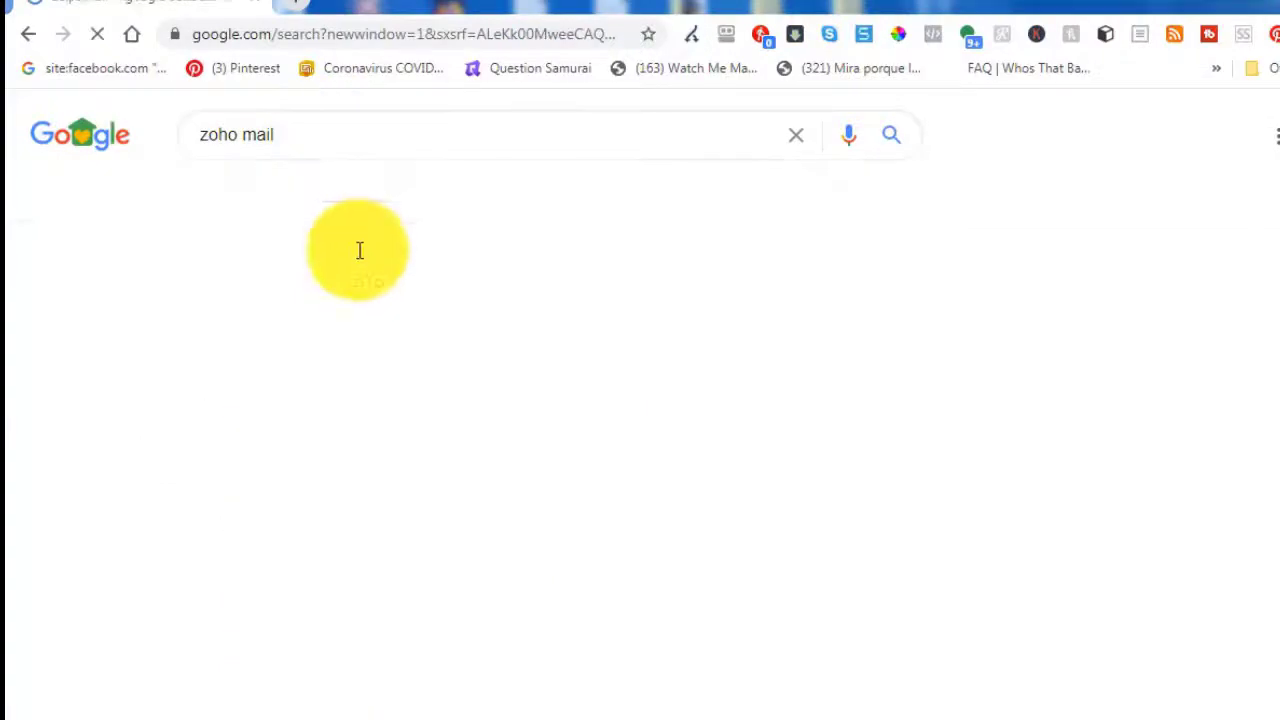
- Open the Zoho Mail website from the search results and skim its home page
left_click(389, 319)
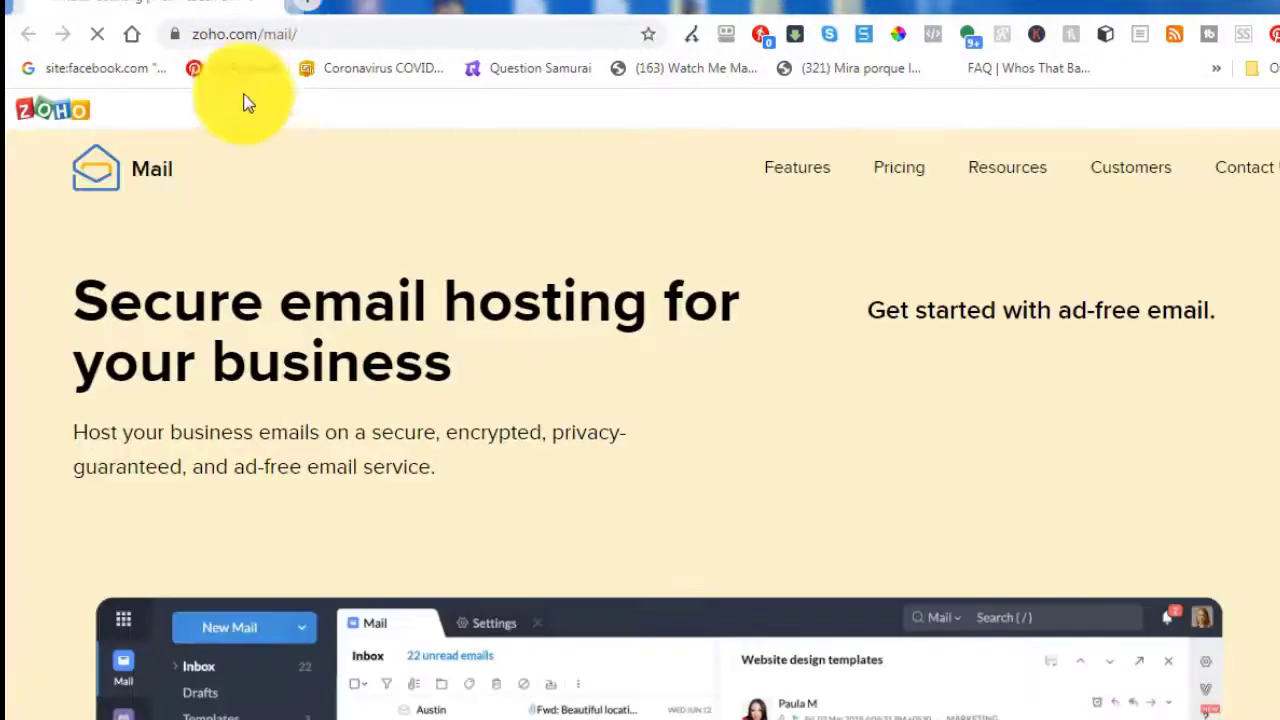
scroll(371, 286, "down", 15)
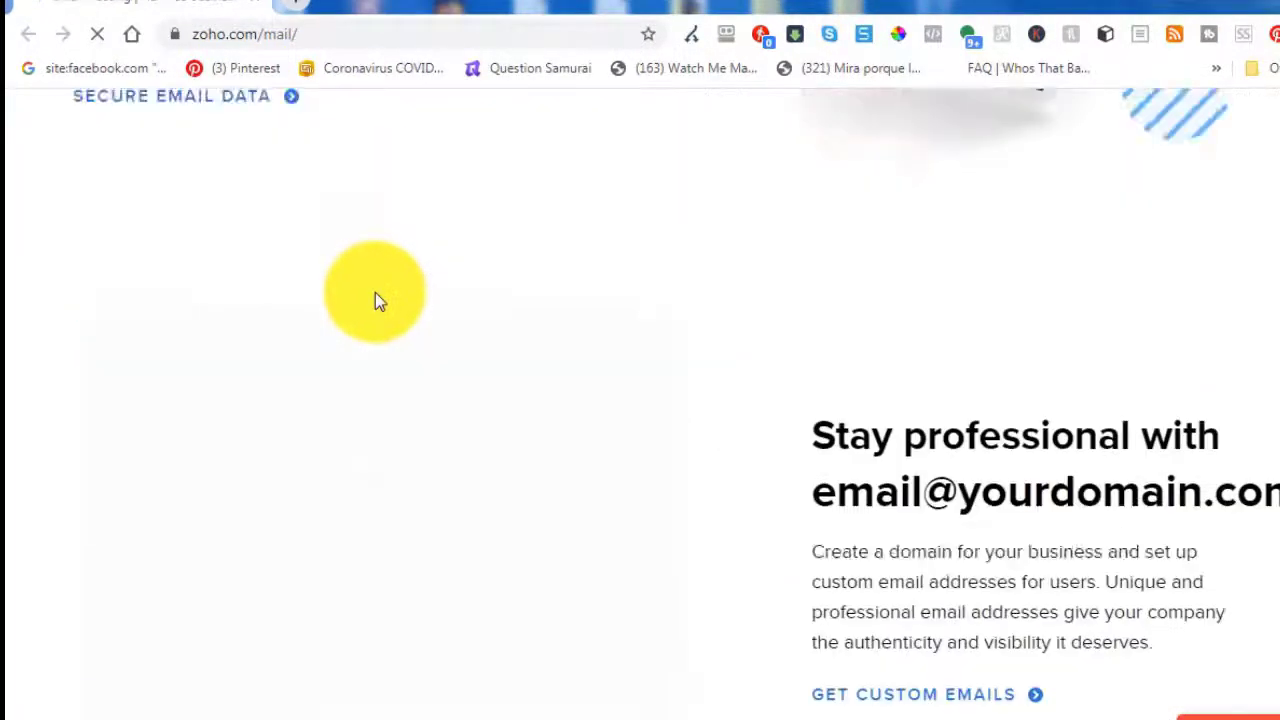
scroll(375, 290, "down", 10)
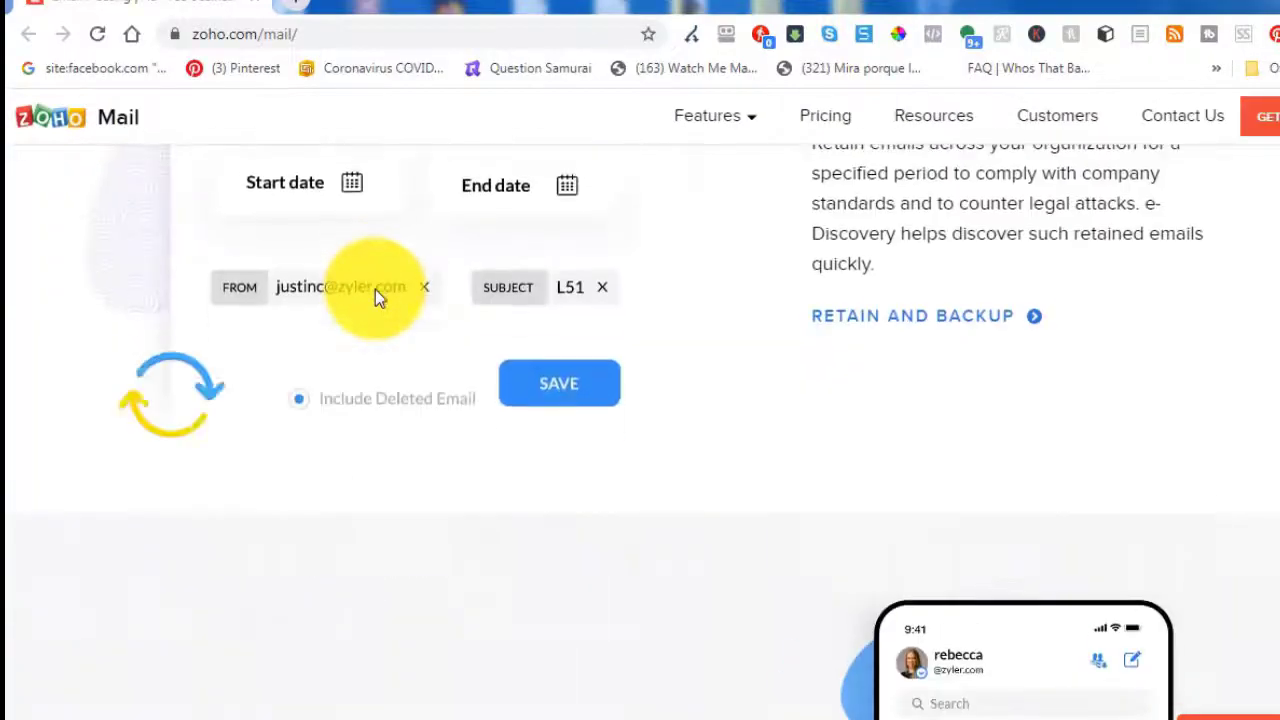
scroll(375, 289, "down", 8)
scroll(375, 289, "up", 7)
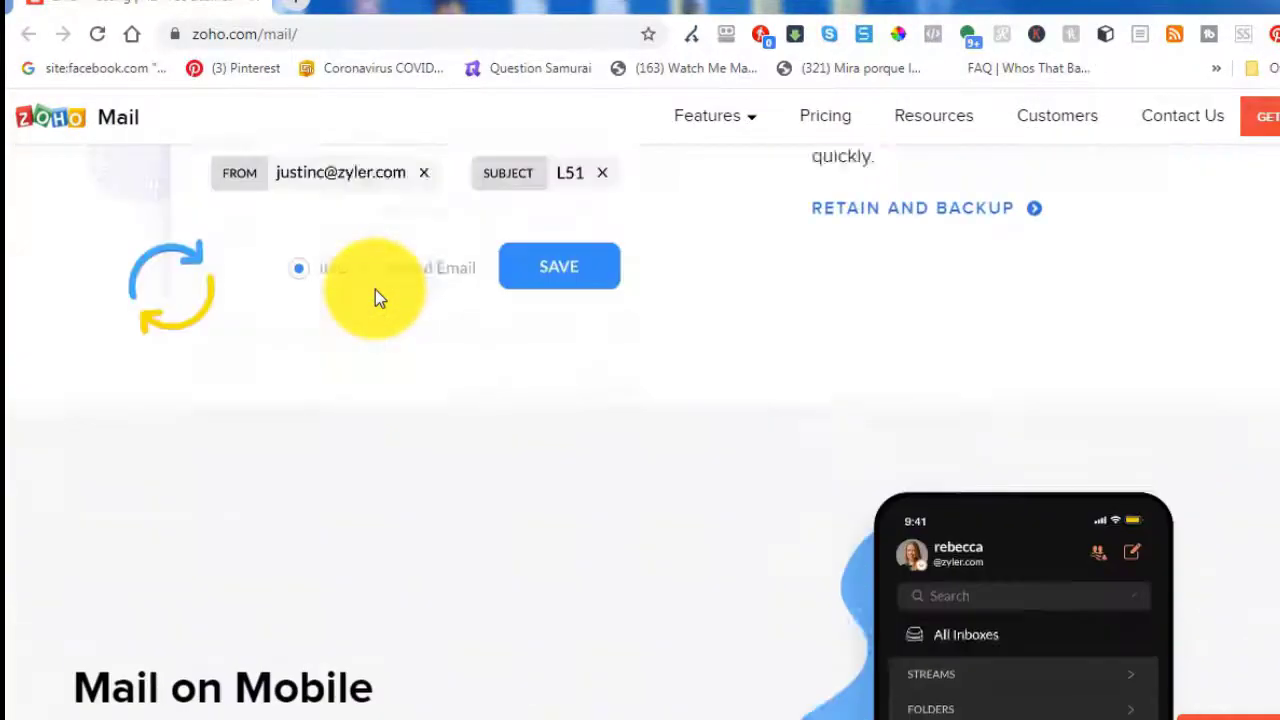
scroll(375, 289, "up", 20)
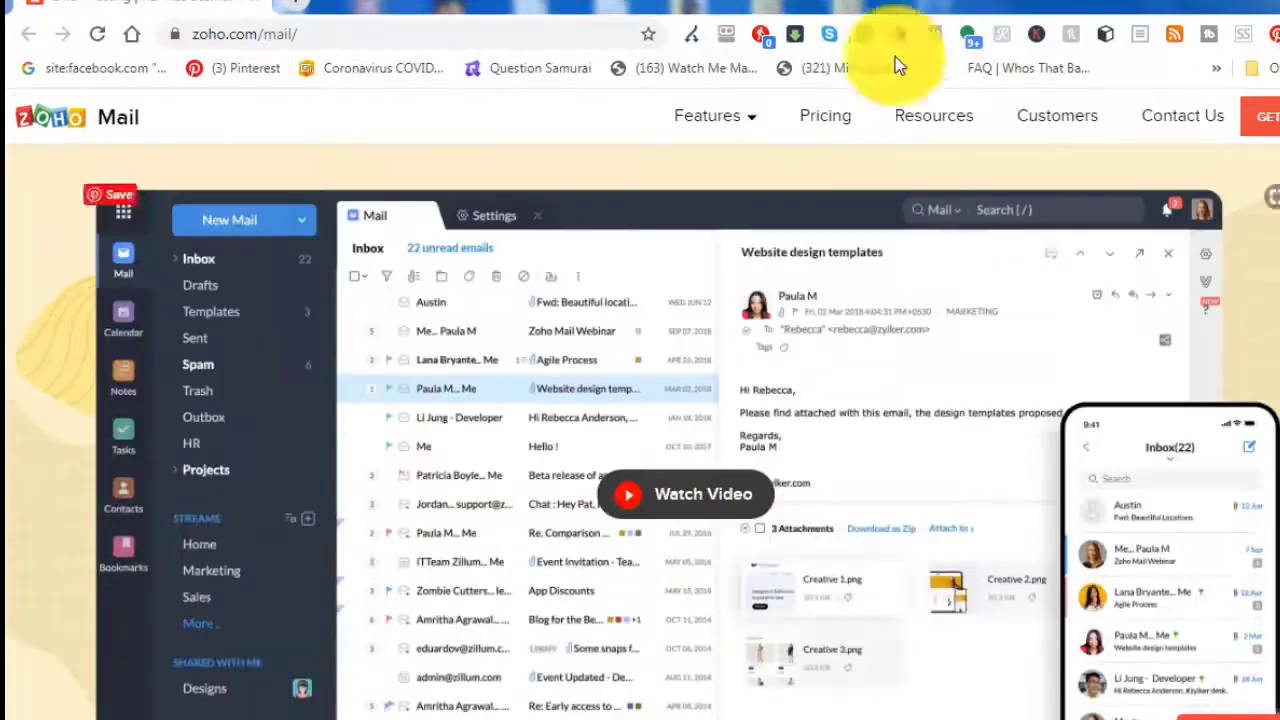
- Go to Zoho Mail Pricing and scroll down through the plans to the Forever Free Plan
left_click(1265, 116)
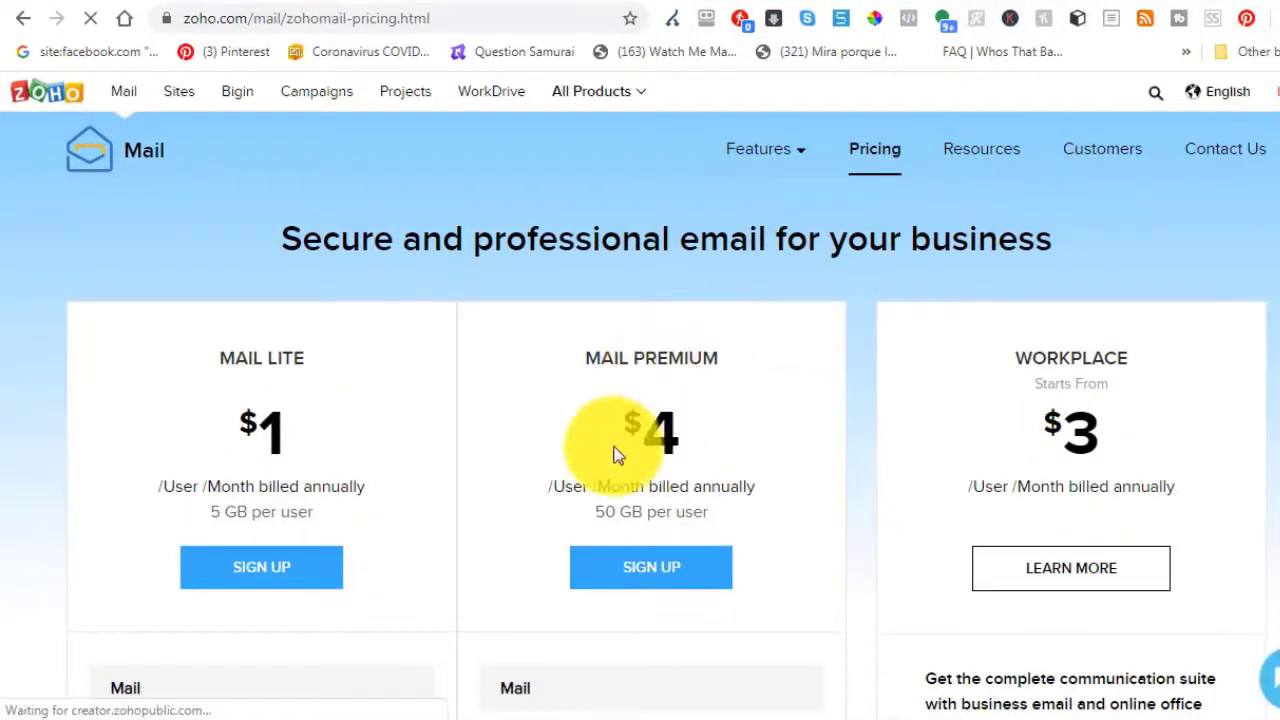
scroll(615, 455, "down", 10)
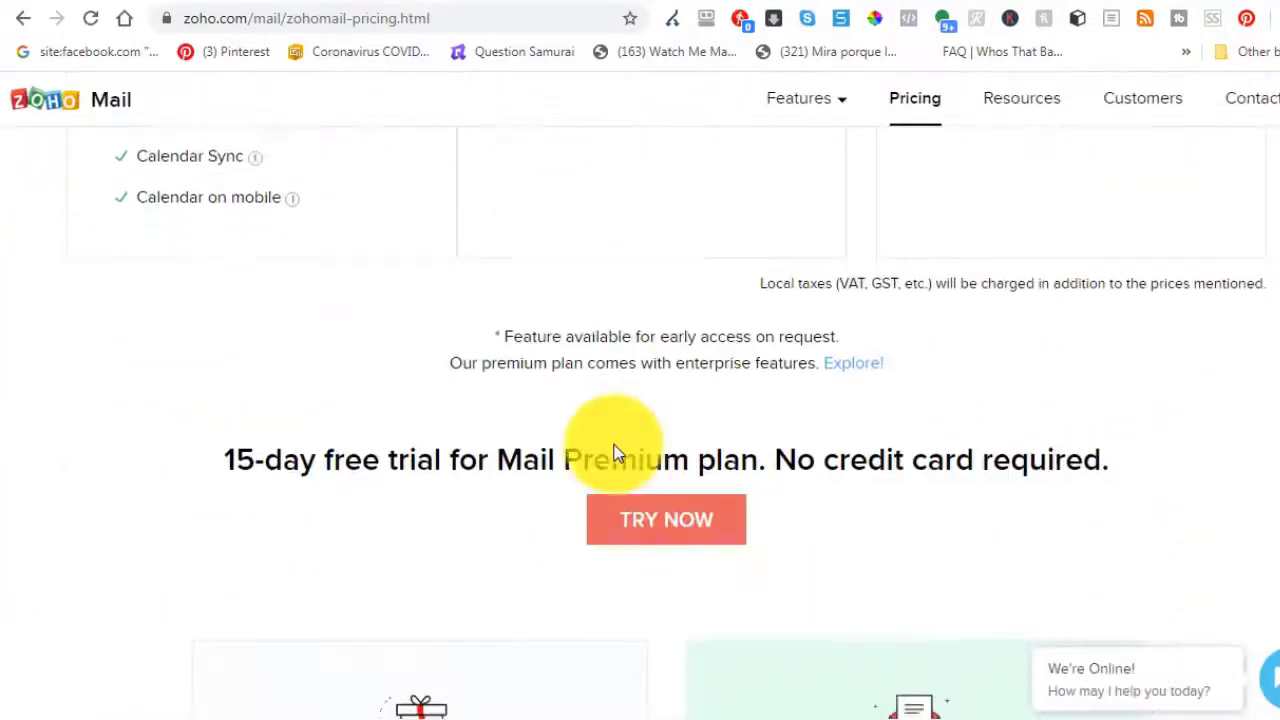
scroll(615, 455, "down", 5)
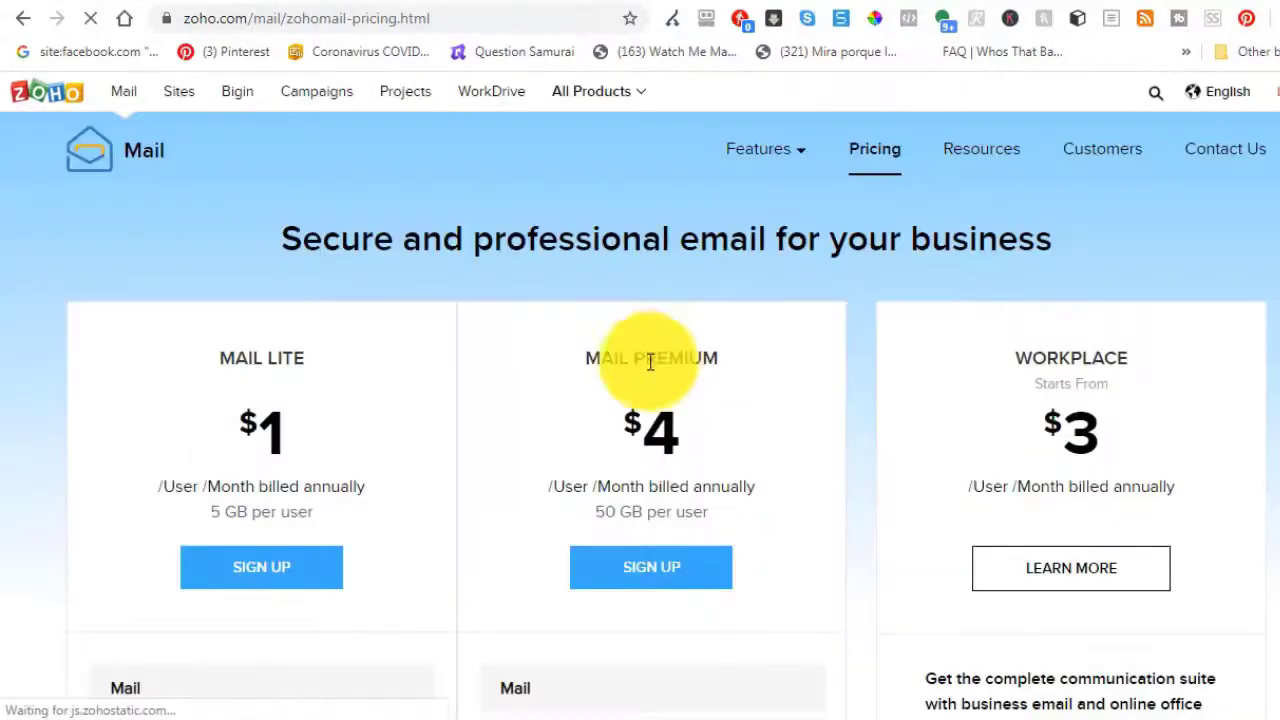
scroll(609, 443, "down", 8)
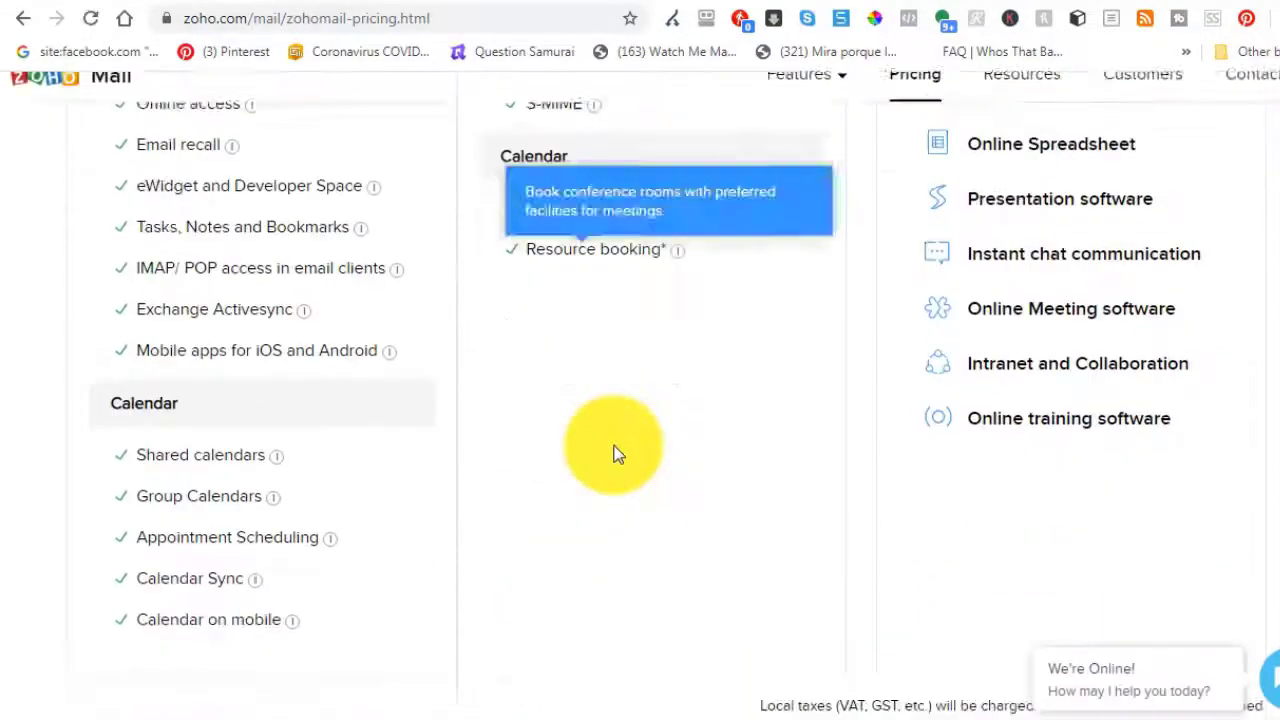
scroll(614, 455, "down", 7)
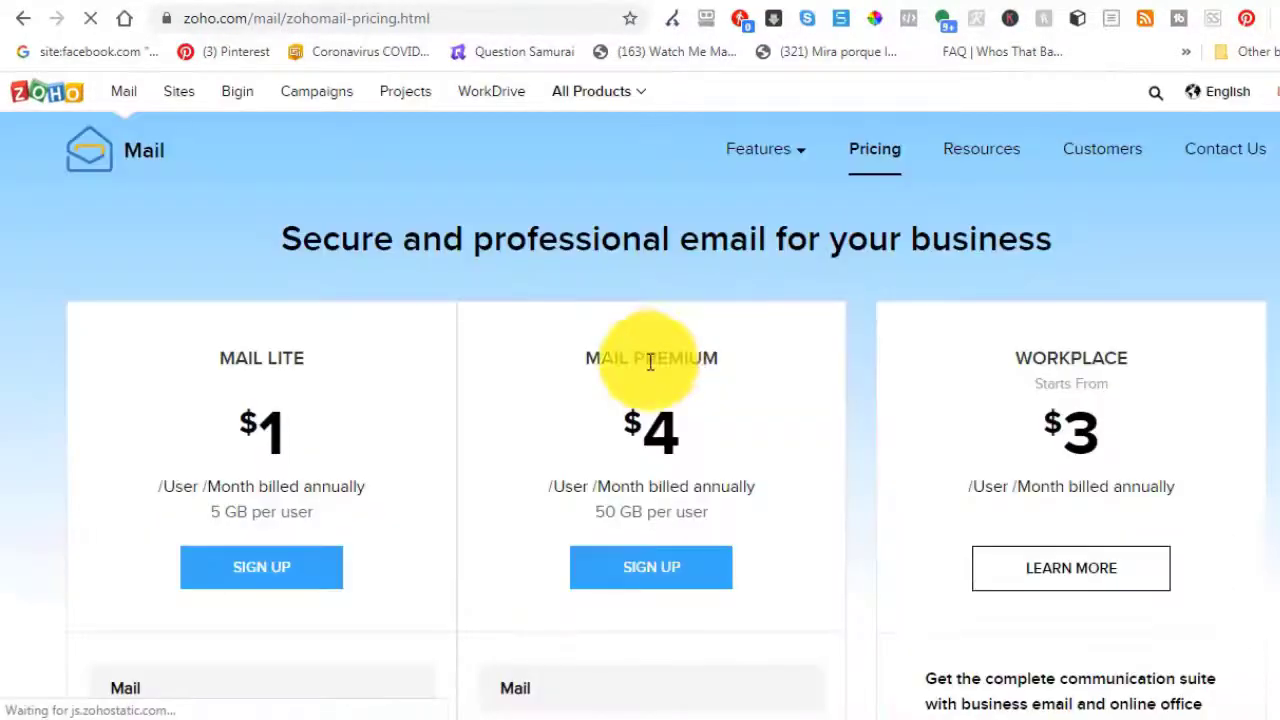
scroll(614, 453, "down", 8)
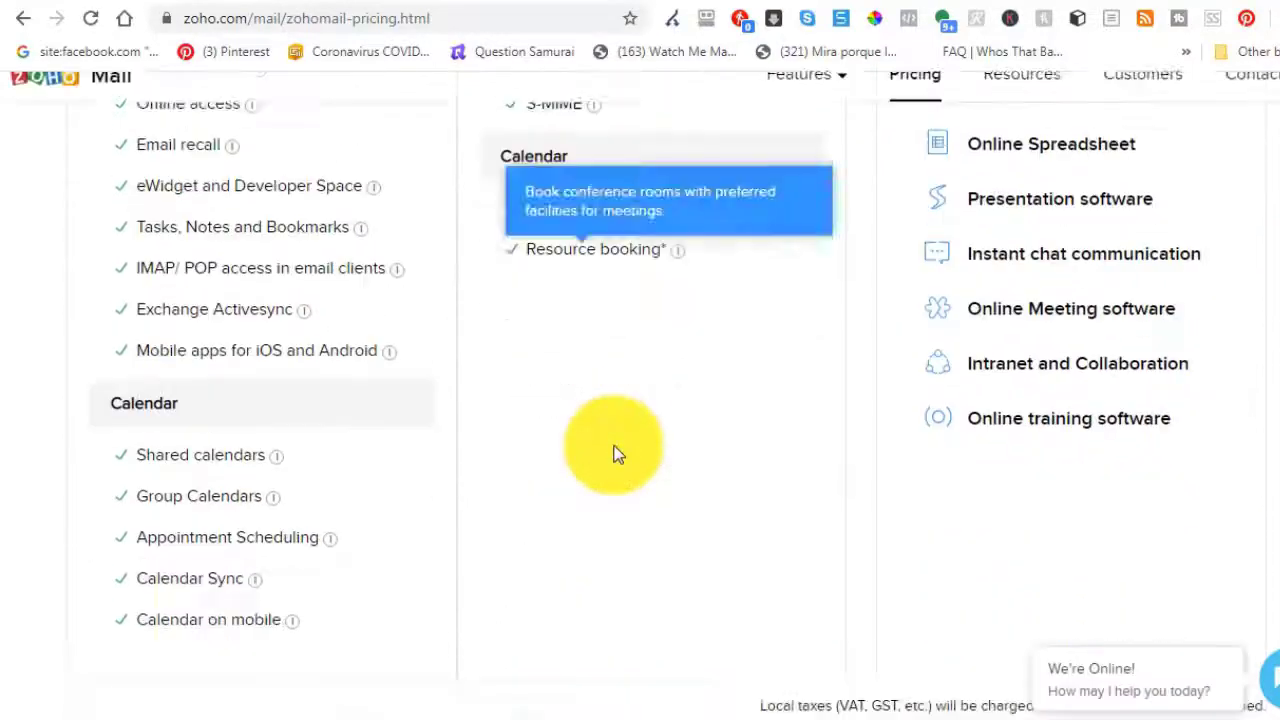
scroll(614, 453, "down", 7)
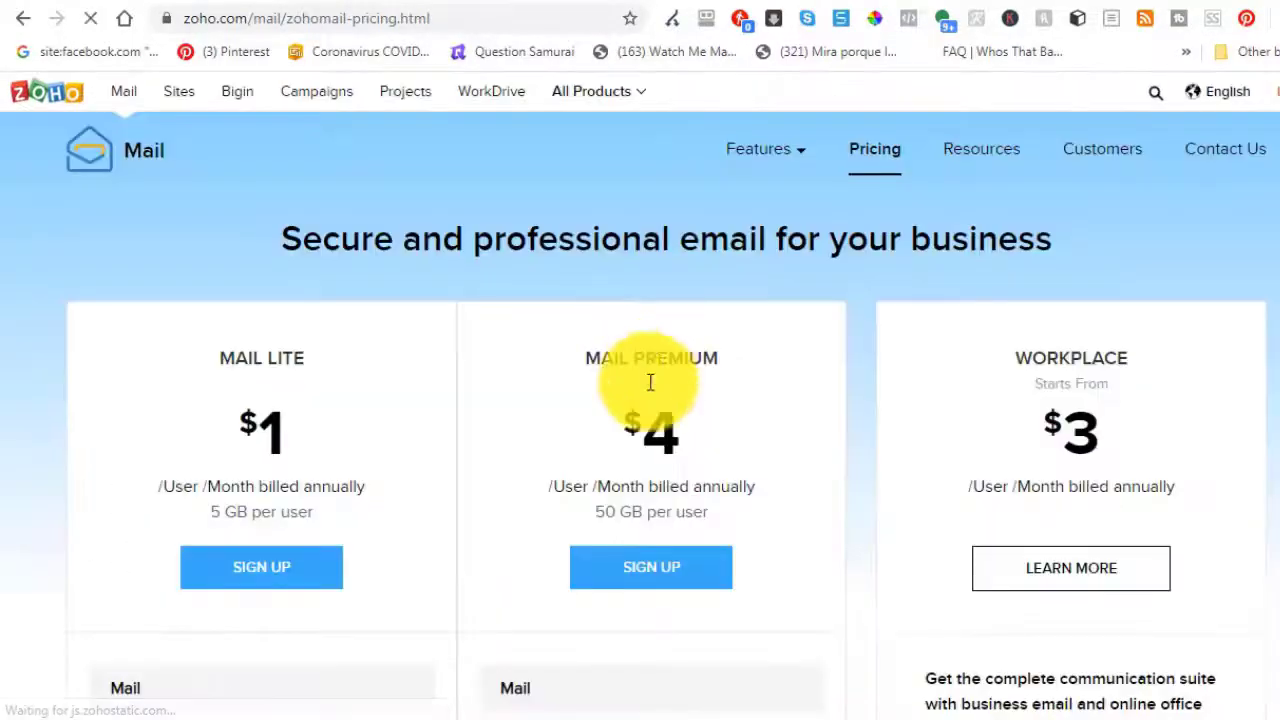
scroll(614, 453, "down", 8)
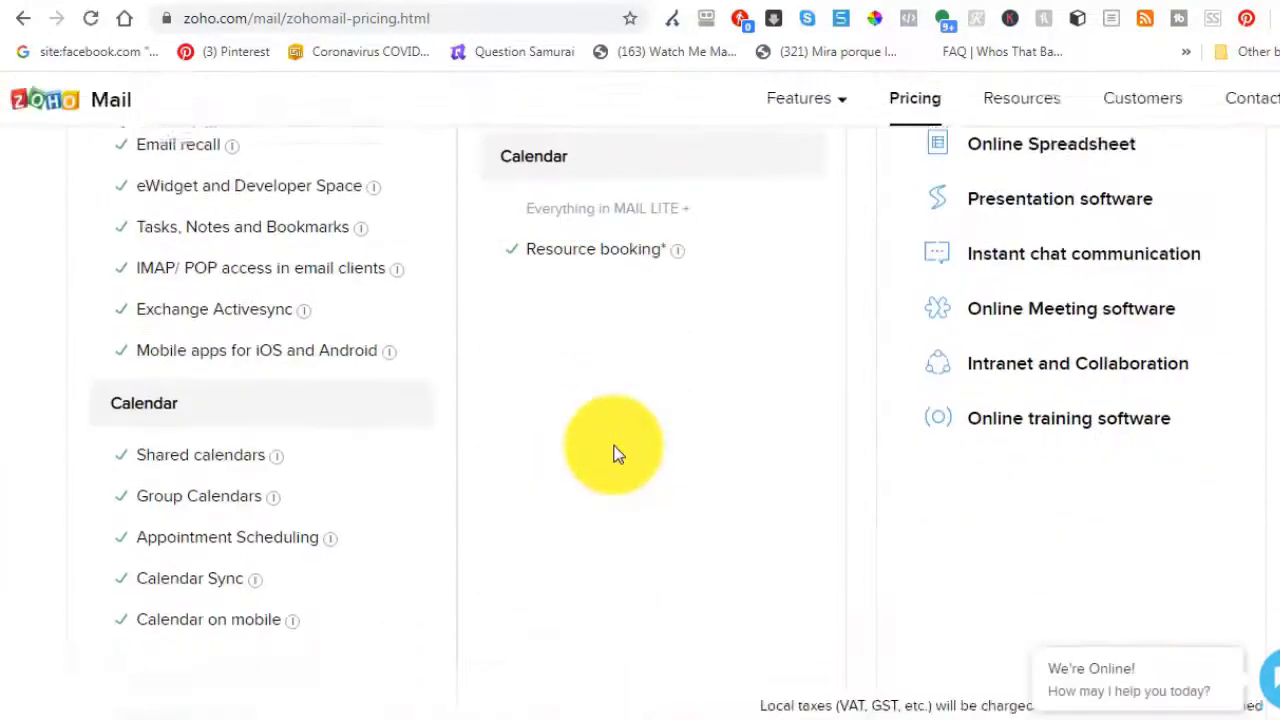
scroll(614, 453, "down", 7)
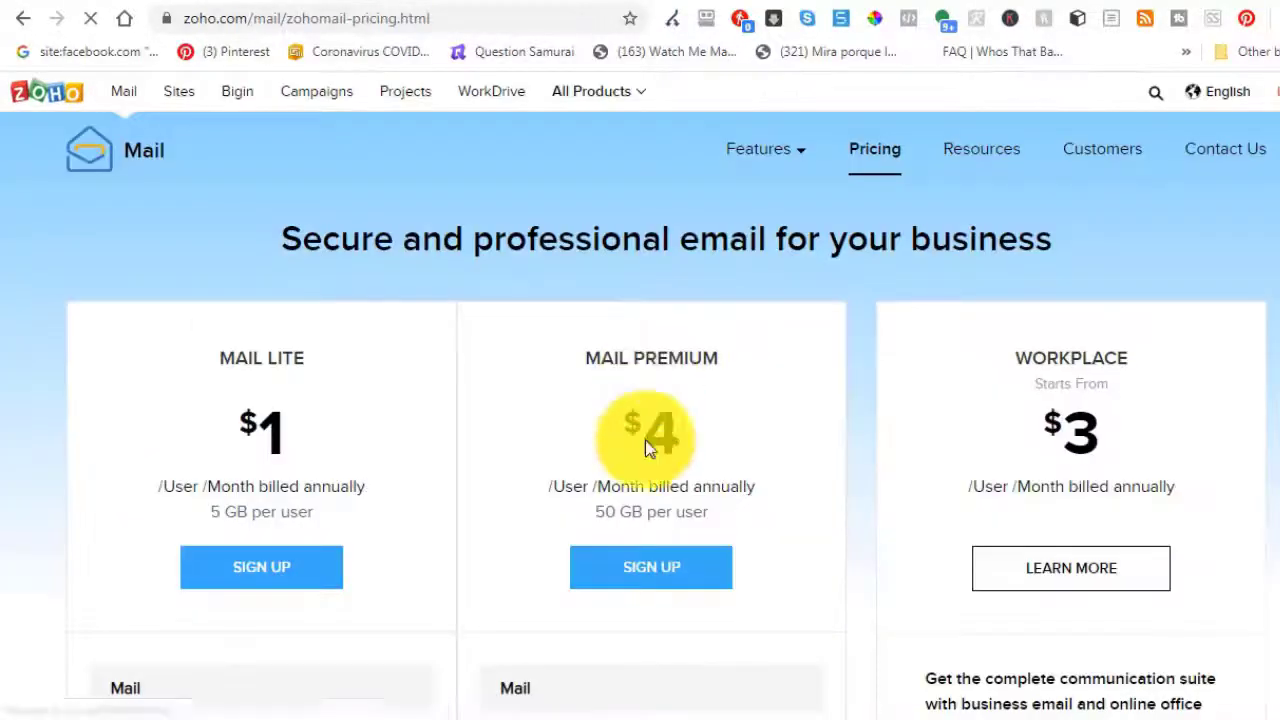
scroll(632, 443, "down", 8)
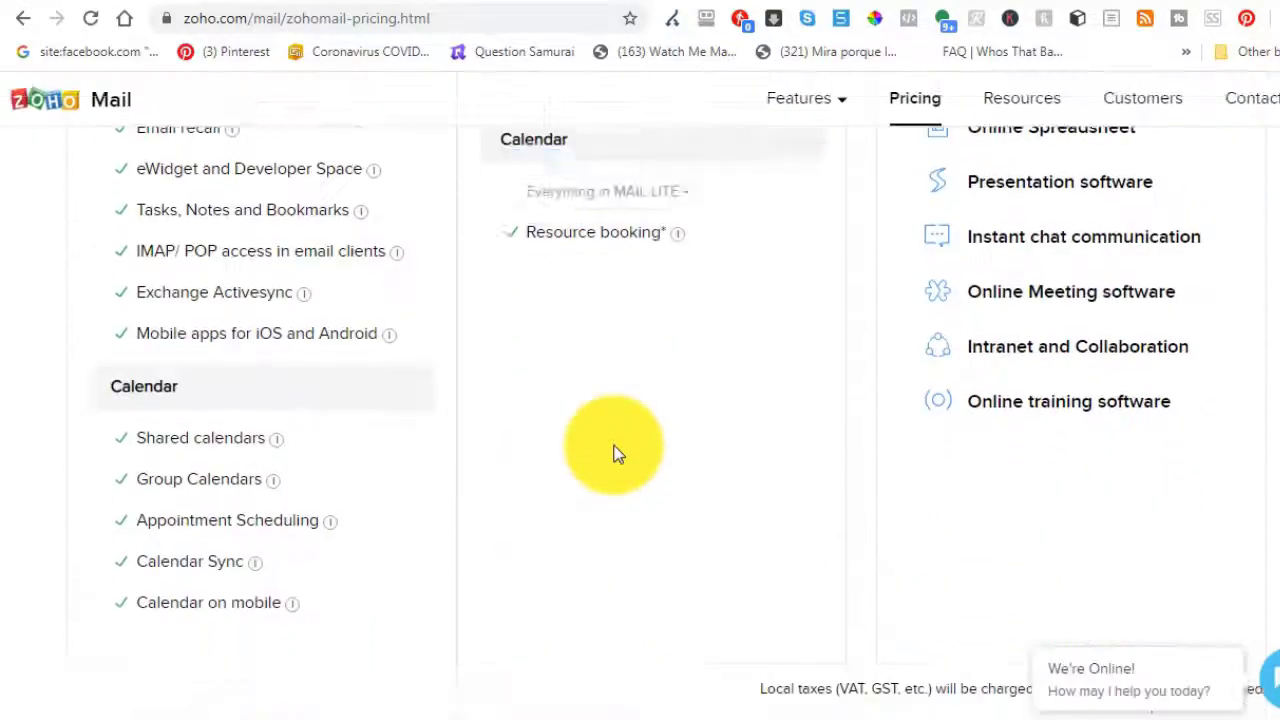
scroll(614, 453, "down", 7)
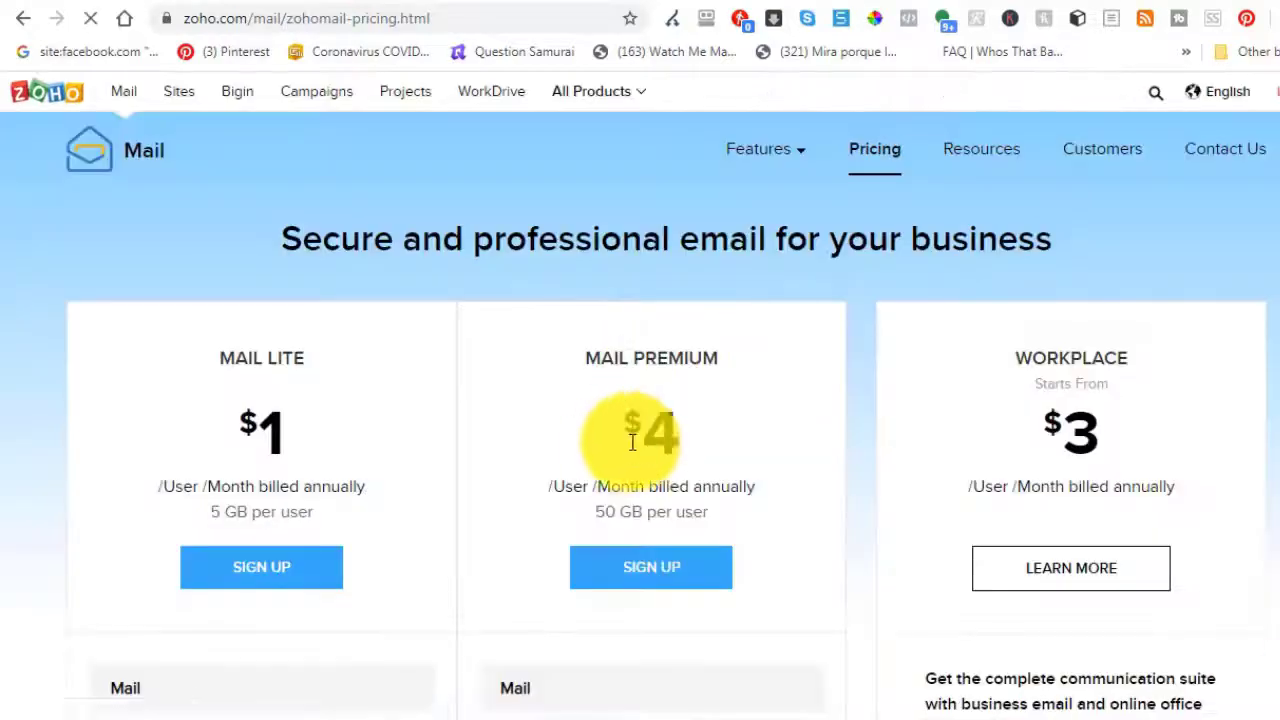
scroll(620, 447, "down", 9)
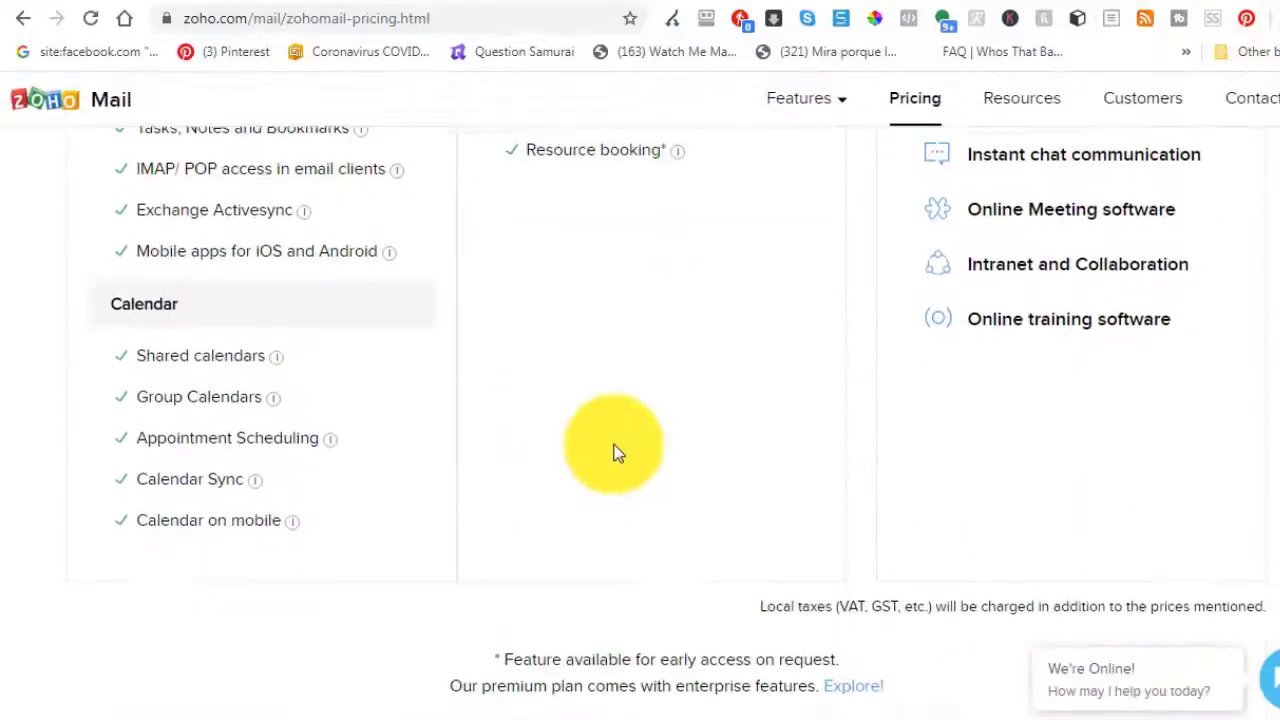
scroll(614, 453, "down", 9)
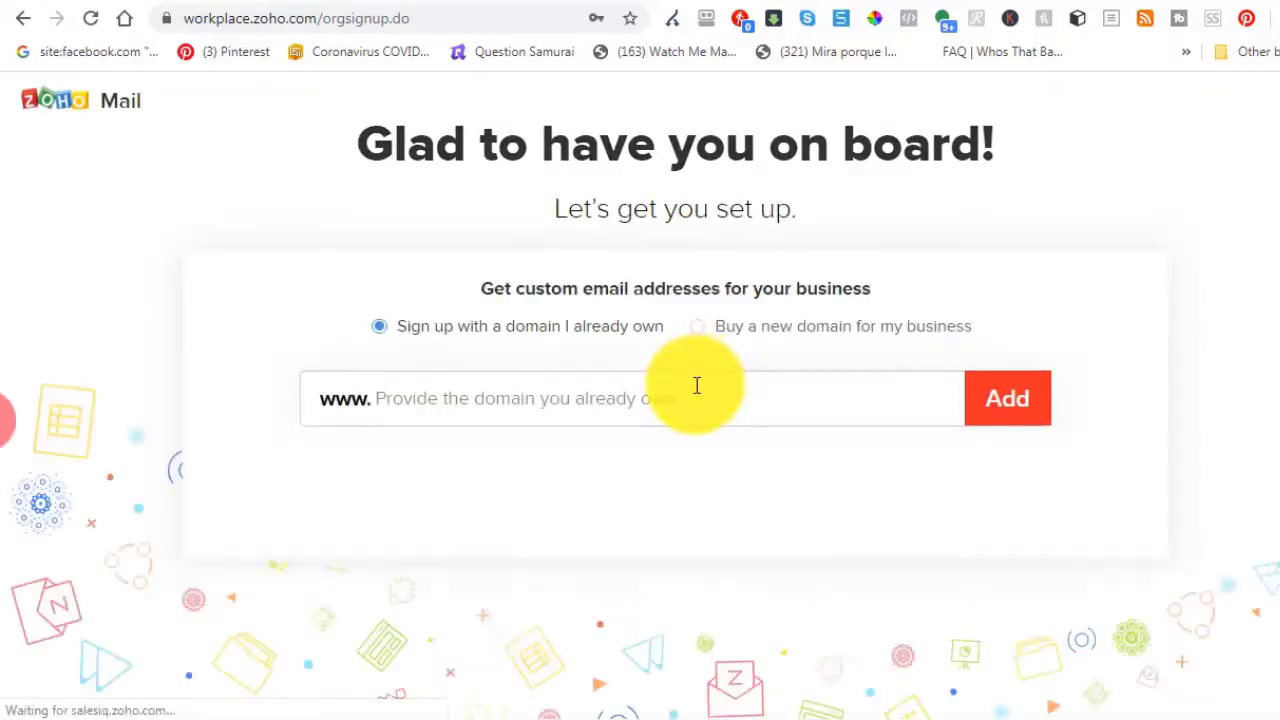
- Add valoront.com as the already-owned business domain and confirm the mobile verification code
left_click(695, 386)
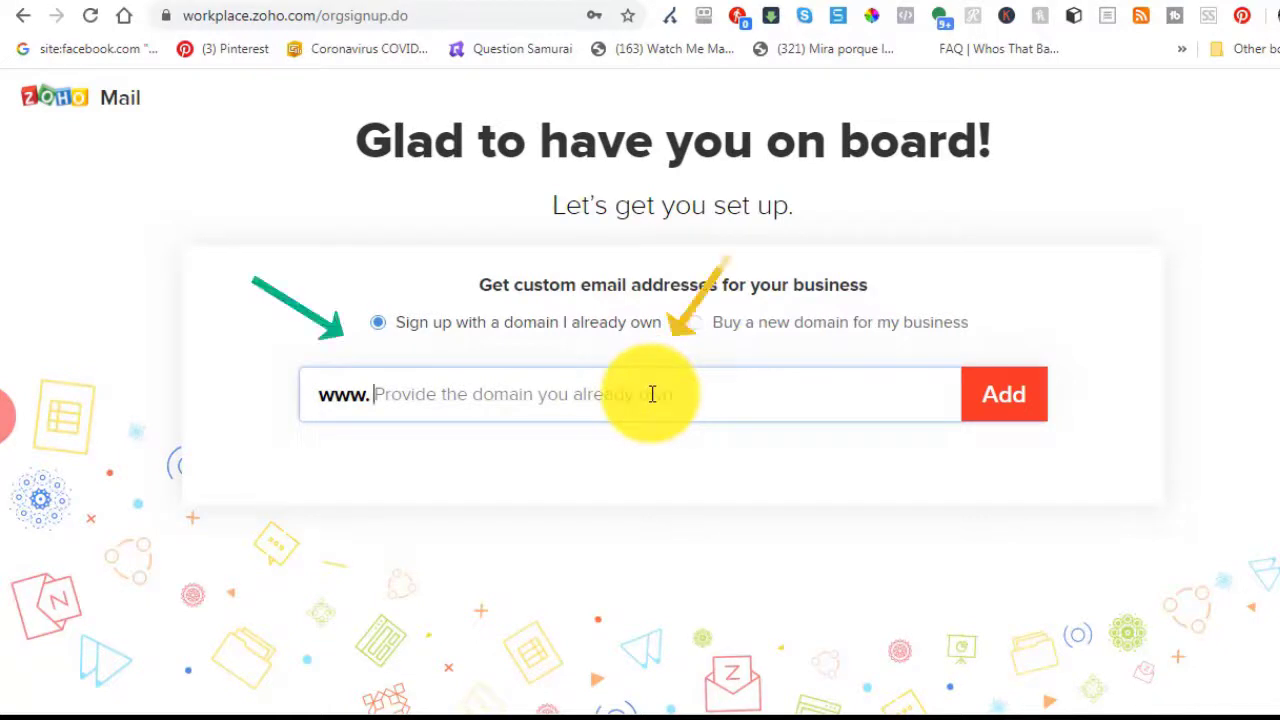
type("valo")
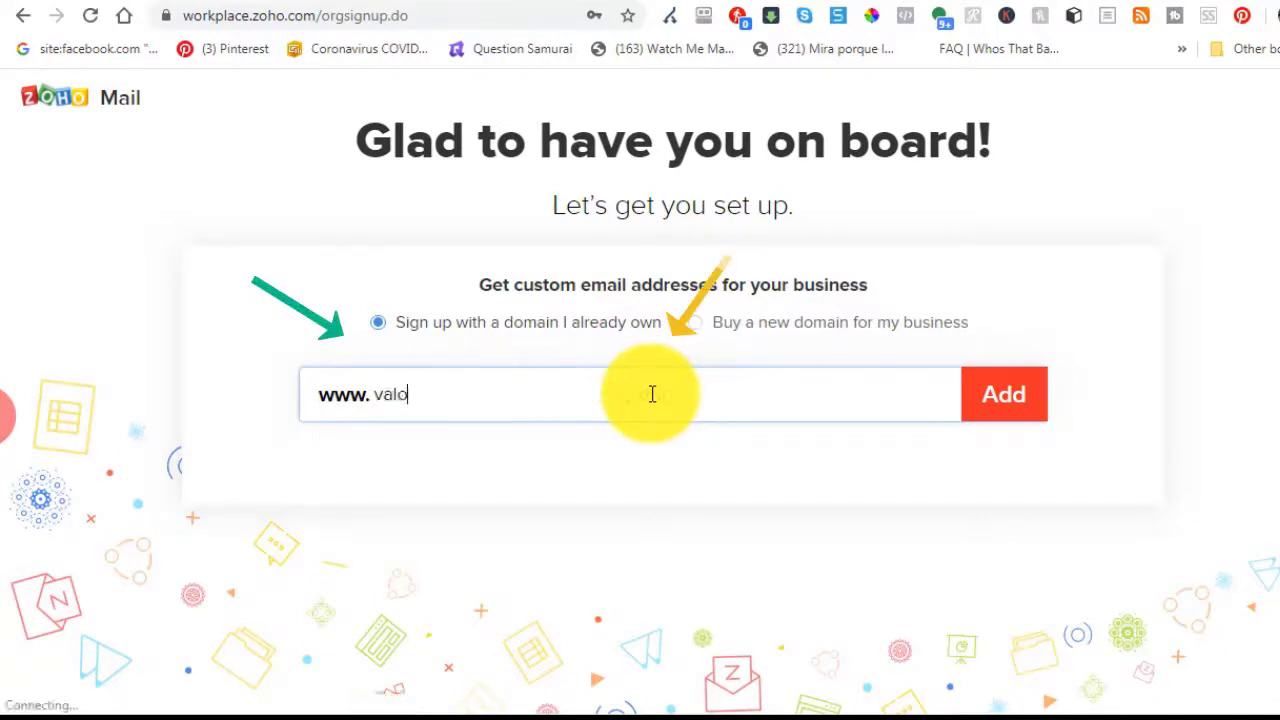
type("ront.com")
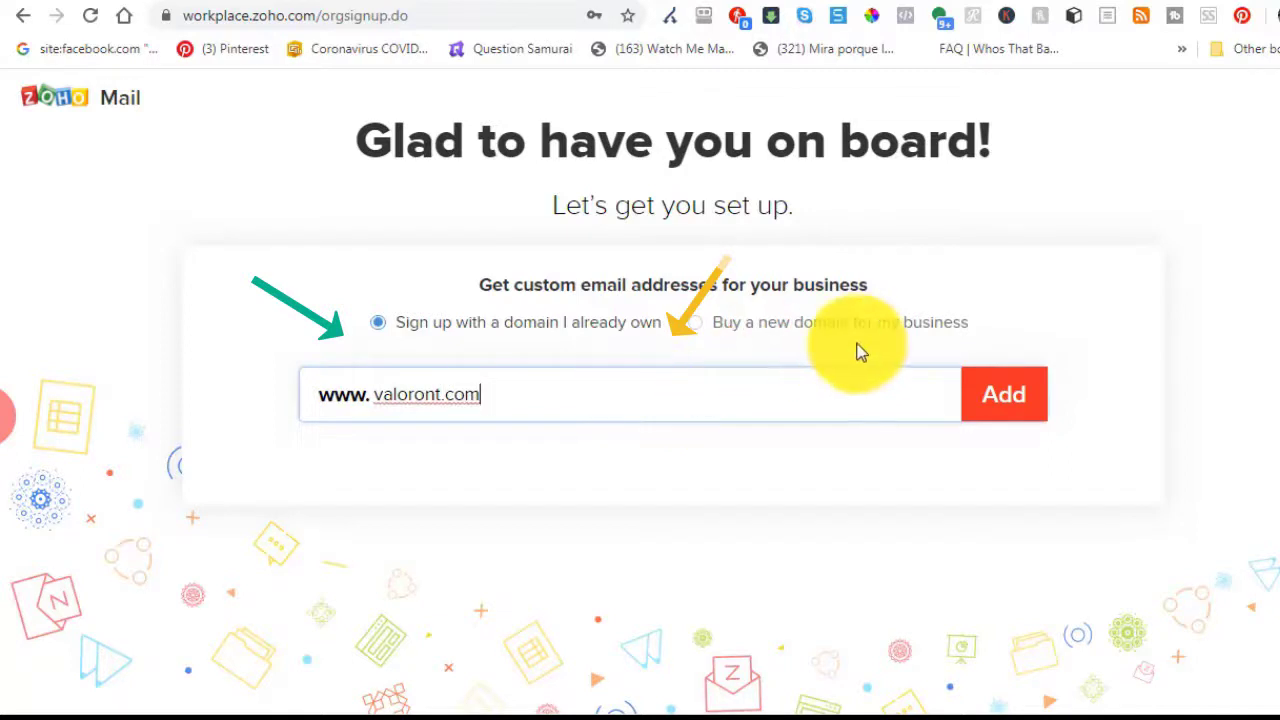
left_click(982, 410)
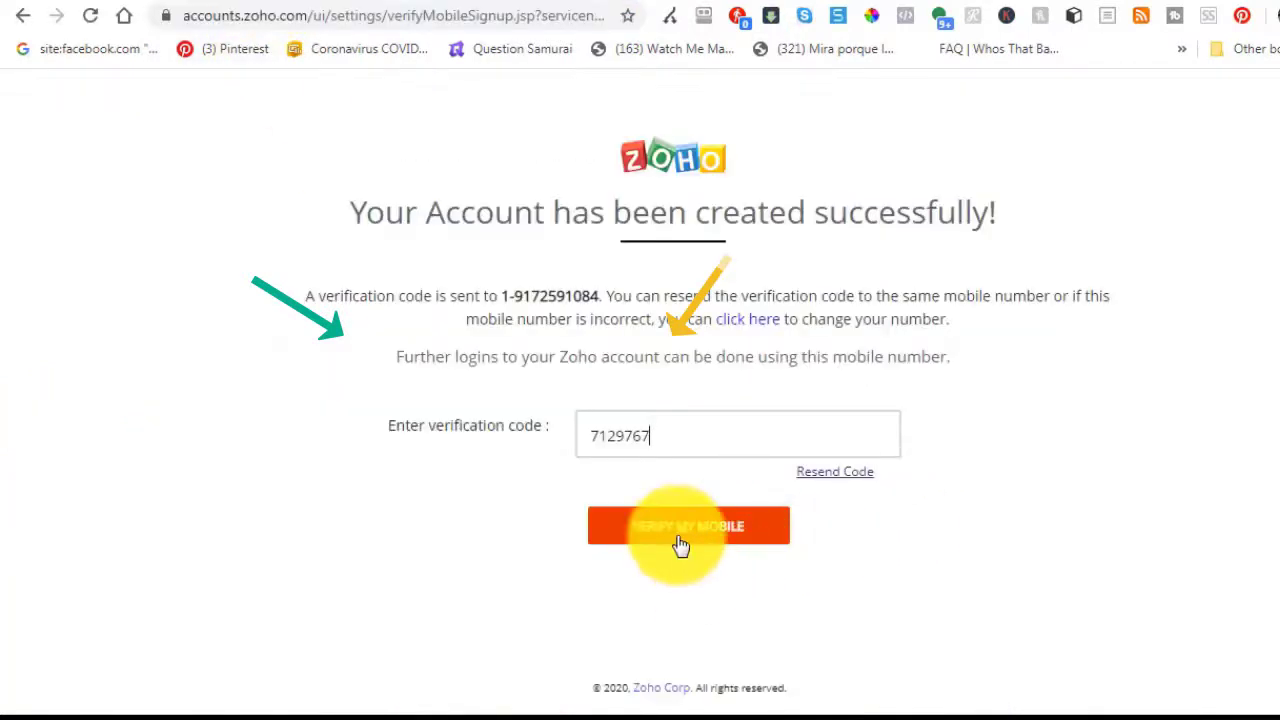
left_click(679, 540)
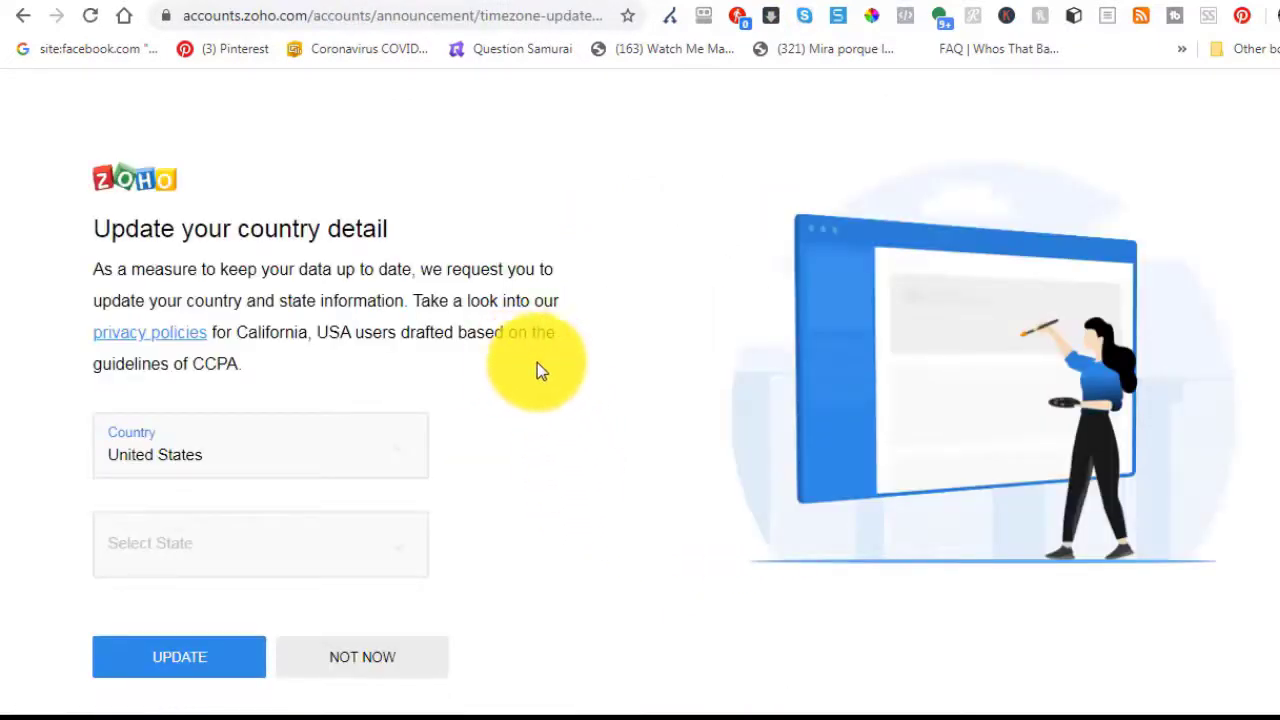
- Set the state to New York and update the country and state details
left_click(240, 560)
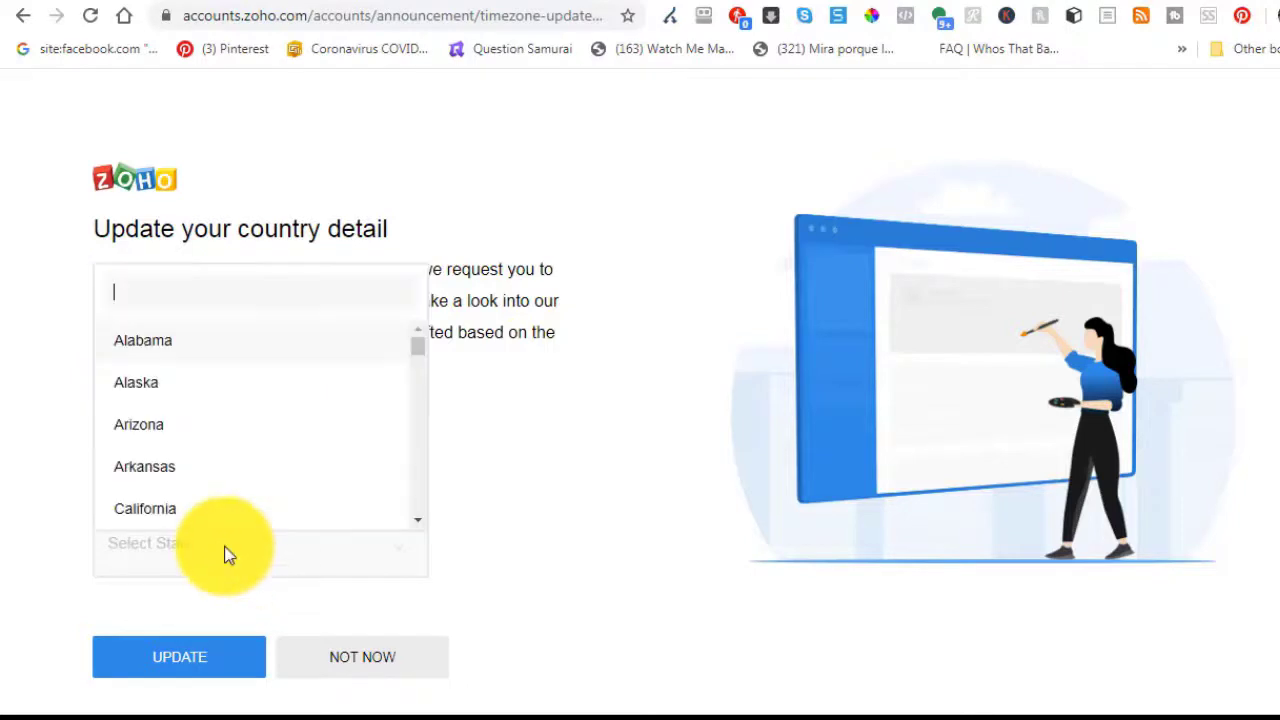
type("new york")
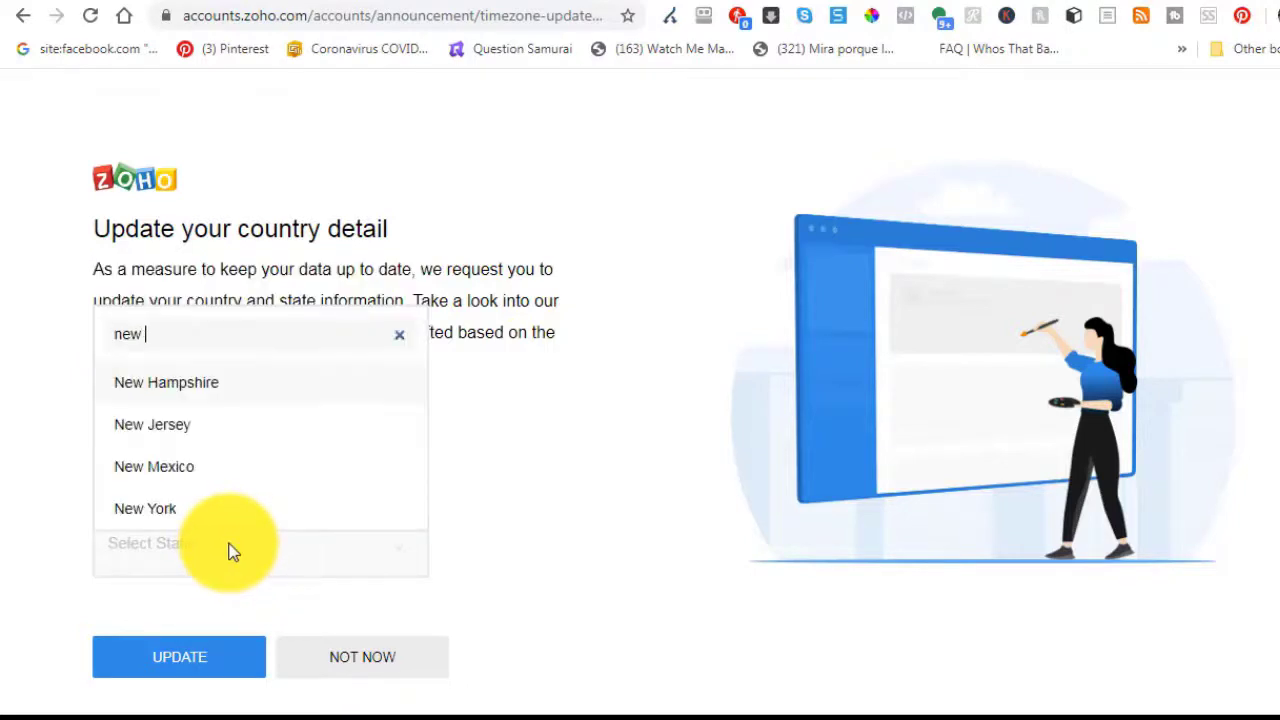
left_click(175, 515)
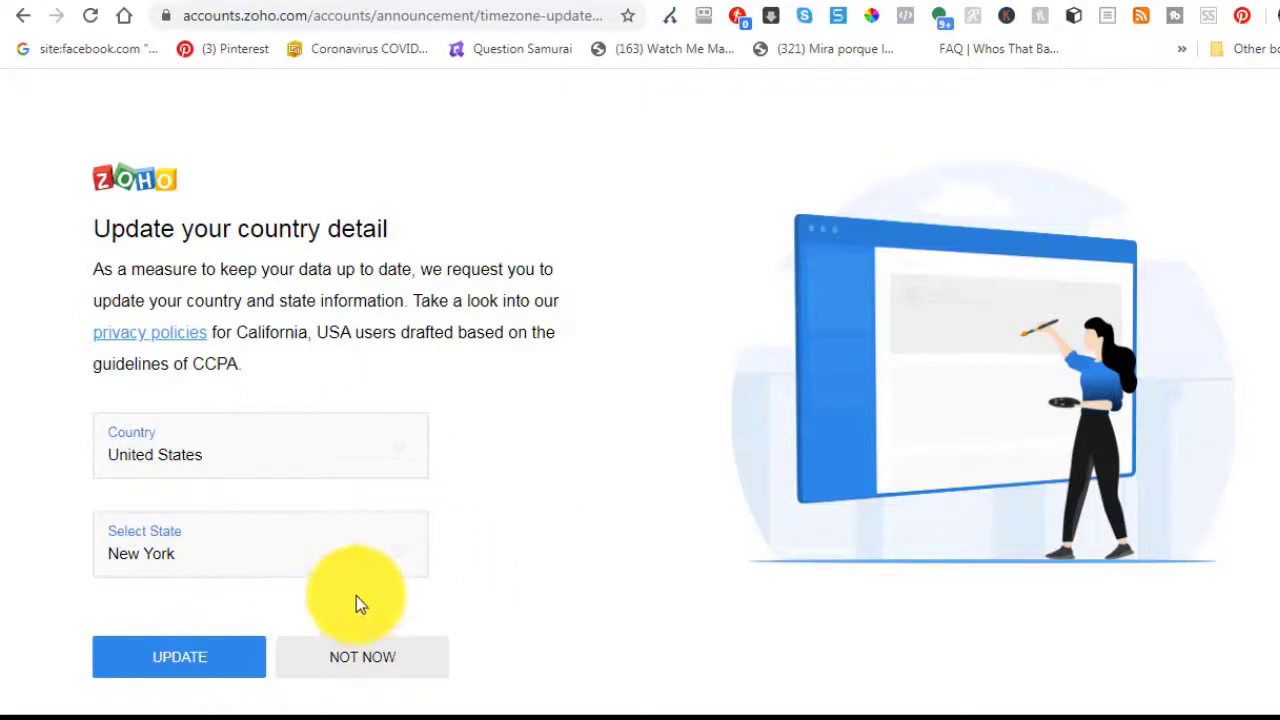
left_click(262, 640)
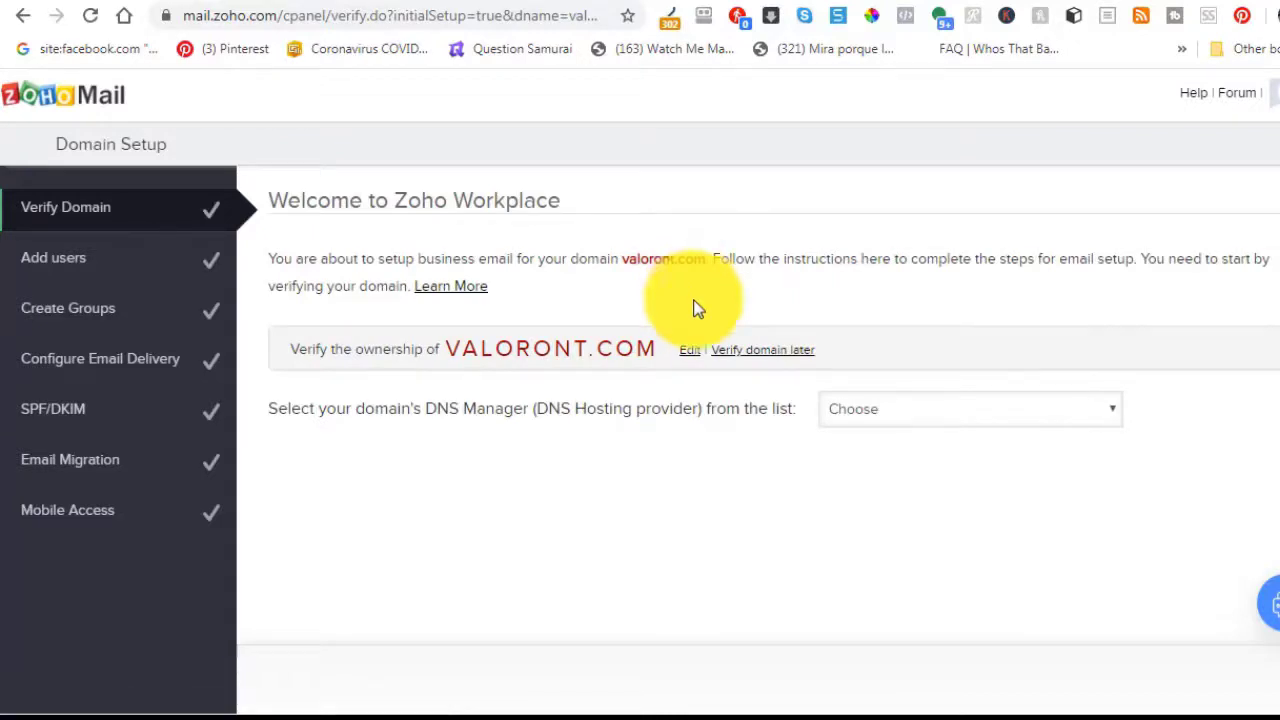
- Choose Others as the DNS hosting provider for valoront.com
left_click(1046, 430)
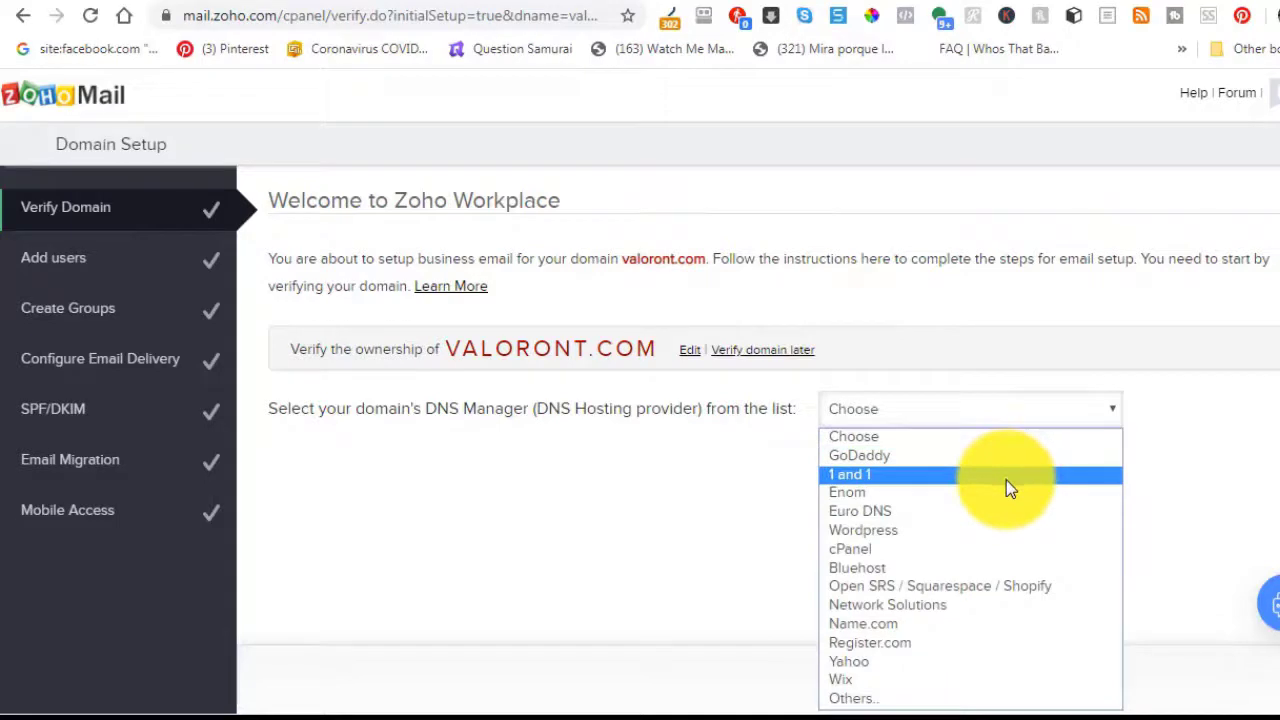
left_click(940, 700)
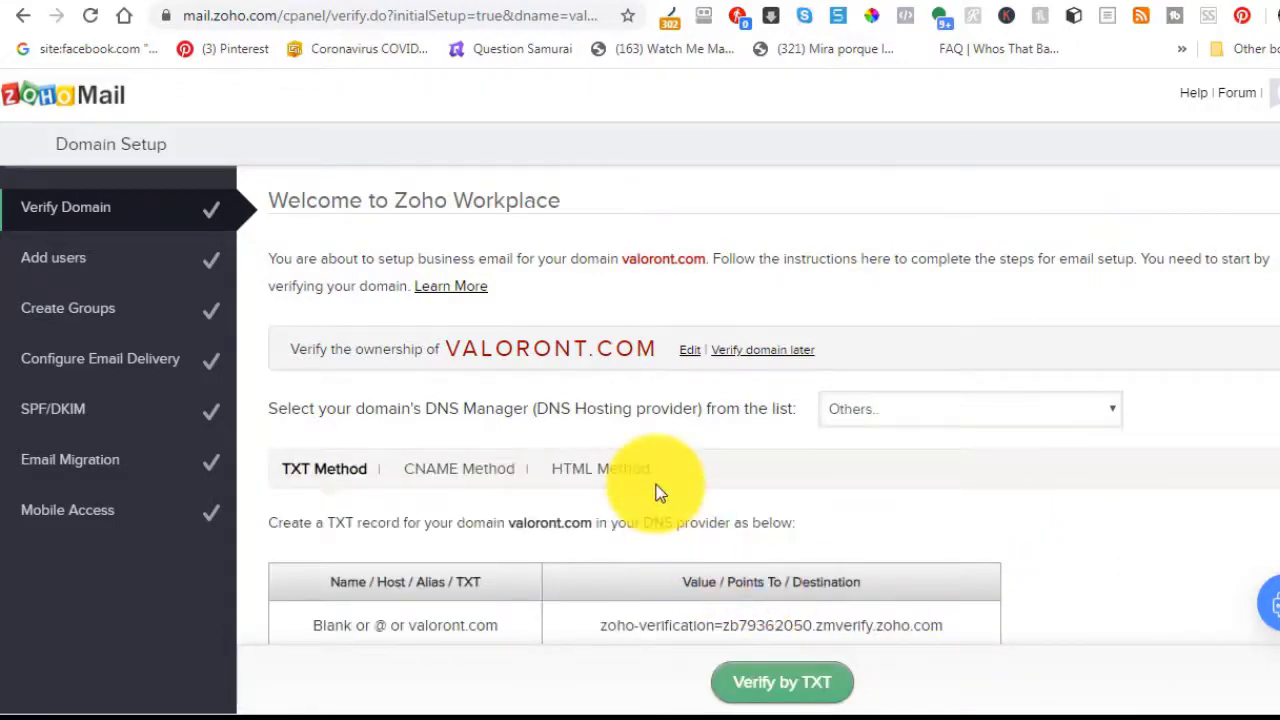
scroll(654, 491, "down", 2)
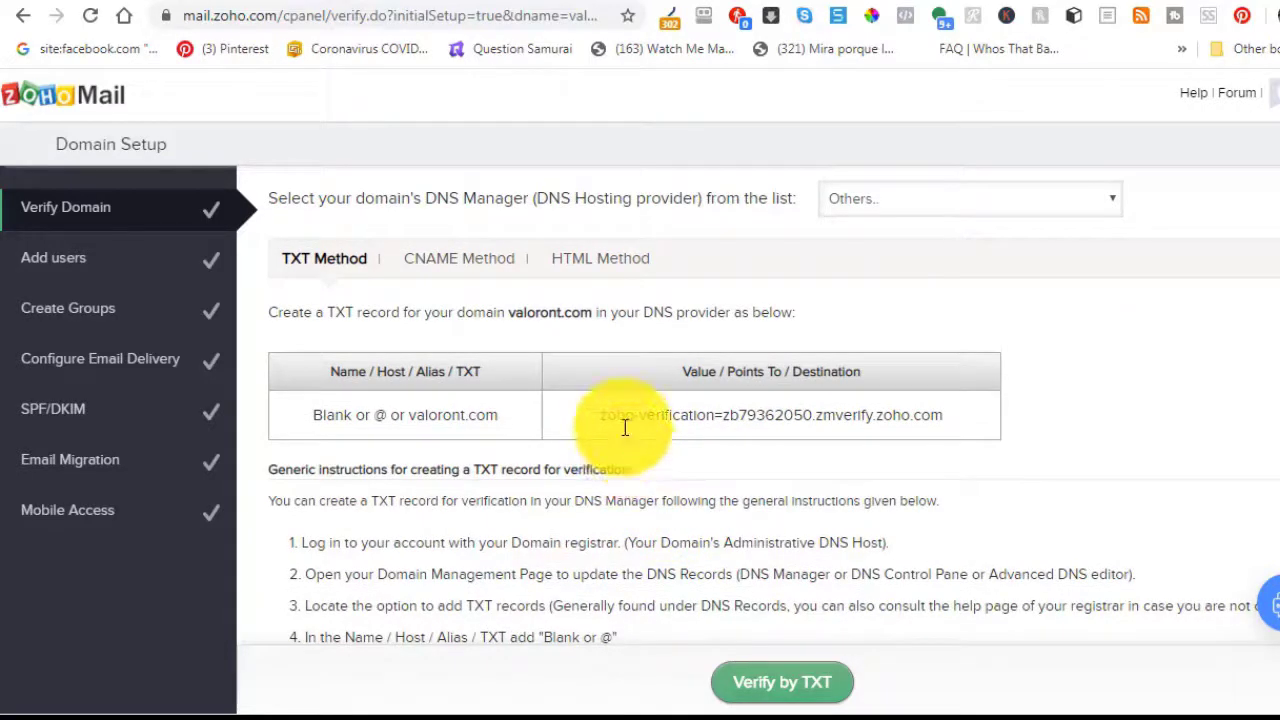
scroll(486, 437, "up", 1)
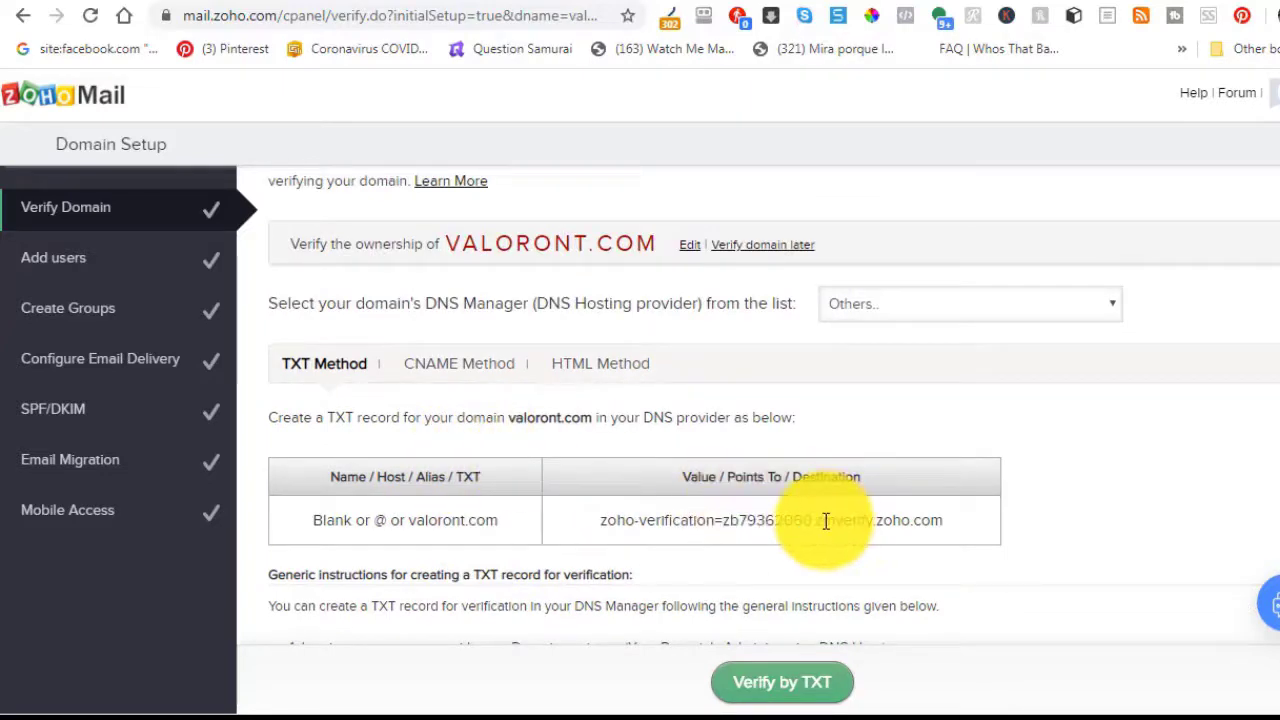
- Copy the zoho-verification TXT value and switch to the Cloudflare DNS page
left_click_drag(958, 521, 575, 511)
right_click(662, 513)
left_click(721, 337)
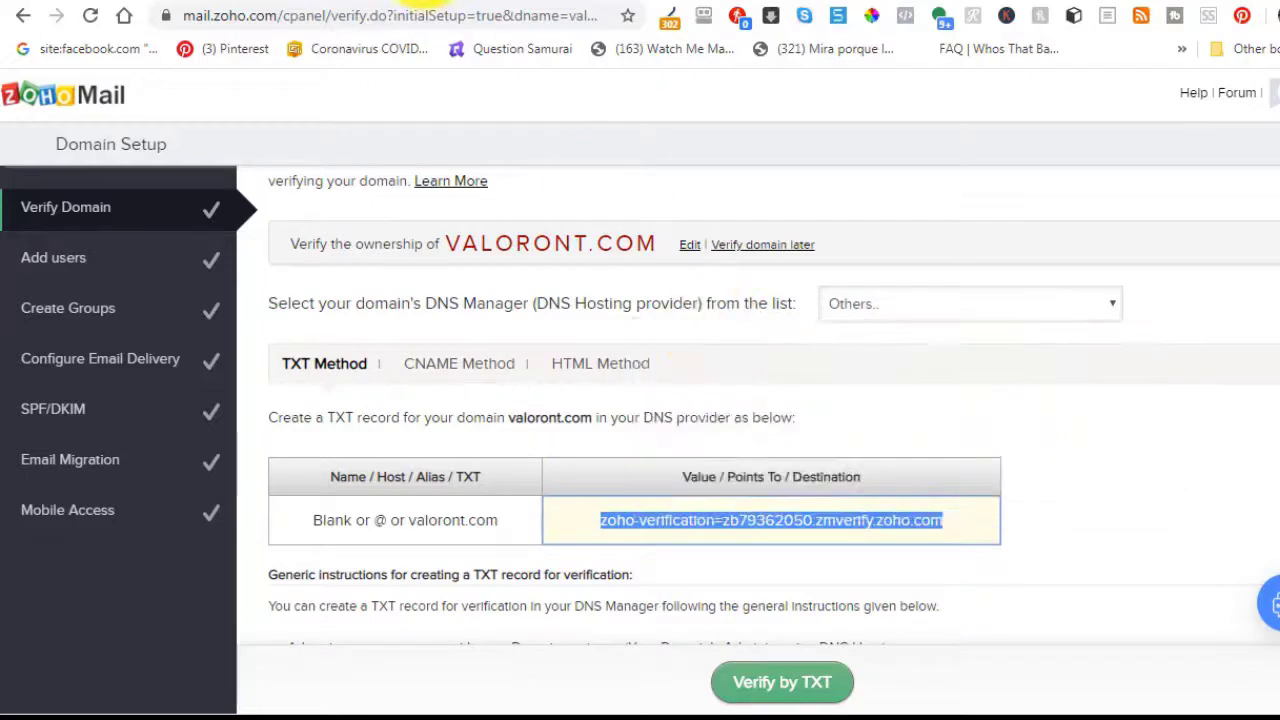
left_click(395, 5)
- Create and save a TXT record named @ whose content is the pasted zoho-verification value
left_click(225, 396)
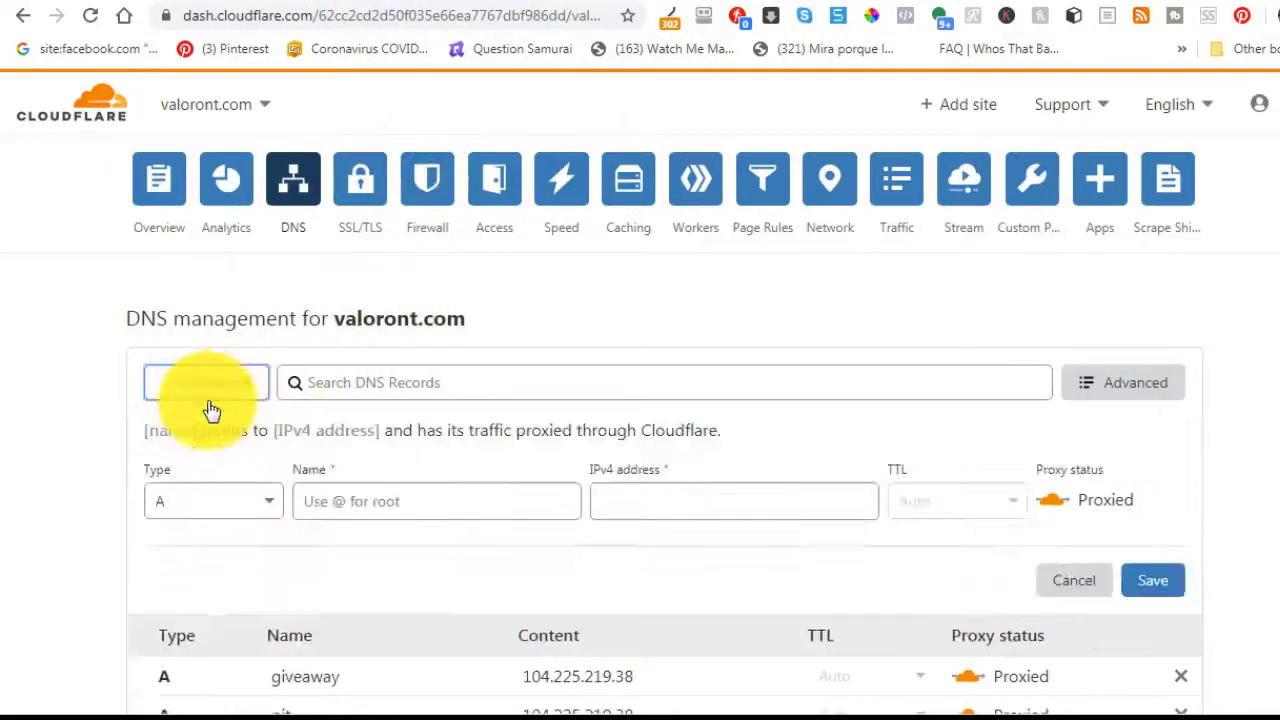
left_click(213, 501)
scroll(222, 530, "down", 5)
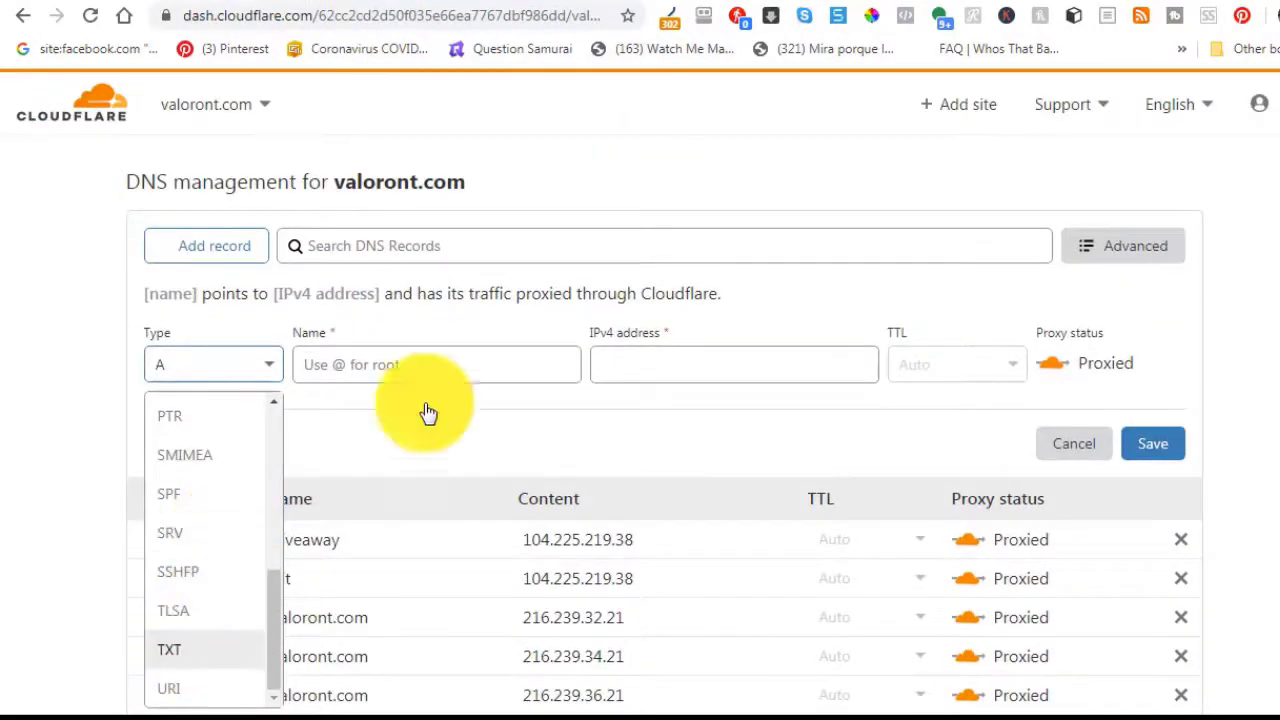
left_click(169, 649)
left_click(508, 363)
type("@")
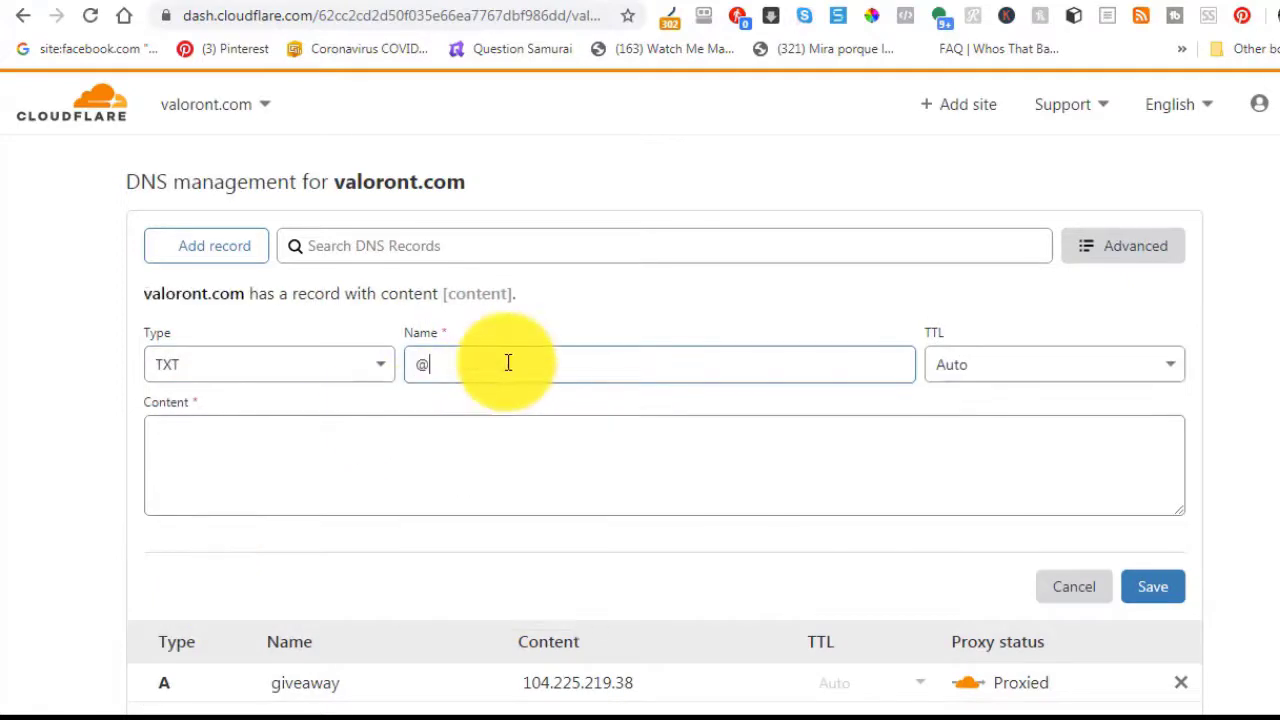
left_click(640, 423)
key("ctrl+v")
left_click(1176, 598)
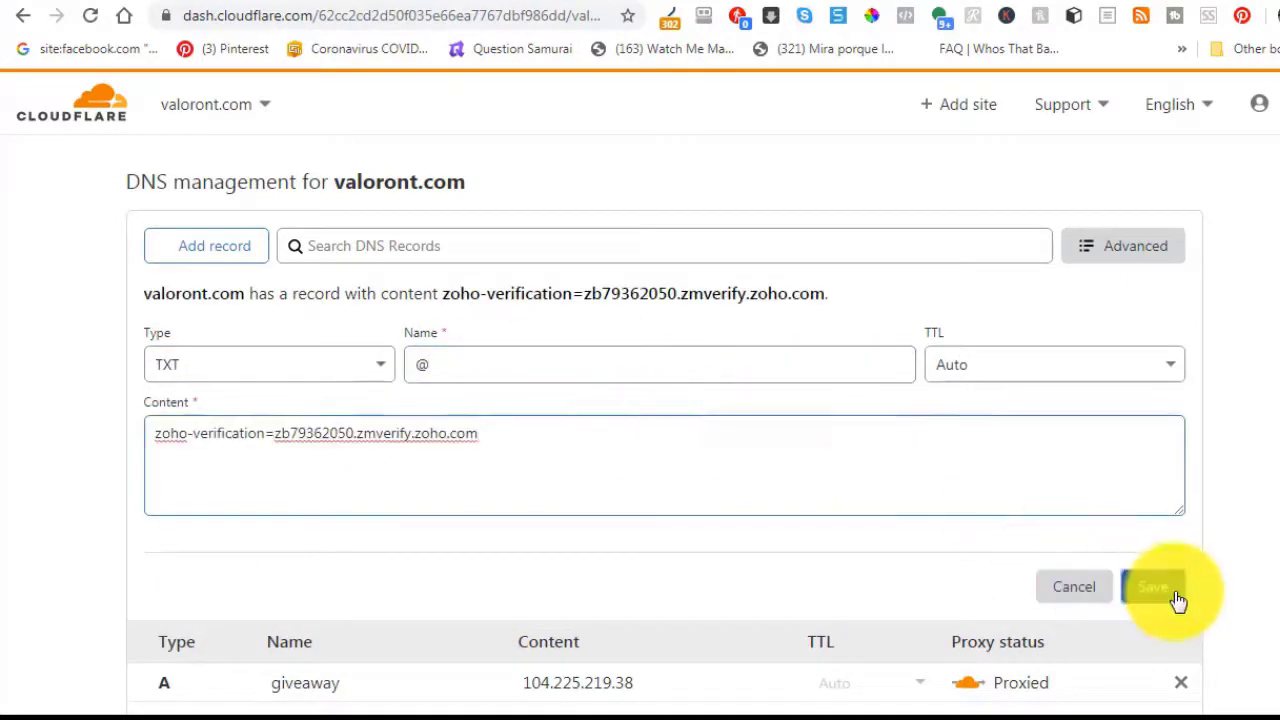
scroll(652, 508, "down", 2)
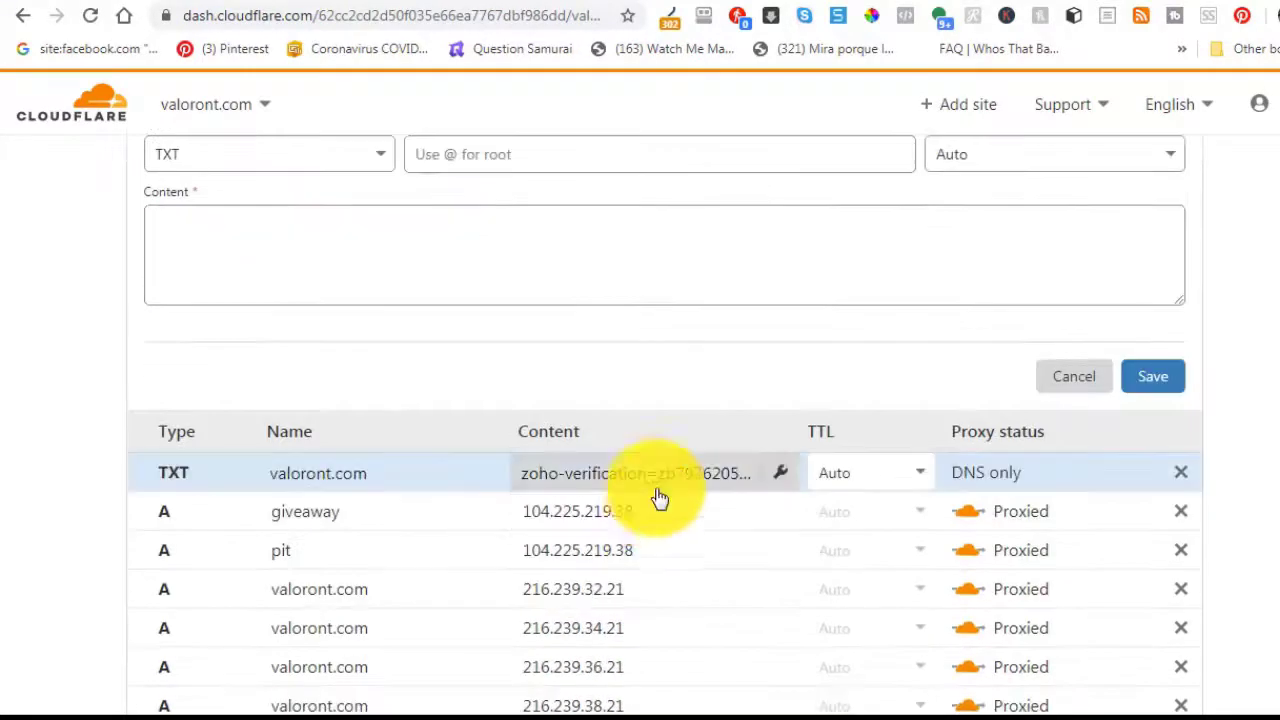
scroll(455, 369, "up", 3)
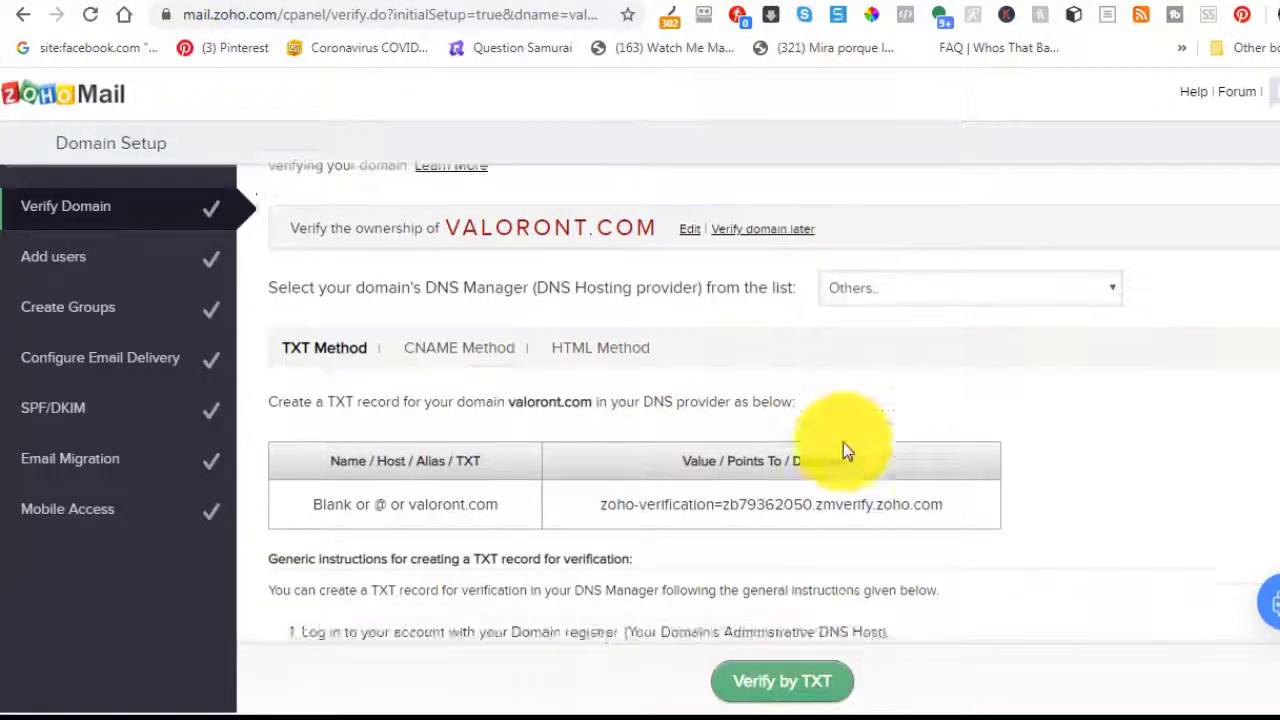
- Move from Create Groups to Configure Email Delivery and select the mx.zoho.com address
scroll(800, 550, "down", 3)
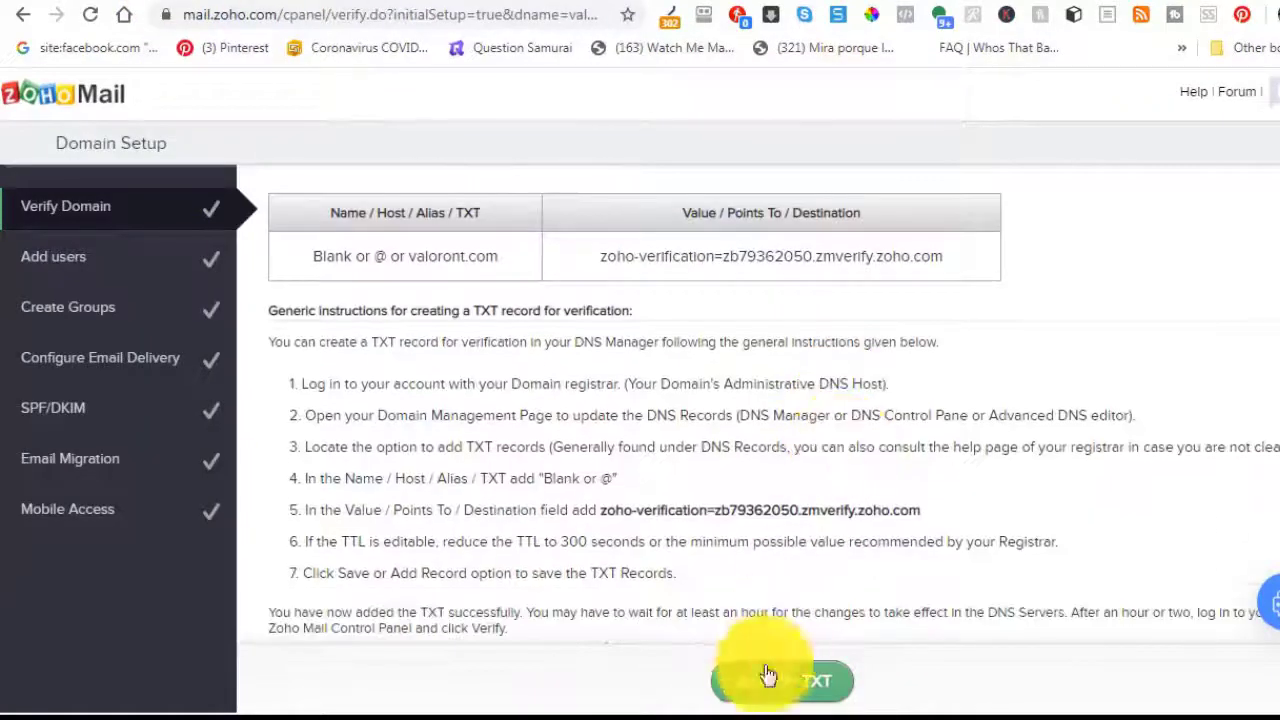
scroll(590, 460, "up", 3)
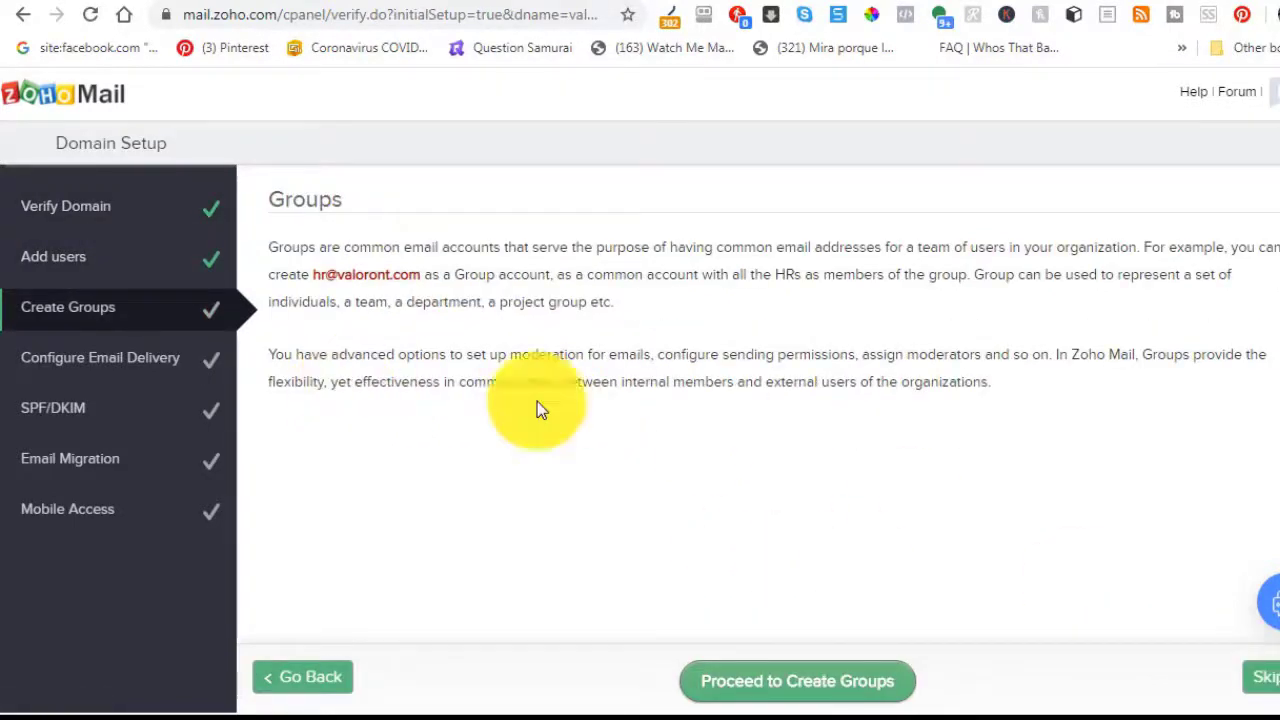
left_click(1265, 677)
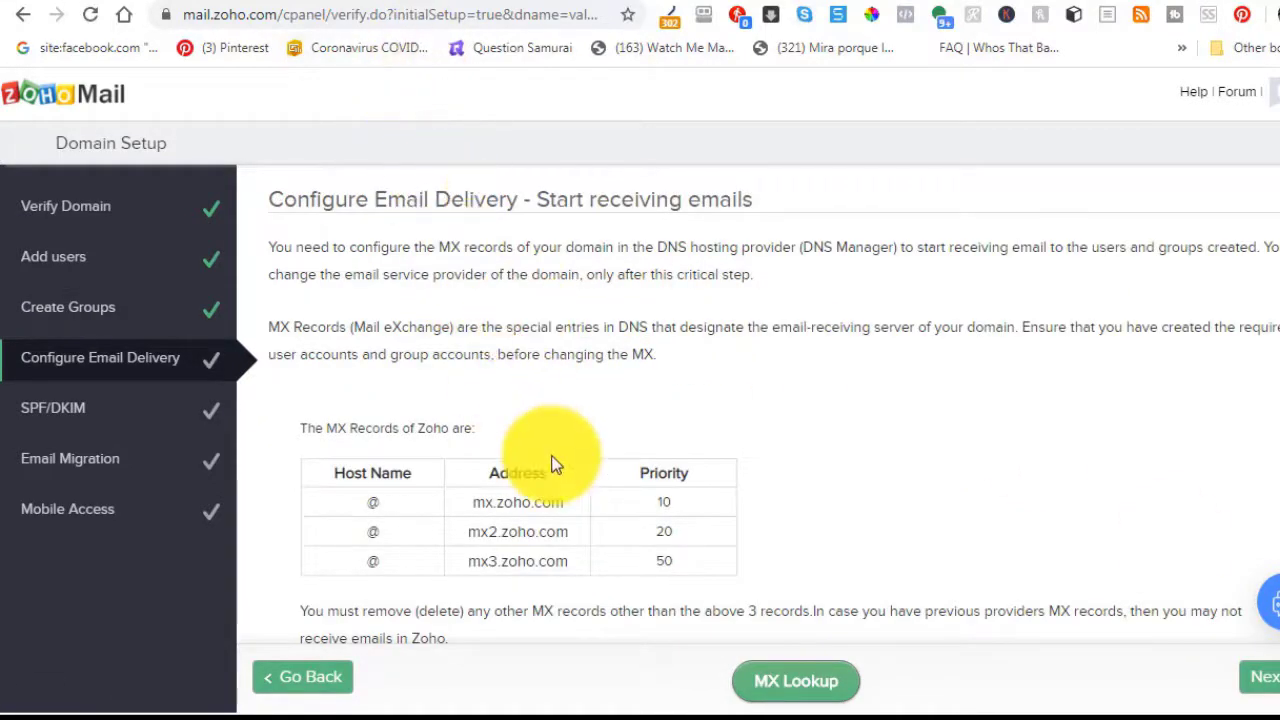
left_click_drag(573, 508, 481, 501)
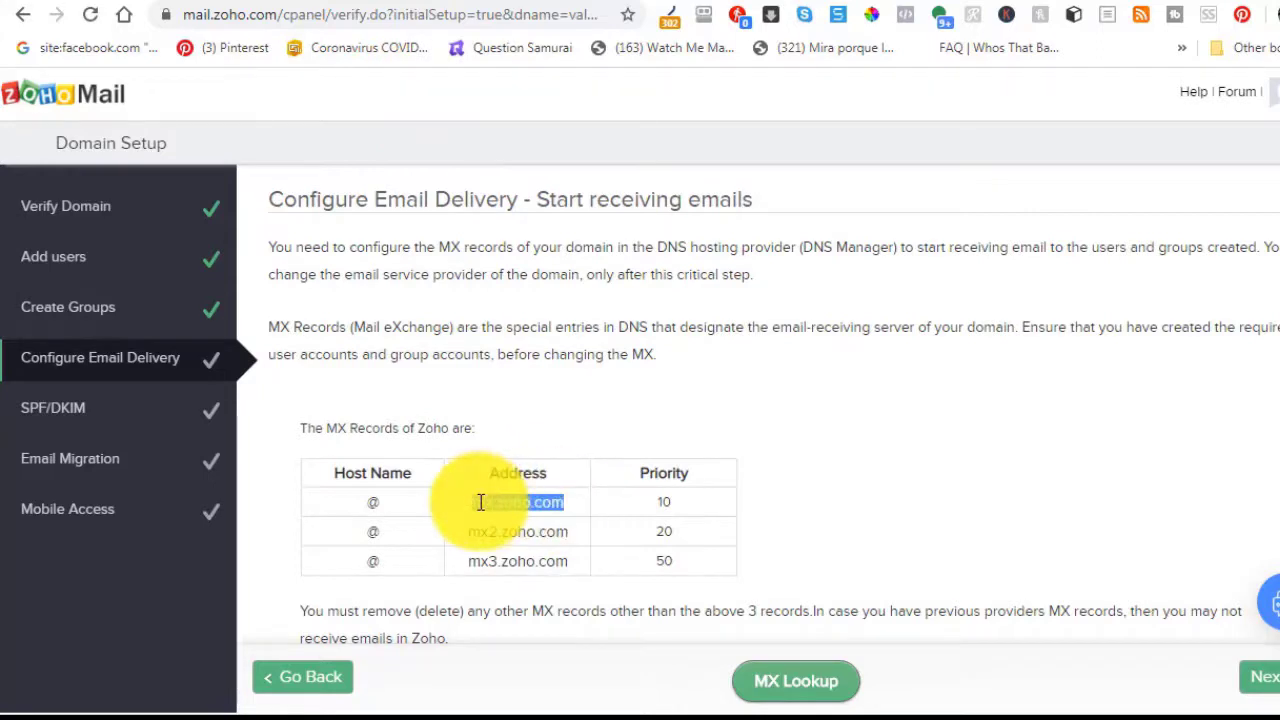
right_click(483, 501)
- Add an MX record @ pointing to mx.zoho.com with priority 10
left_click(557, 517)
key("ctrl+Tab")
left_click(268, 363)
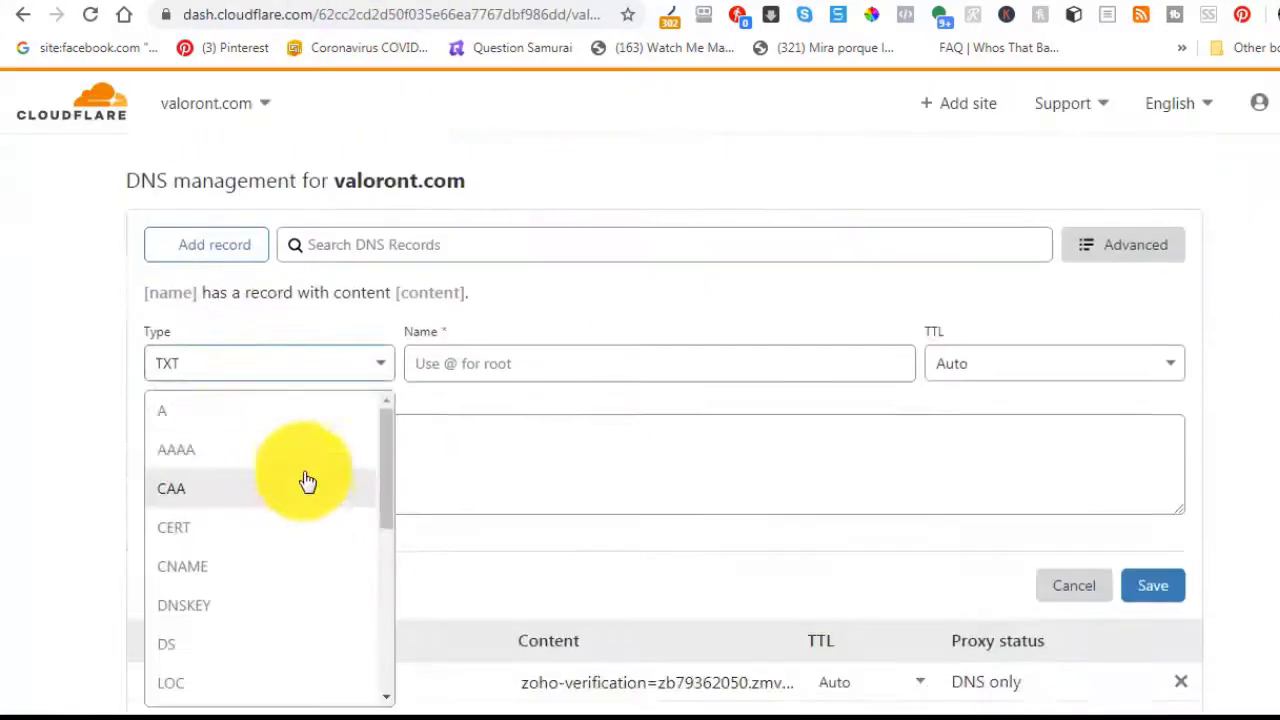
scroll(320, 500, "down", 3)
scroll(331, 528, "up", 1)
left_click(323, 528)
left_click(522, 366)
type("@")
left_click(600, 366)
key("ctrl+v")
left_click(920, 366)
type("10")
left_click(1152, 465)
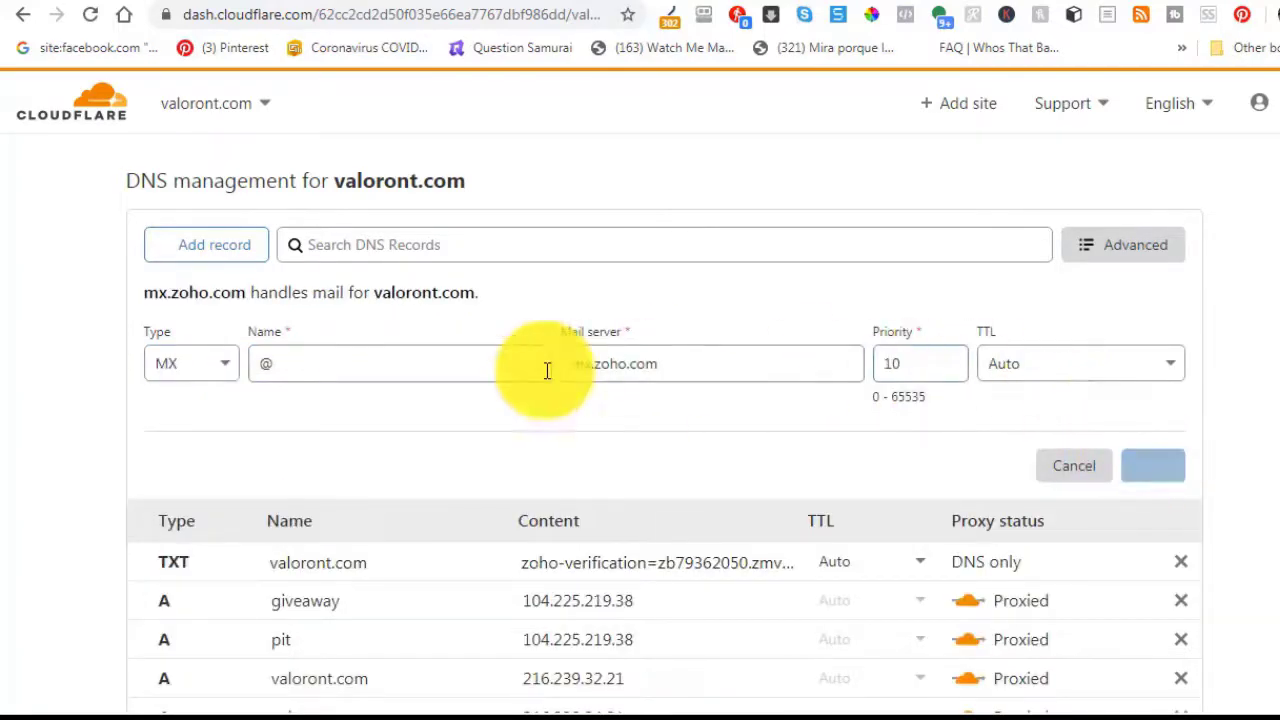
- Add an MX record @ pointing to mx2.zoho.com with priority 20
key("ctrl+Tab")
left_click_drag(568, 532, 468, 532)
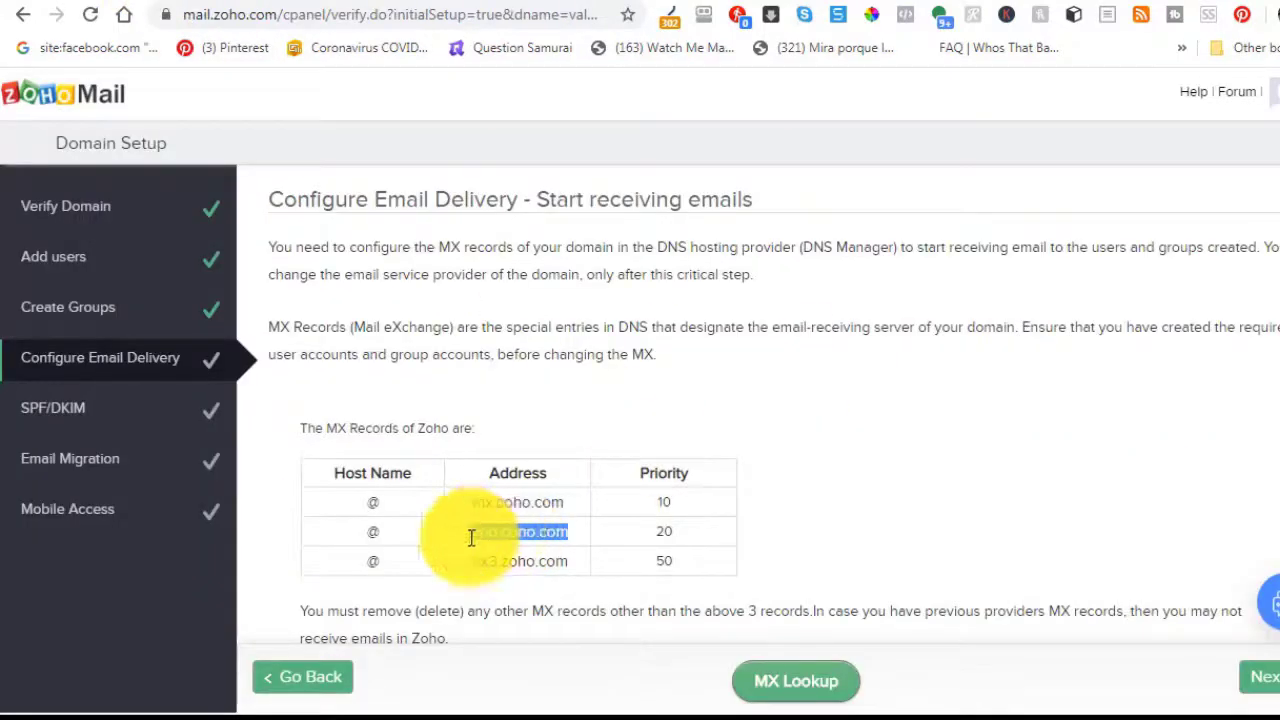
key("ctrl+c")
key("ctrl+Tab")
left_click(586, 363)
key("ctrl+v")
left_click(443, 363)
type("@")
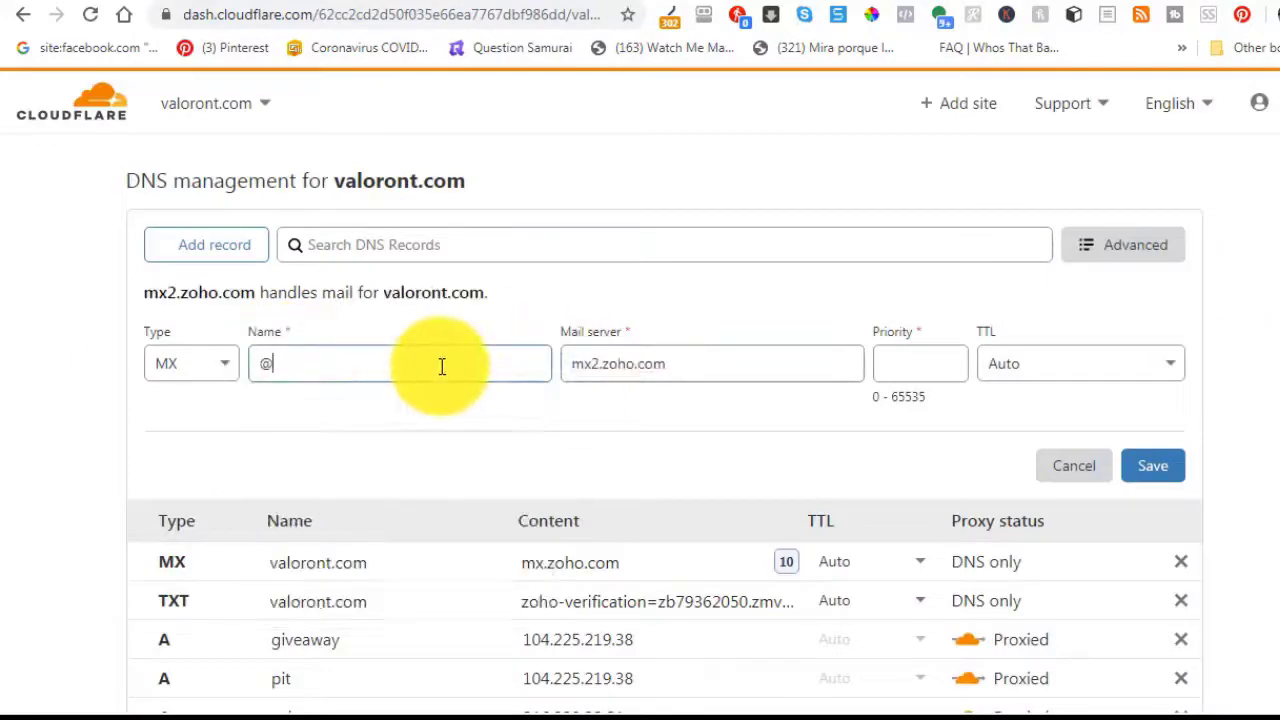
left_click(940, 366)
type("20")
left_click(1152, 465)
- Add an MX record @ pointing to mx3.zoho.com with priority 50
key("ctrl+Tab")
left_click_drag(570, 561, 468, 561)
right_click(515, 556)
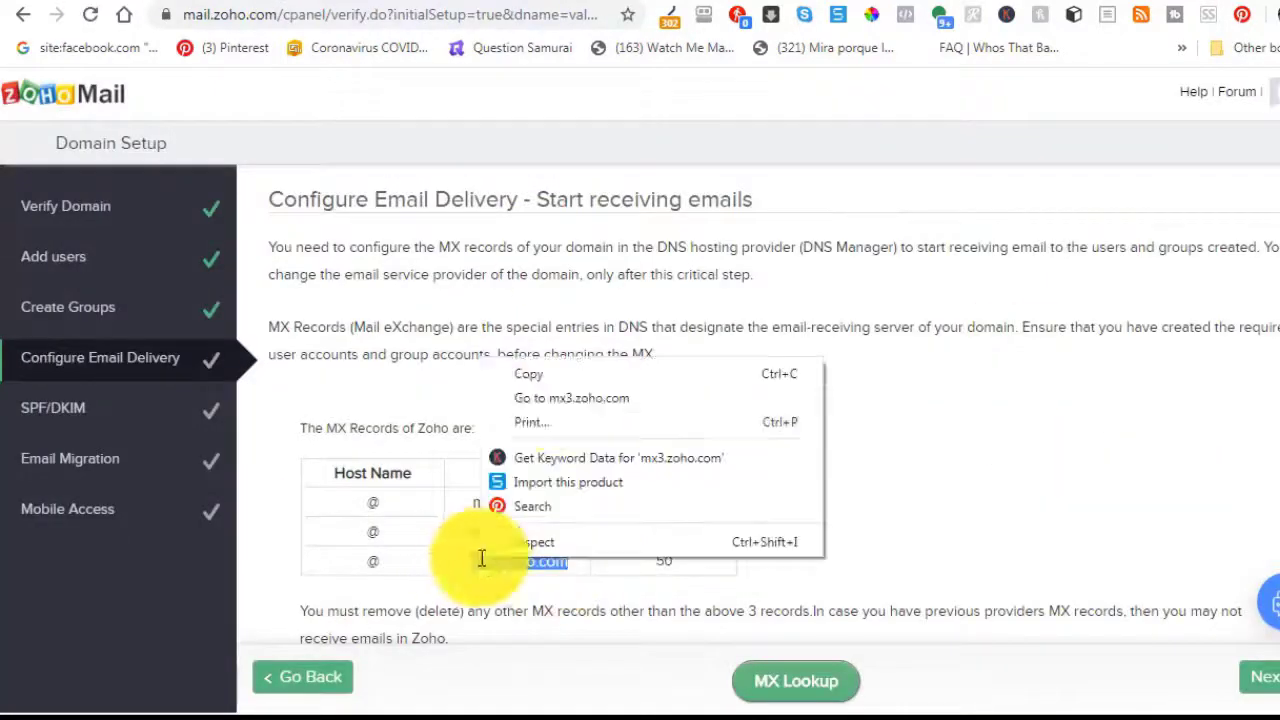
left_click(528, 373)
key("ctrl+Tab")
left_click(666, 358)
key("ctrl+v")
left_click(900, 363)
type("50")
left_click(411, 375)
type("@")
left_click(1151, 470)
- Delete the old eforward1 through eforward5 MX records from Cloudflare
scroll(684, 388, "down", 5)
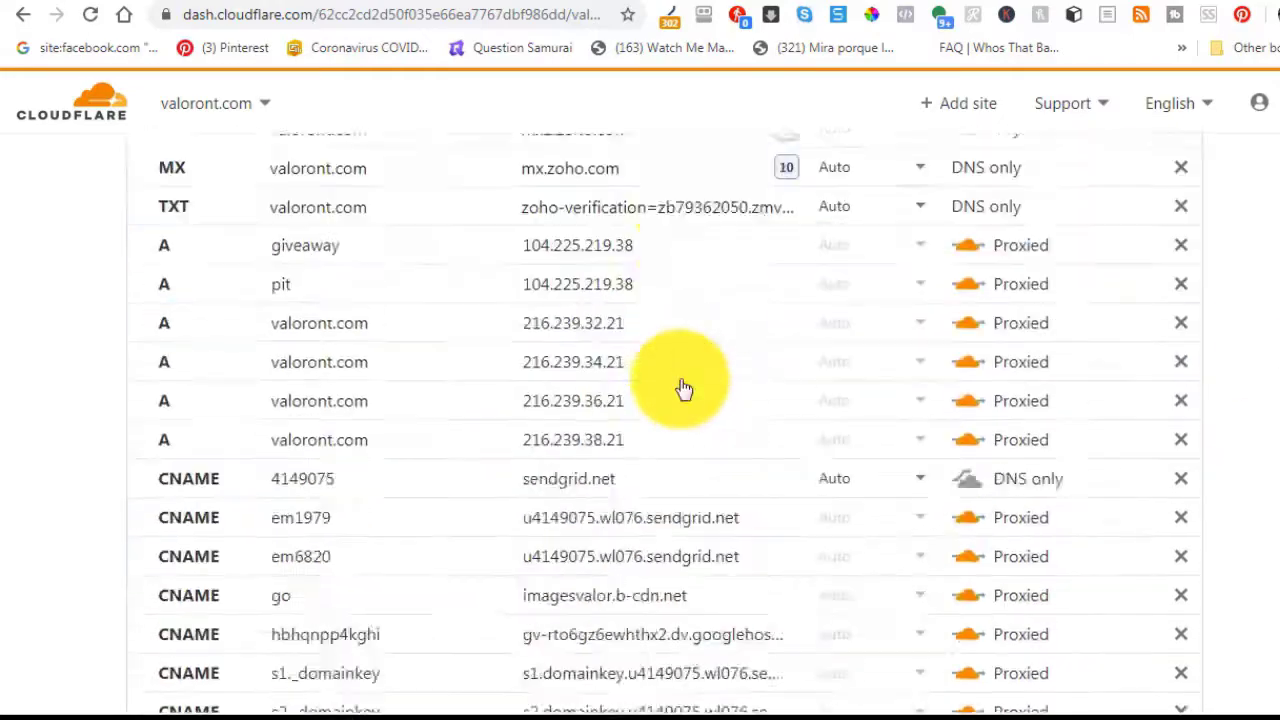
scroll(684, 388, "down", 4)
left_click(1181, 288)
left_click(1040, 494)
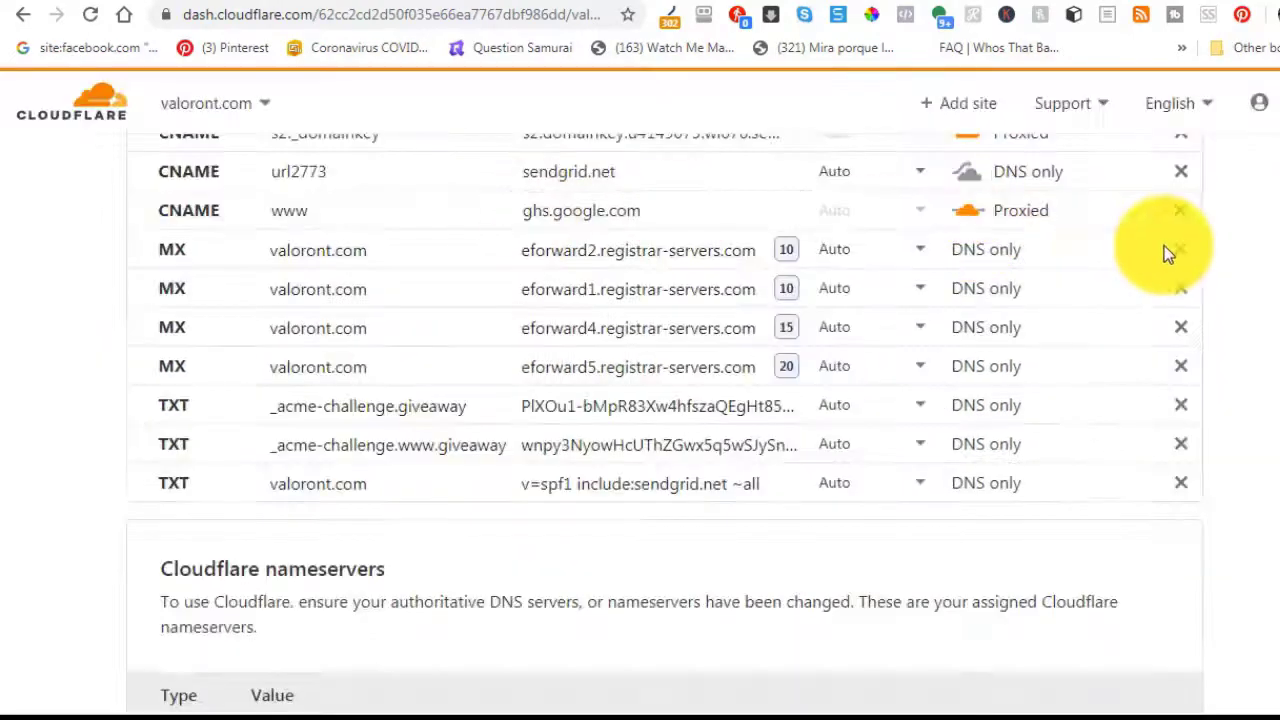
left_click(1181, 249)
left_click(1040, 494)
left_click(1181, 249)
left_click(1040, 494)
left_click(1181, 249)
left_click(1040, 494)
left_click(1181, 249)
left_click(1040, 494)
scroll(272, 360, "up", 5)
scroll(1094, 443, "down", 1)
key("ctrl+Tab")
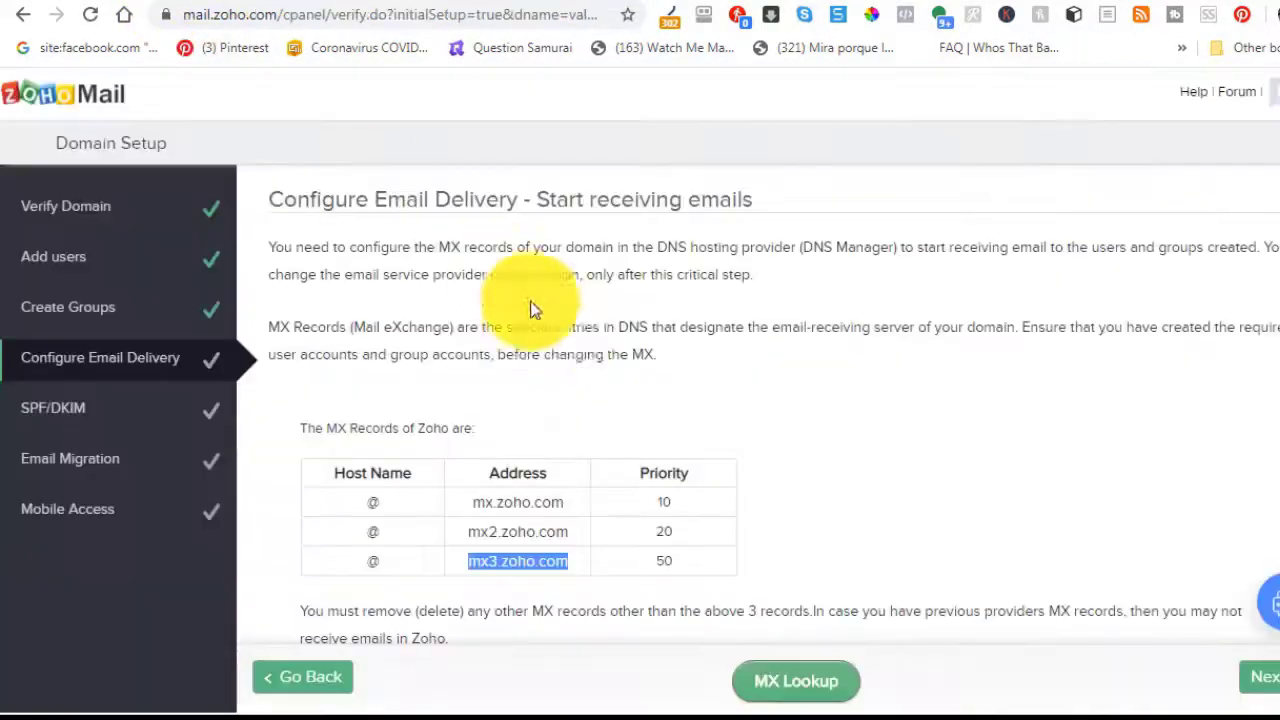
scroll(886, 443, "down", 1)
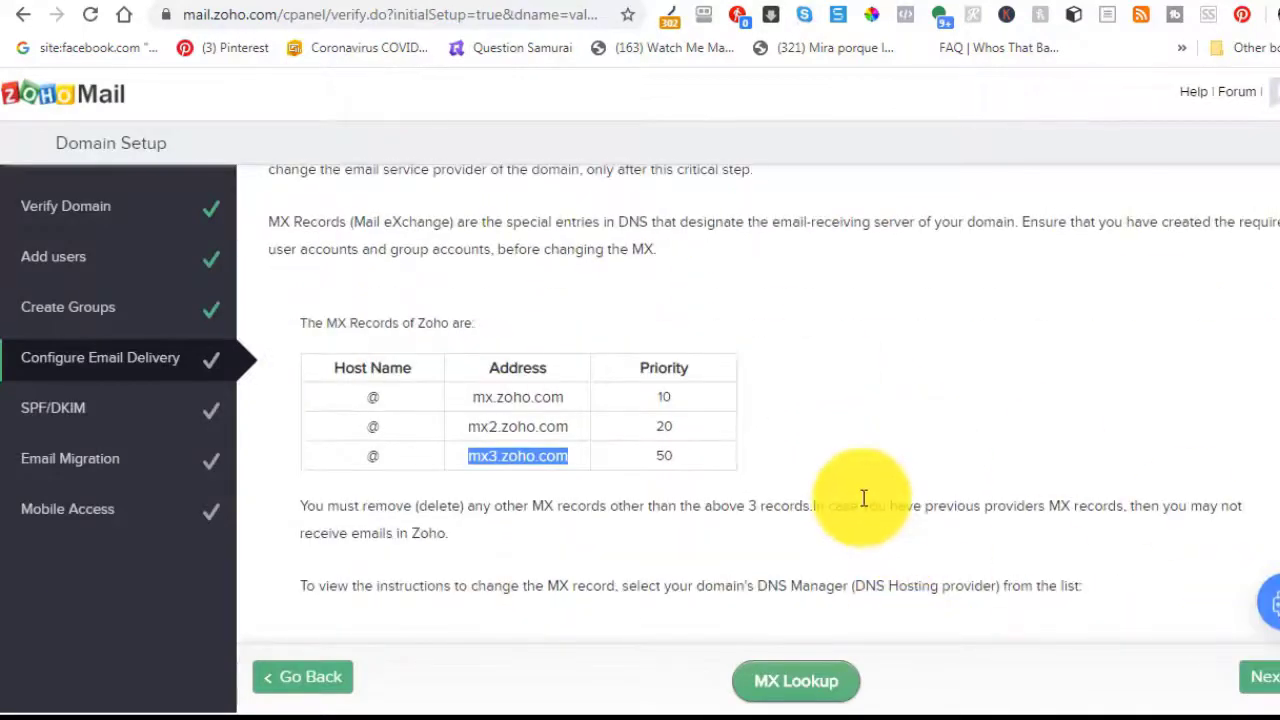
- Run the MX Lookup to confirm mx, mx2 and mx3.zoho.com are detected
scroll(863, 500, "up", 1)
scroll(863, 500, "down", 2)
left_click(796, 681)
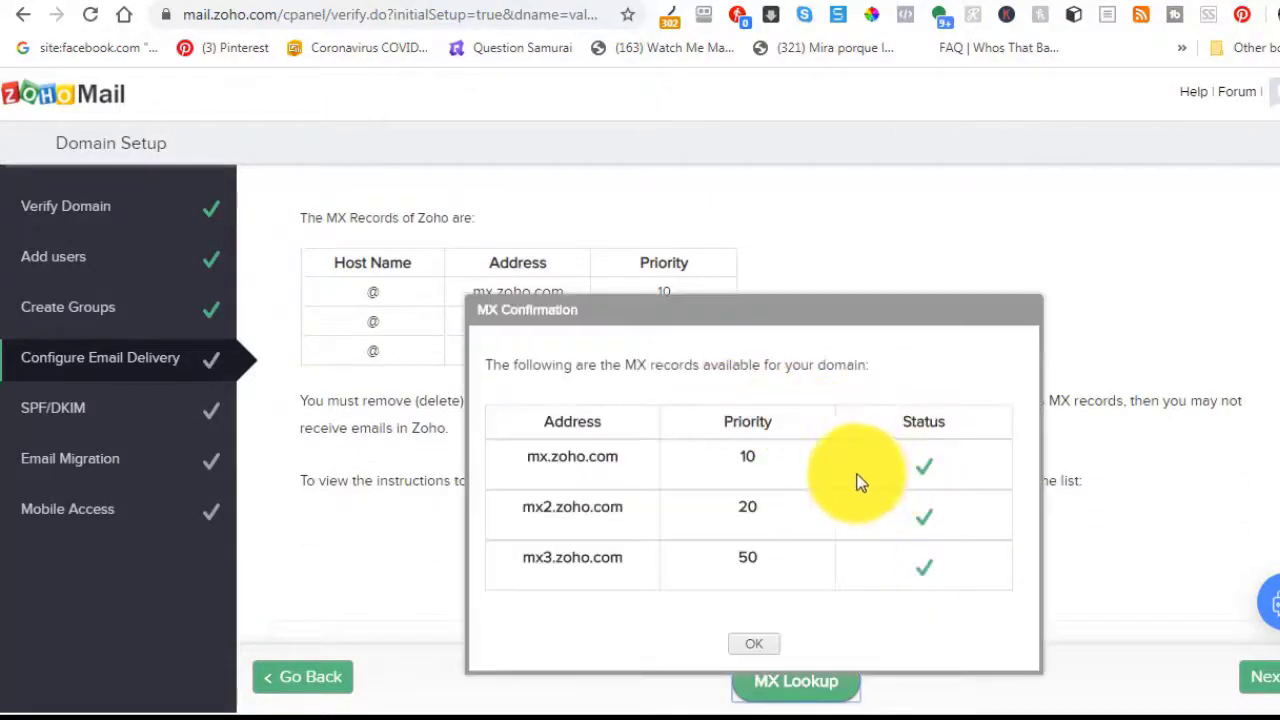
left_click(758, 641)
- On the SPF/DKIM step, copy the SPF value v=spf1 include:zoho.com ~all
left_click(1255, 676)
scroll(671, 425, "down", 1)
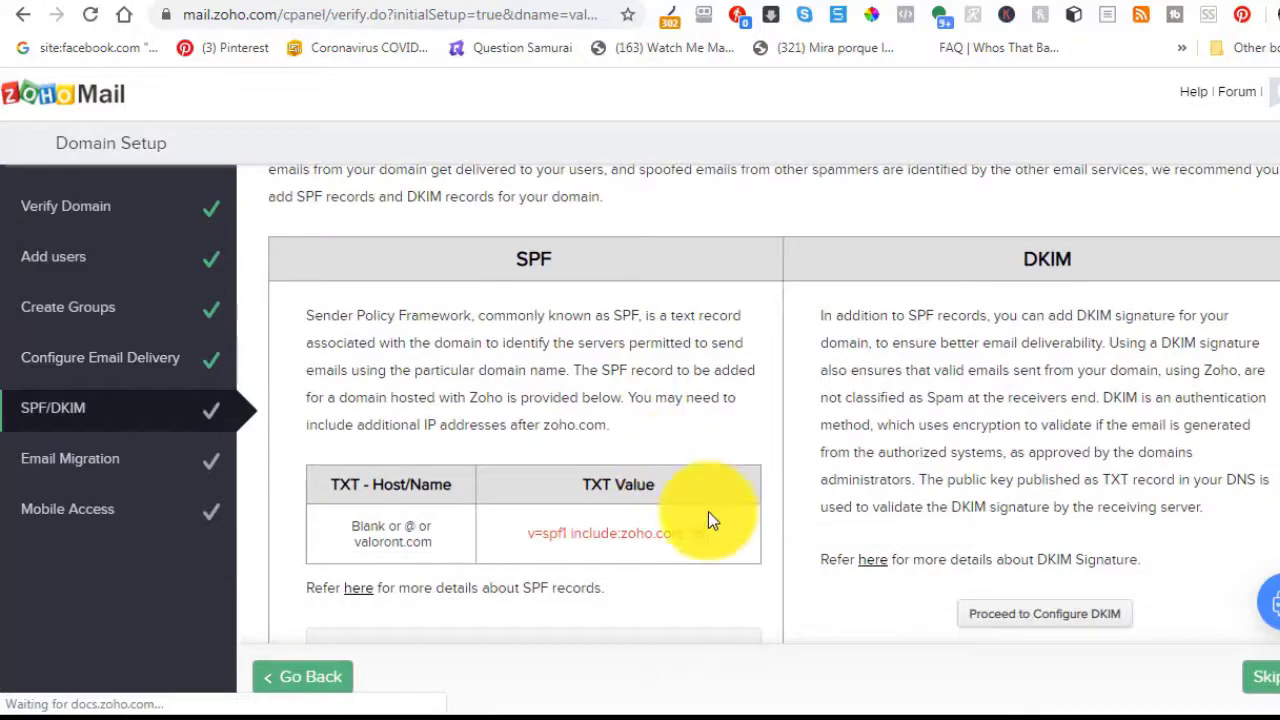
left_click_drag(710, 535, 519, 543)
right_click(571, 530)
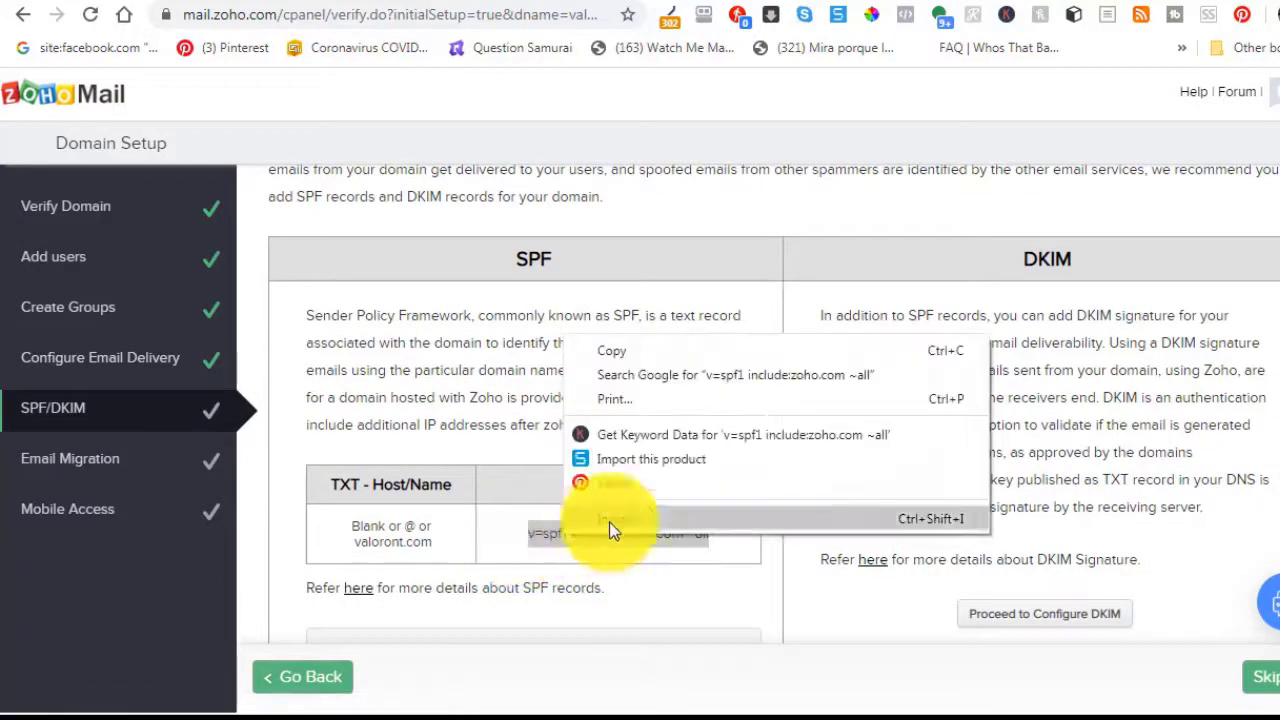
left_click(612, 351)
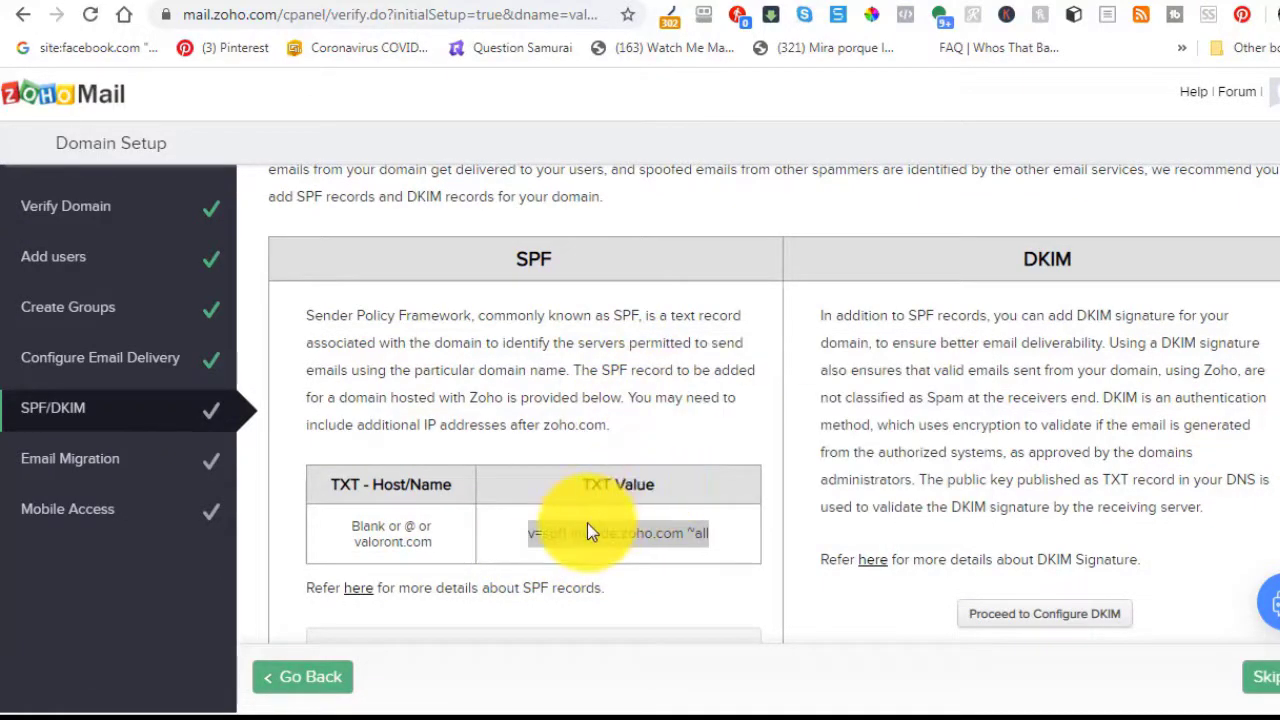
right_click(587, 533)
- Open the existing valoront.com SPF TXT record in Cloudflare for editing
left_click(639, 352)
scroll(623, 400, "up", 2)
key("ctrl+Tab")
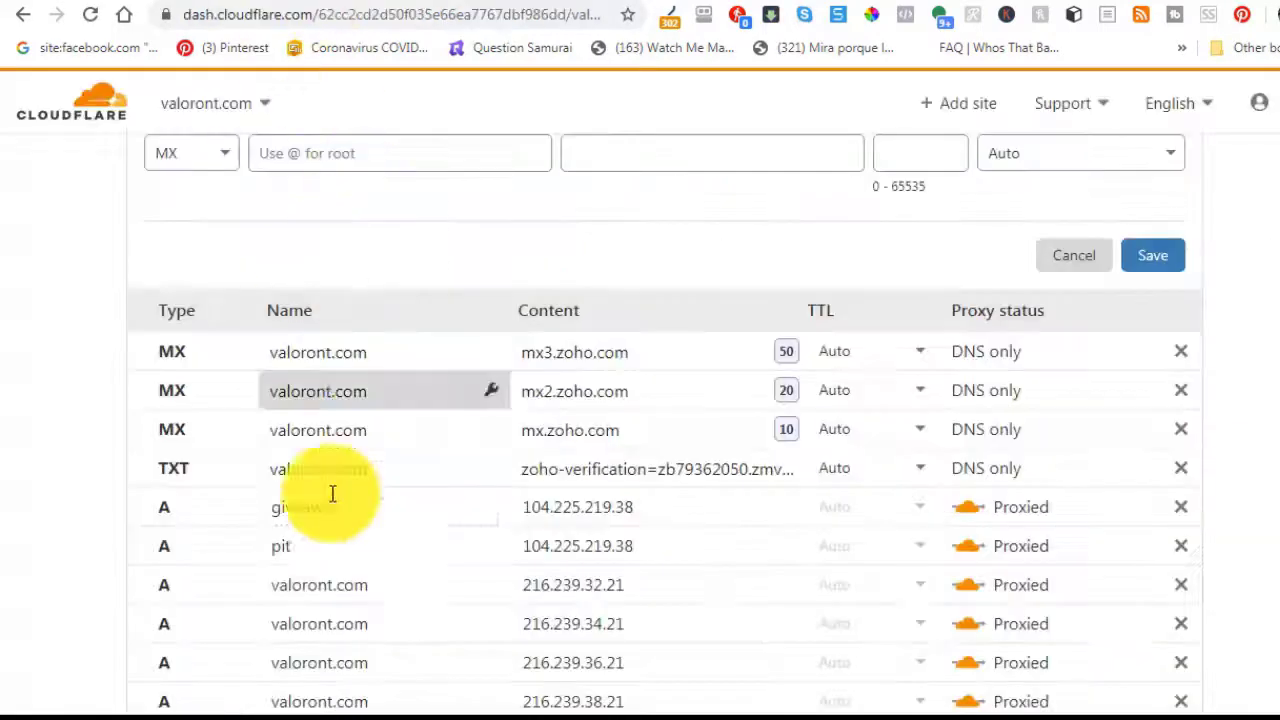
scroll(342, 520, "down", 8)
scroll(343, 520, "up", 4)
scroll(343, 520, "down", 3)
left_click(543, 540)
left_click_drag(470, 404, 240, 418)
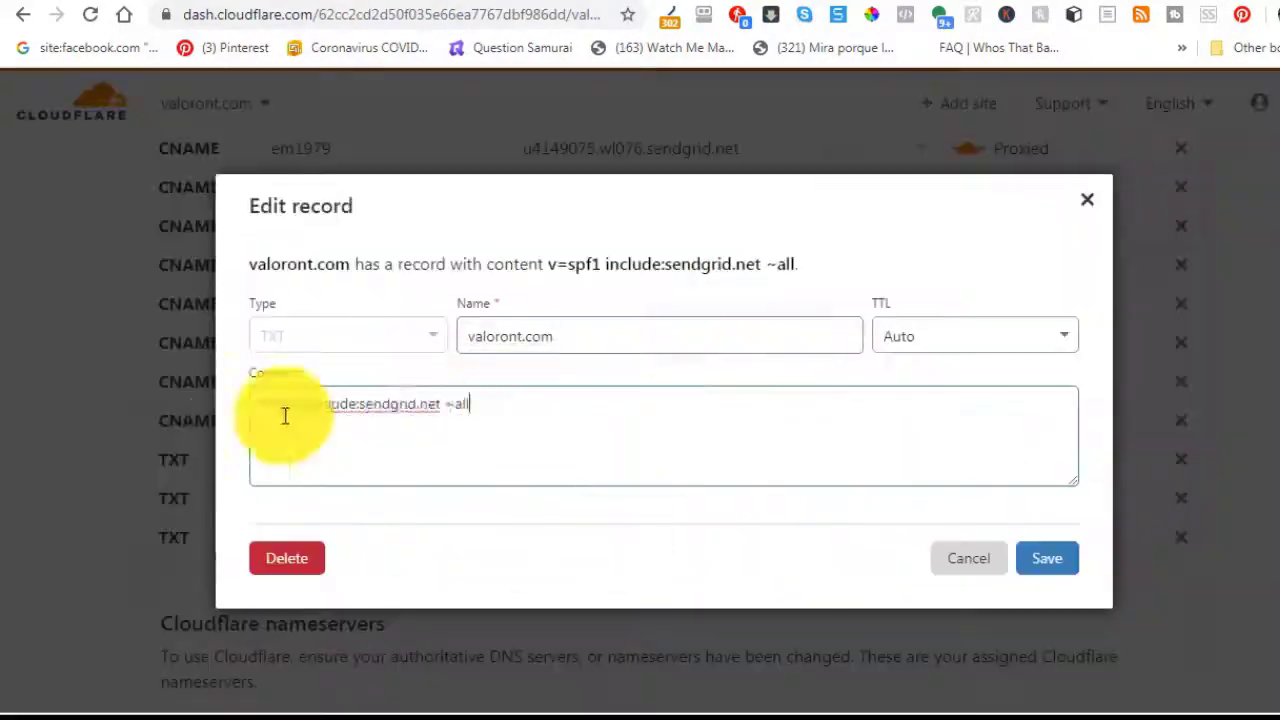
left_click(429, 406)
- Copy include:zoho.com from Zoho's SPF instructions and paste it after v=spf1 in the record
key("ctrl+shift+Tab")
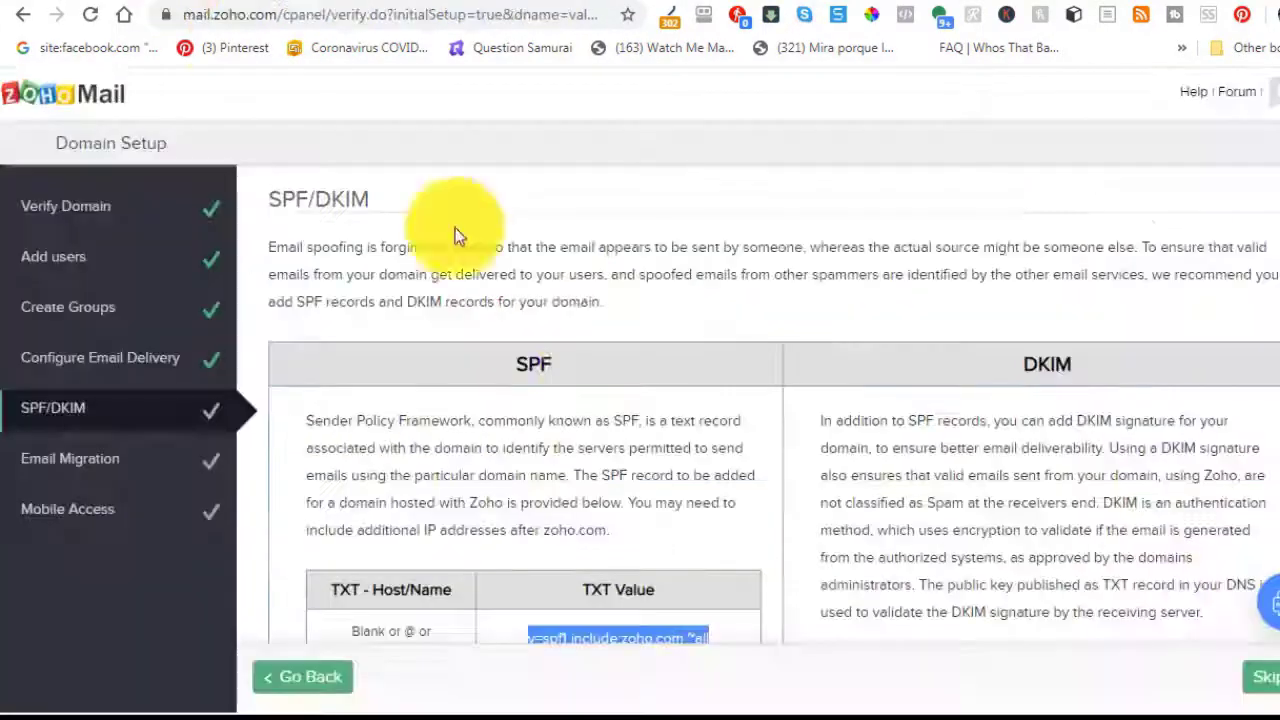
scroll(584, 338, "down", 2)
left_click_drag(570, 430, 668, 430)
right_click(668, 430)
left_click(700, 451)
key("ctrl+Tab")
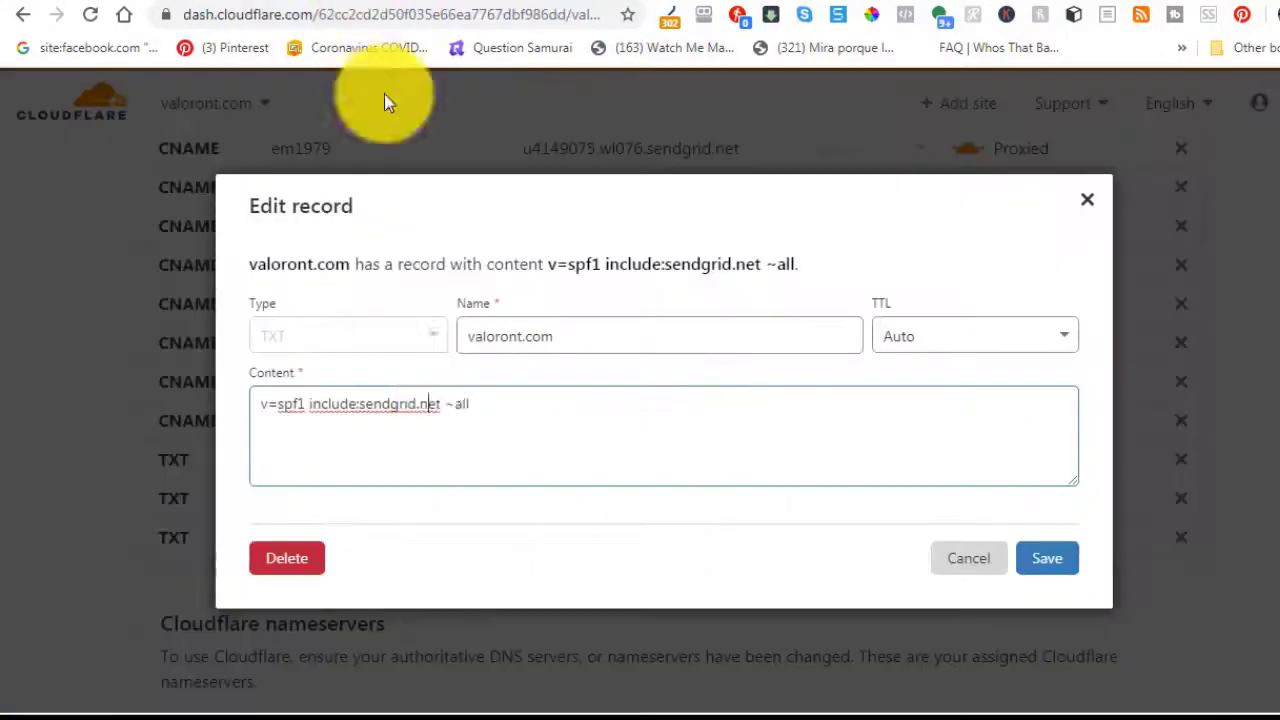
left_click(307, 408)
key("ctrl+v")
- Remove include:sendgrid.net and the extra space, leaving v=spf1 include:zoho.com ~all, then cancel the editor
left_click(710, 420)
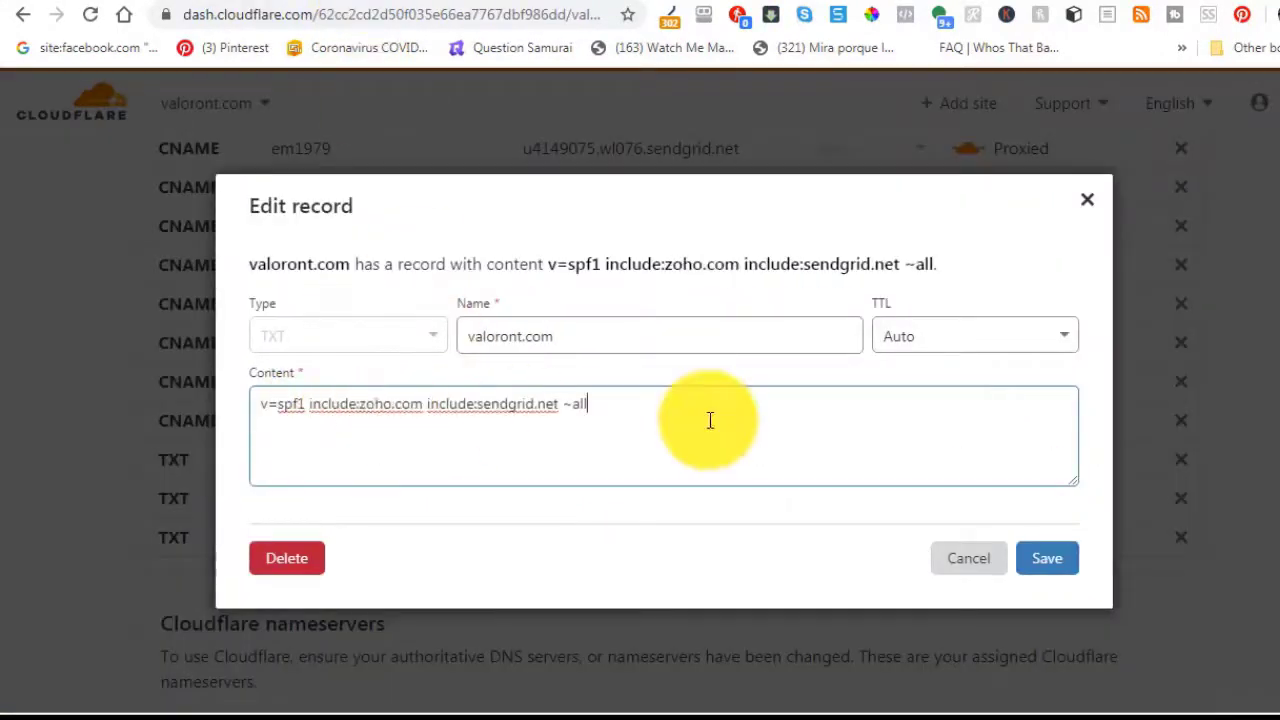
left_click_drag(558, 404, 430, 404)
right_click(430, 404)
left_click(530, 506)
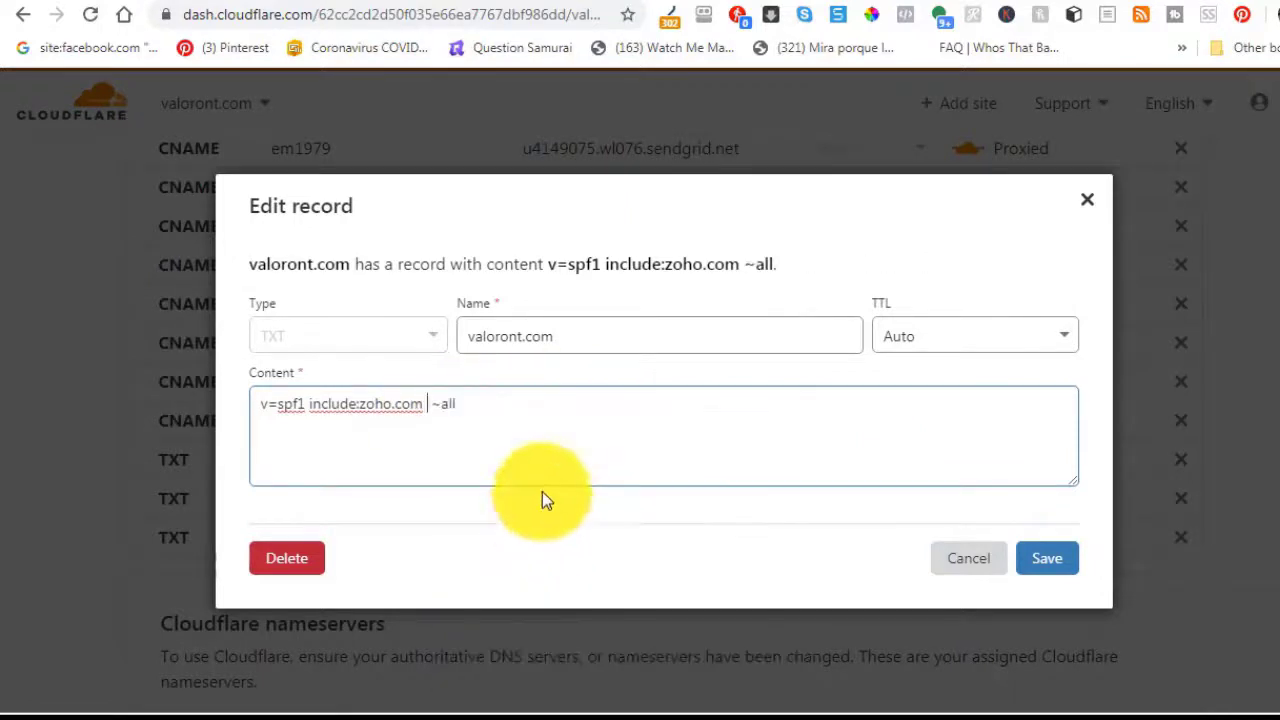
key("BackSpace")
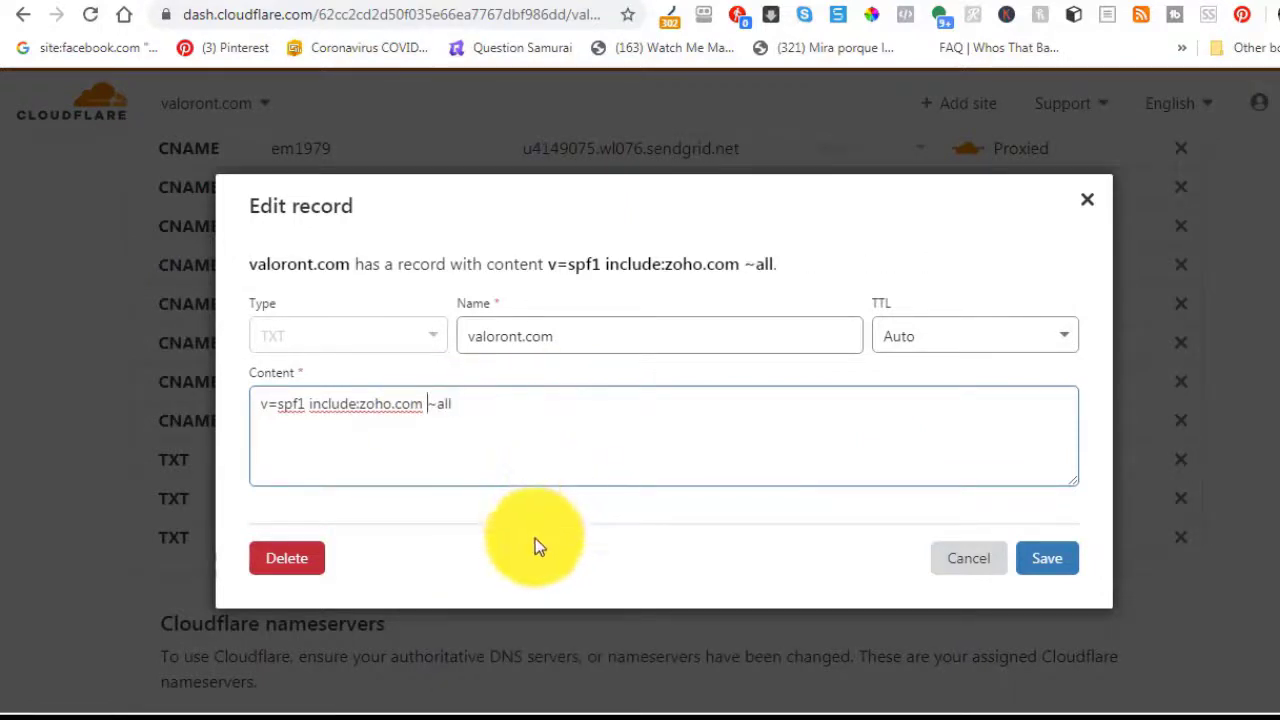
key("Escape")
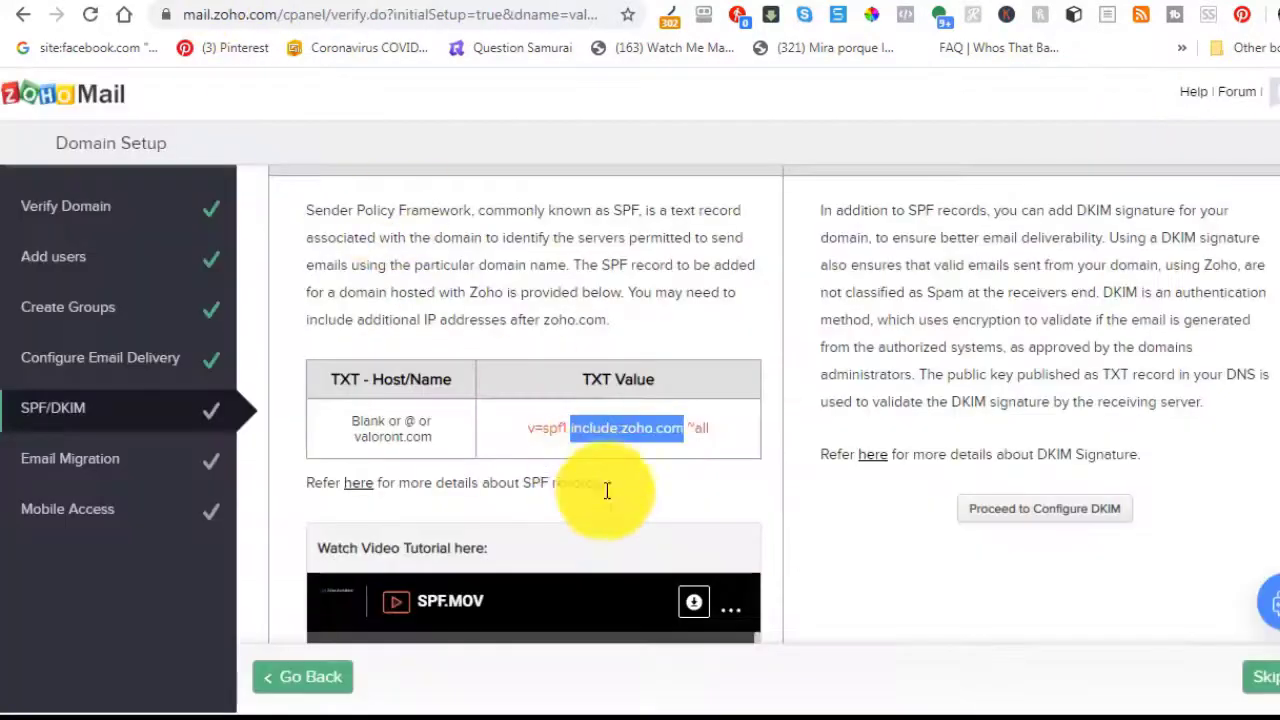
scroll(608, 491, "down", 2)
scroll(623, 491, "up", 2)
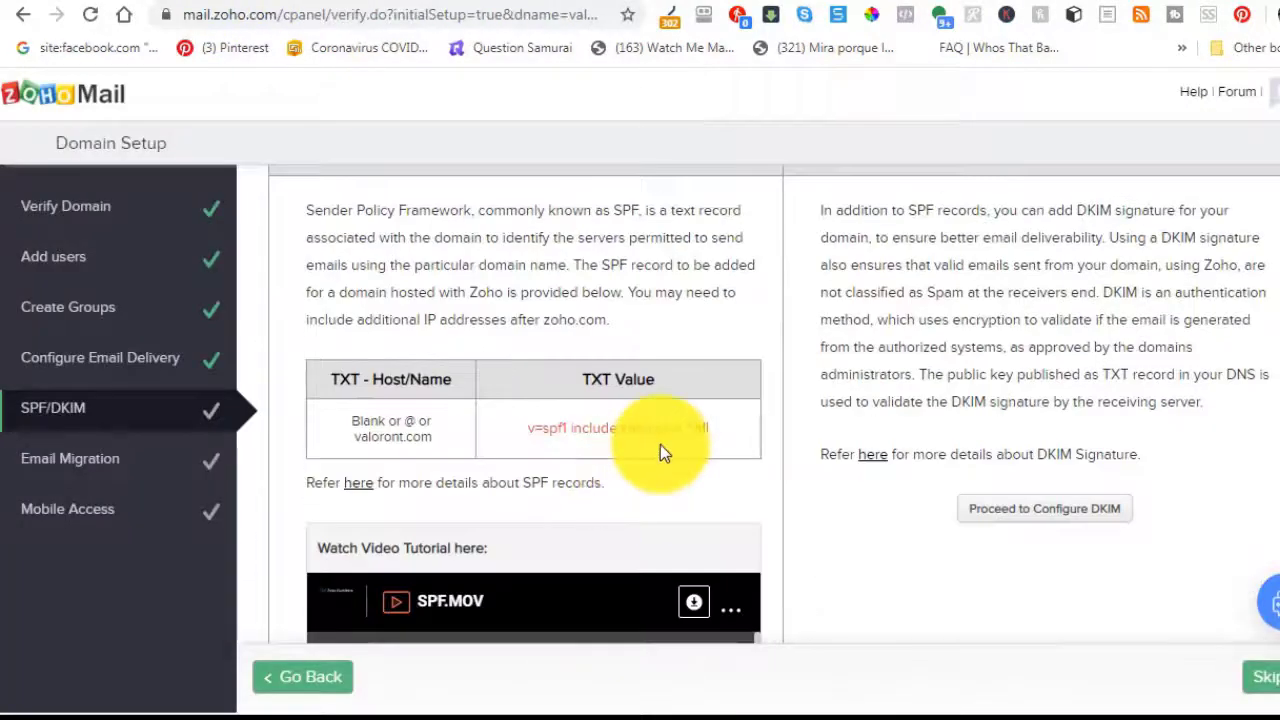
scroll(690, 480, "up", 2)
scroll(719, 487, "down", 2)
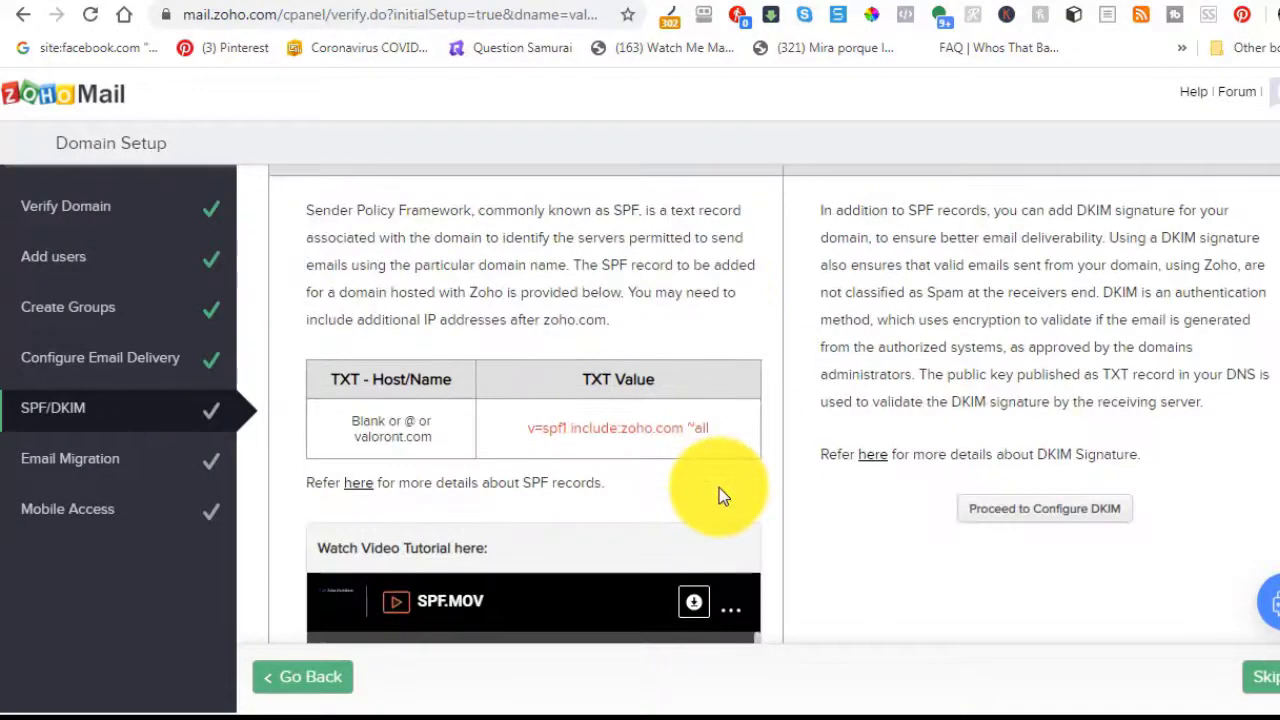
right_click(360, 483)
scroll(740, 530, "down", 2)
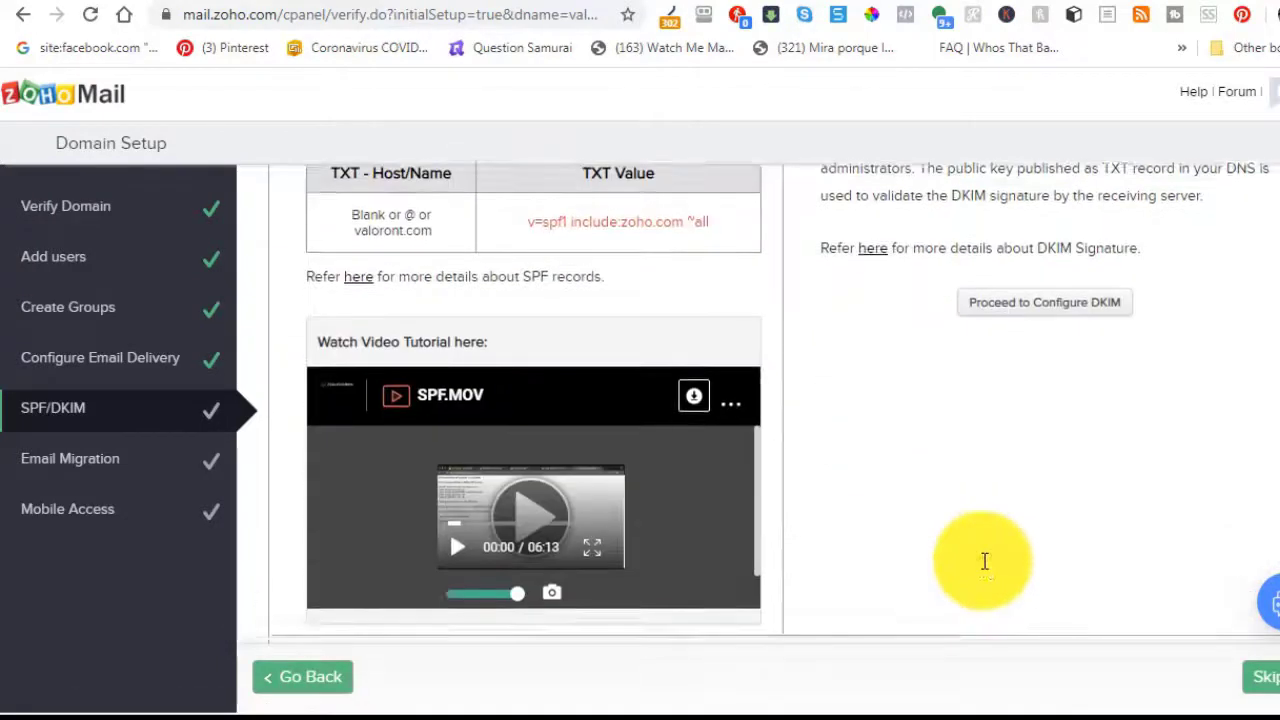
- Proceed to DKIM, add a selector for valoront.com, and select its emailzoho._domainkey host name
scroll(1010, 540, "up", 2)
left_click(1040, 516)
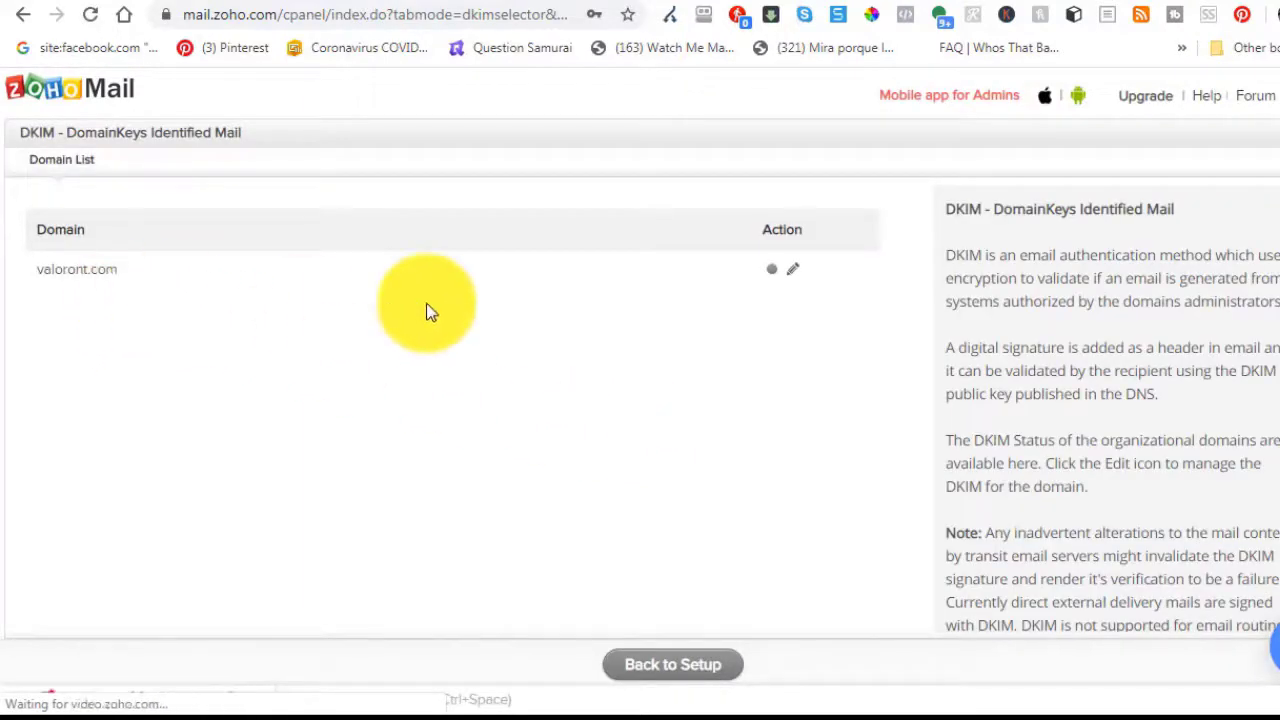
left_click(778, 278)
left_click(792, 274)
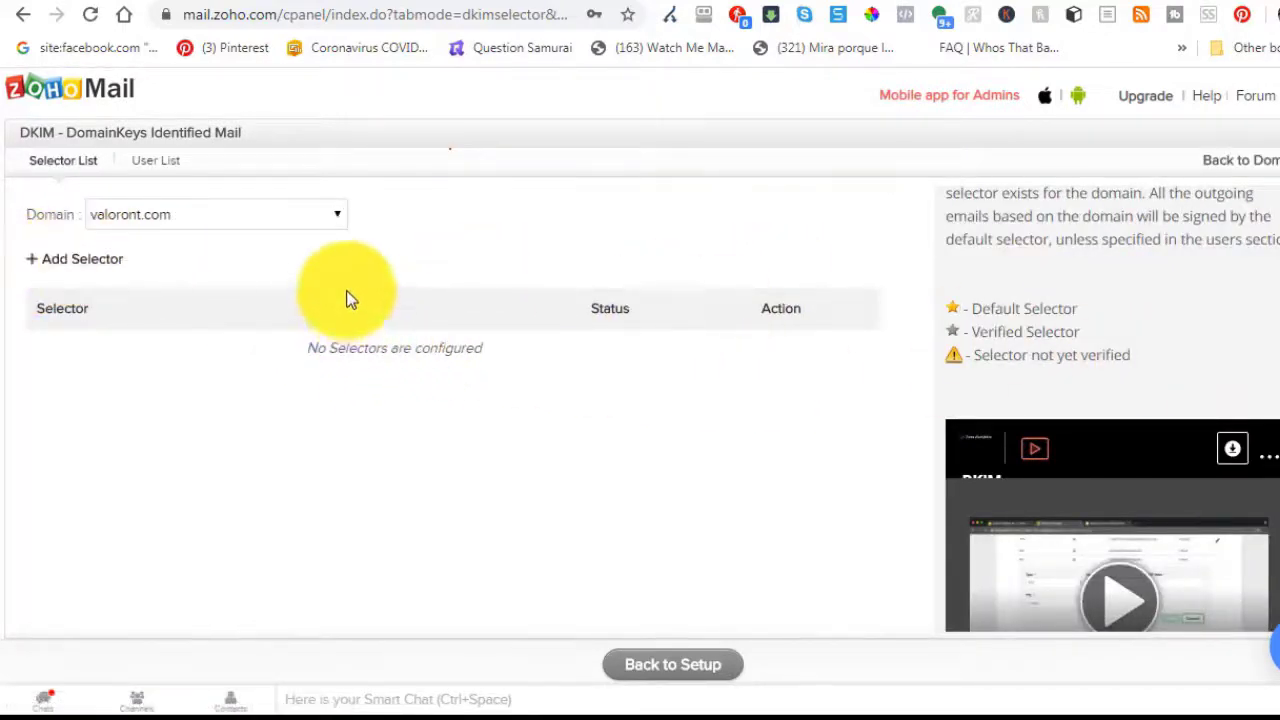
left_click(86, 259)
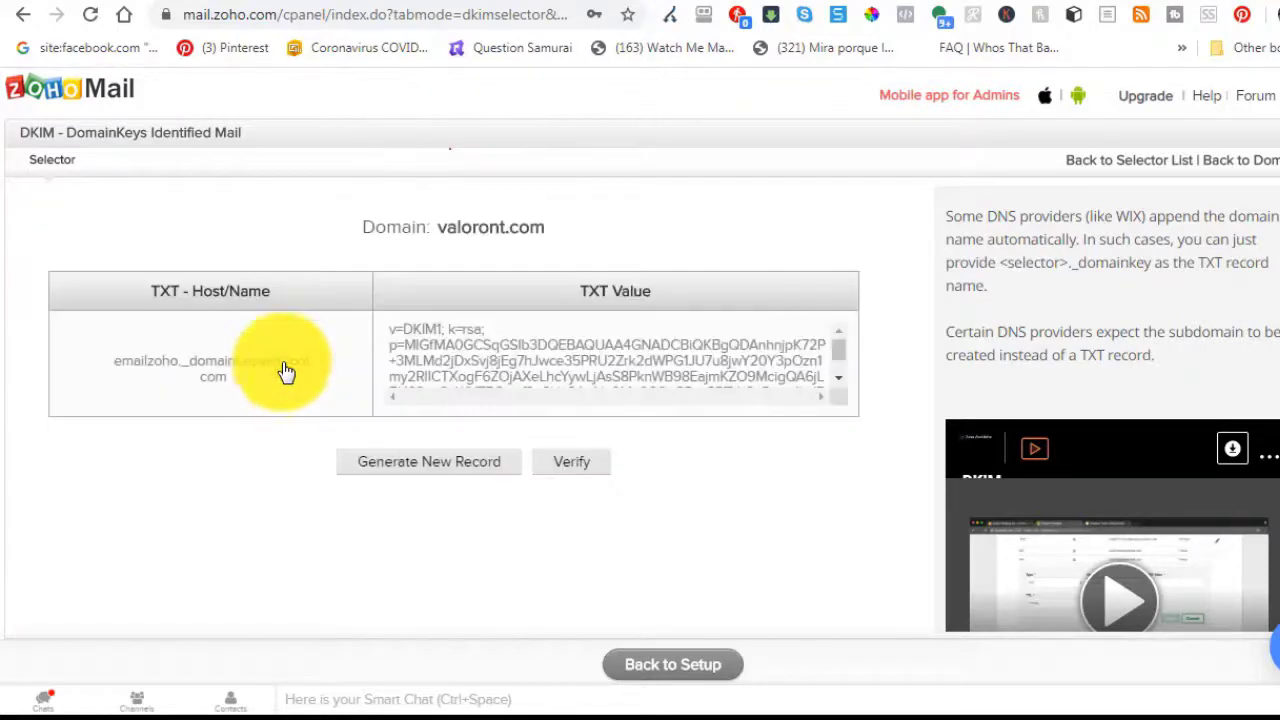
triple_click(220, 385)
key("ctrl+c")
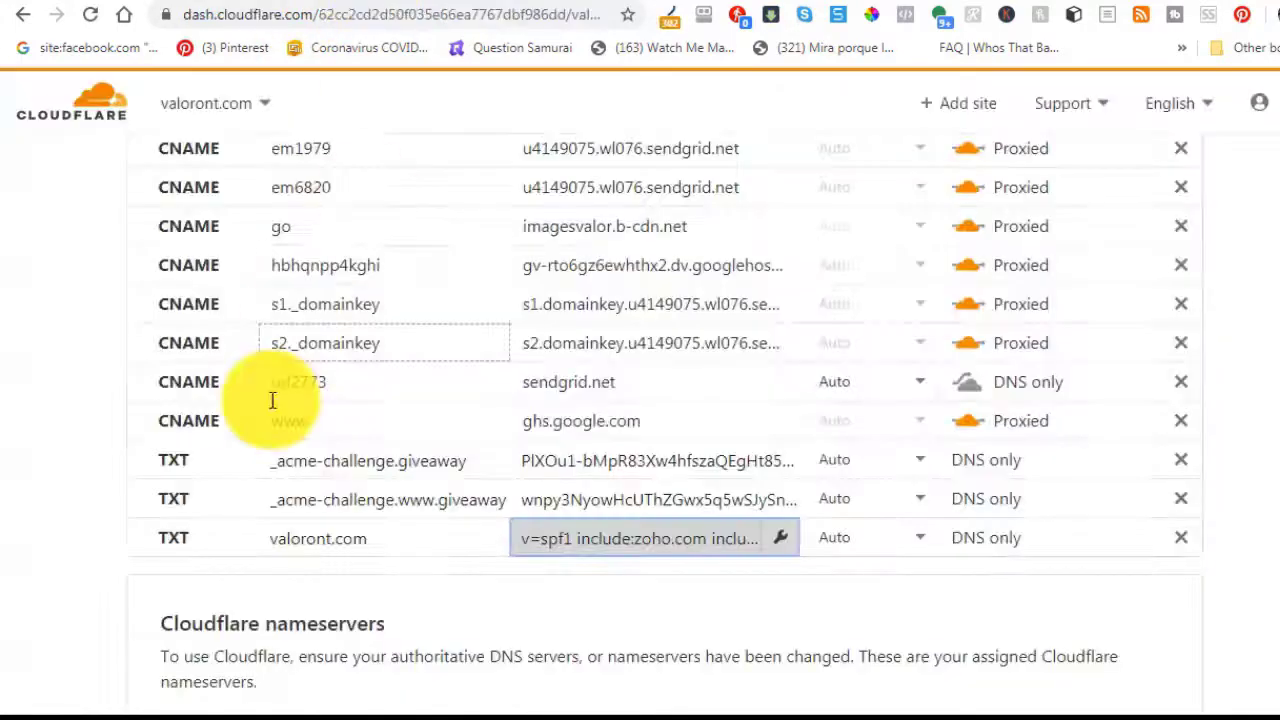
- Start a new Cloudflare TXT record named emailzoho._domainkey using Zoho's host name
left_click(390, 2)
scroll(351, 449, "up", 7)
scroll(240, 306, "up", 3)
left_click(190, 363)
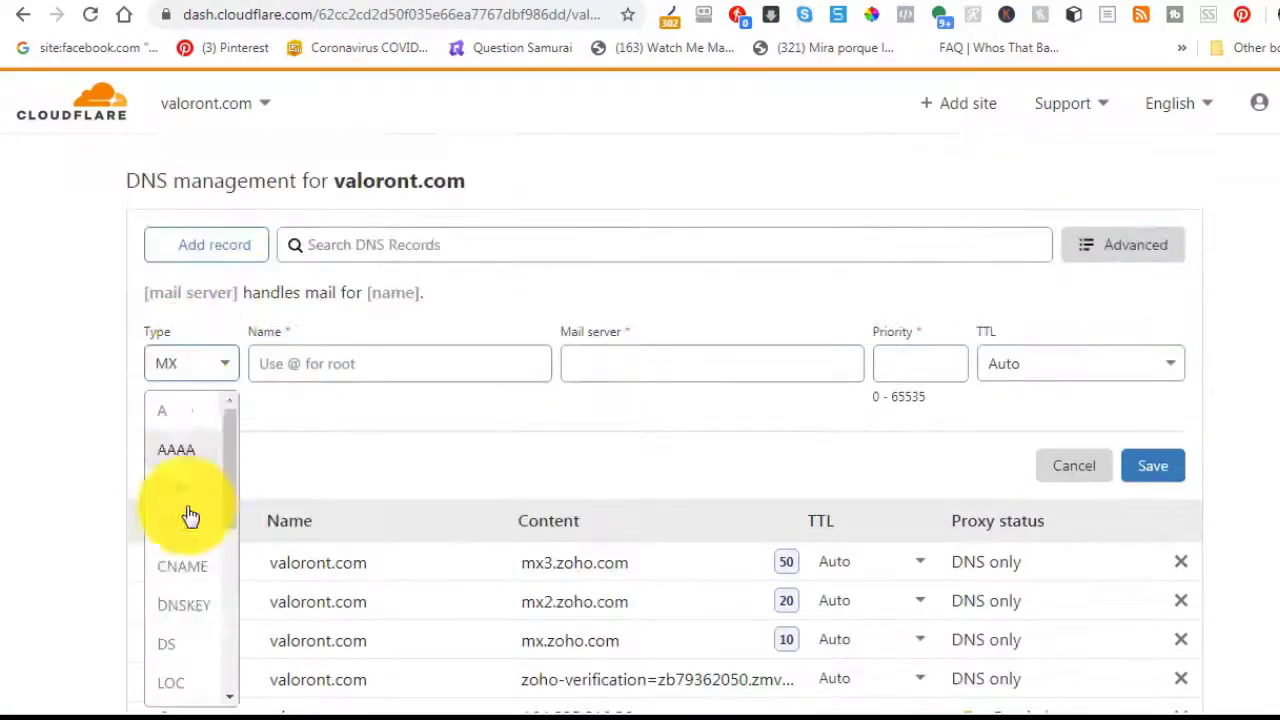
scroll(186, 560, "down", 3)
left_click(183, 651)
left_click(300, 2)
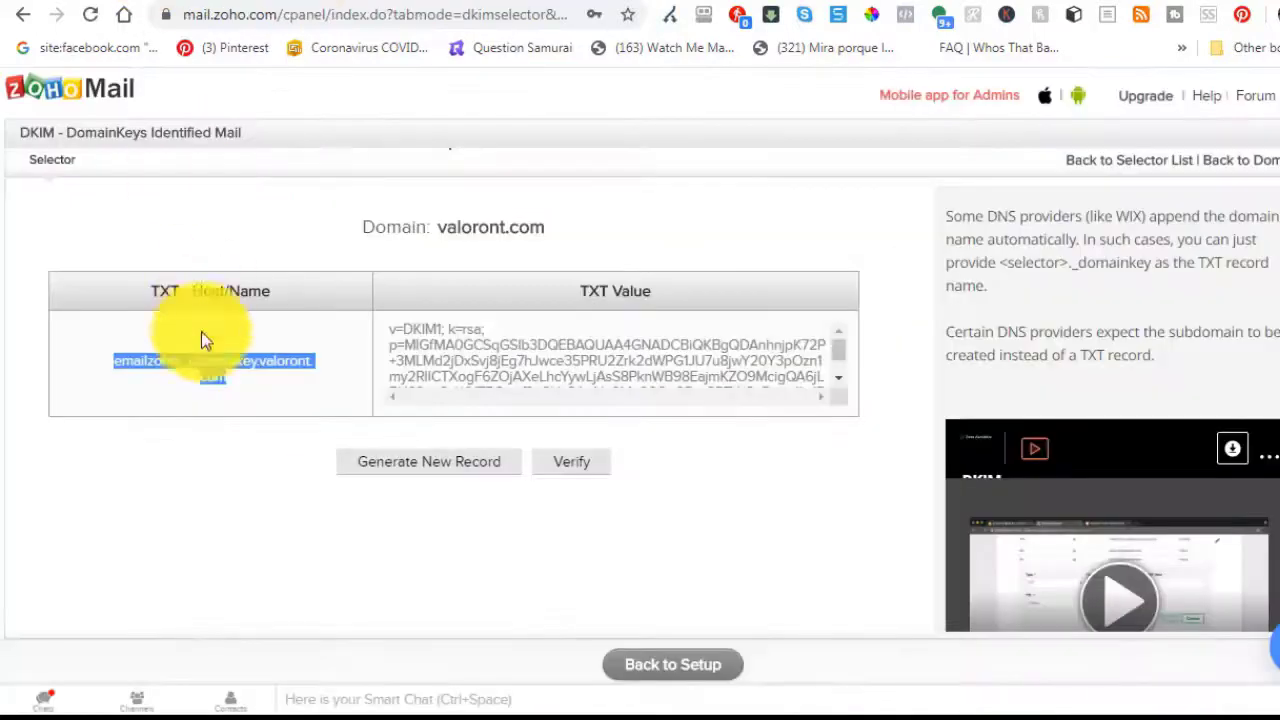
left_click(390, 2)
left_click(467, 372)
key("ctrl+v")
- Copy Zoho's DKIM key into the record's content and save the TXT record
left_click(300, 2)
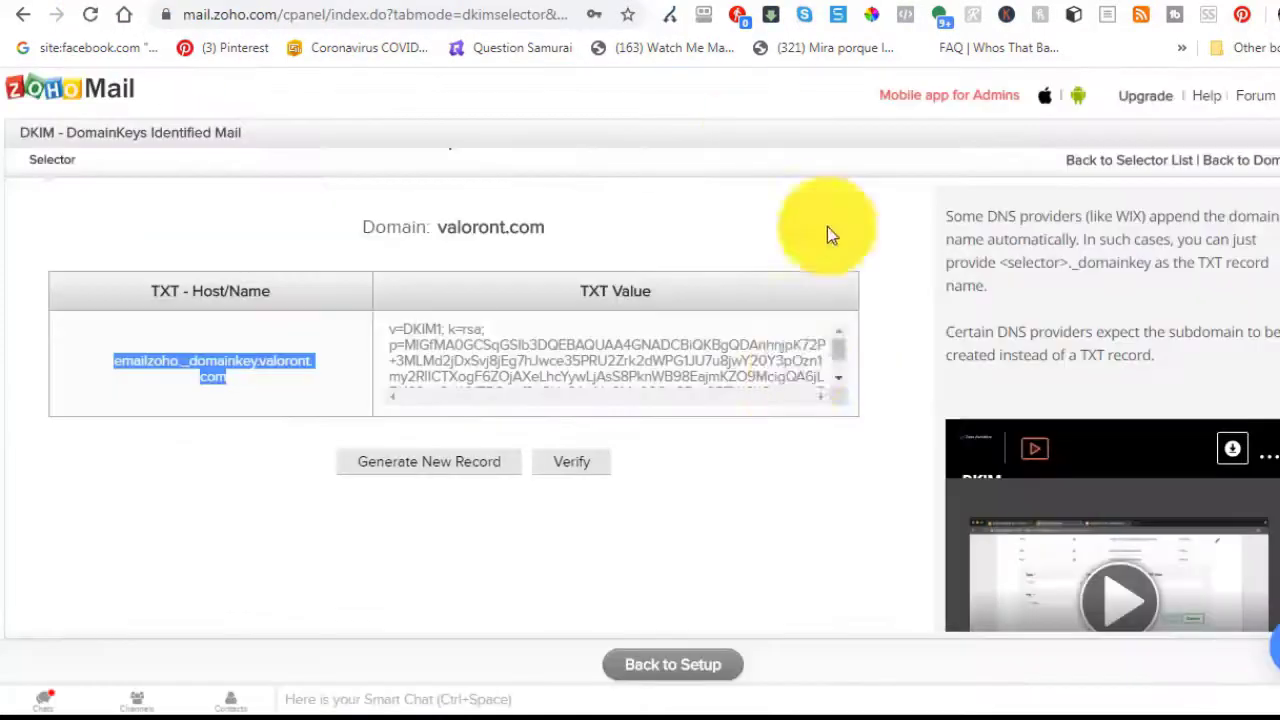
triple_click(523, 380)
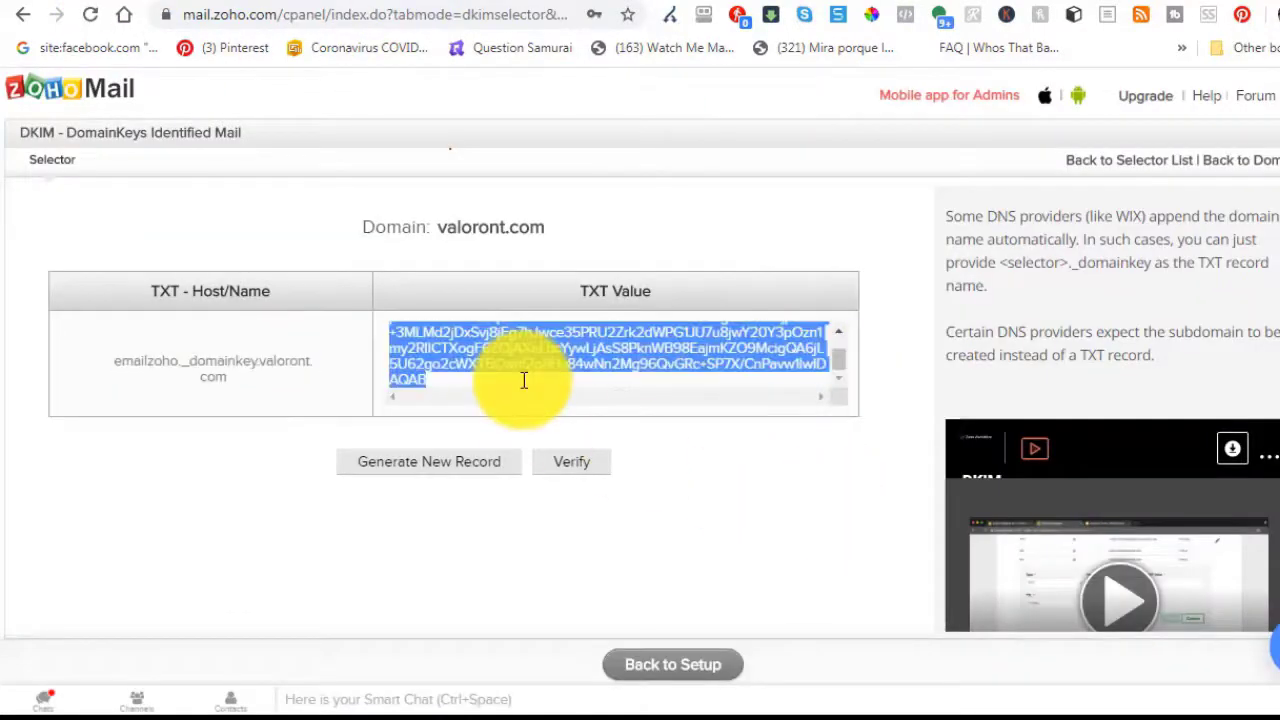
key("ctrl+c")
left_click(390, 2)
left_click(509, 449)
key("ctrl+v")
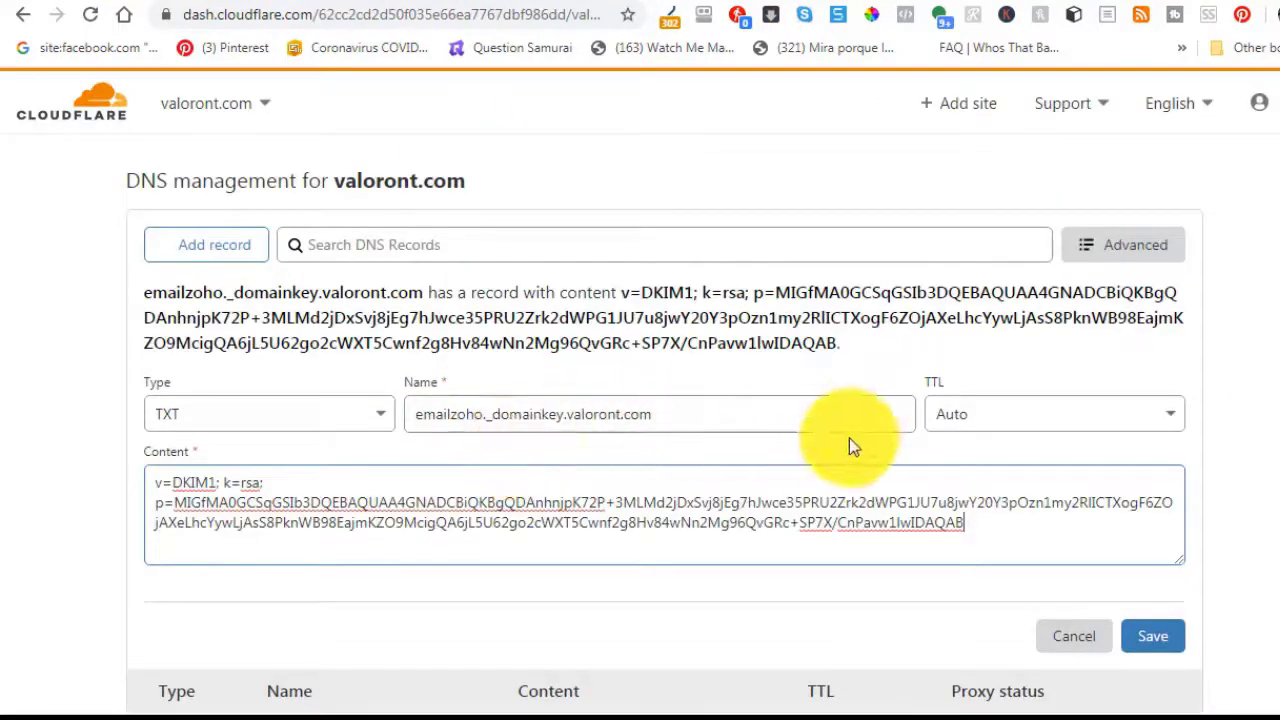
left_click(1145, 632)
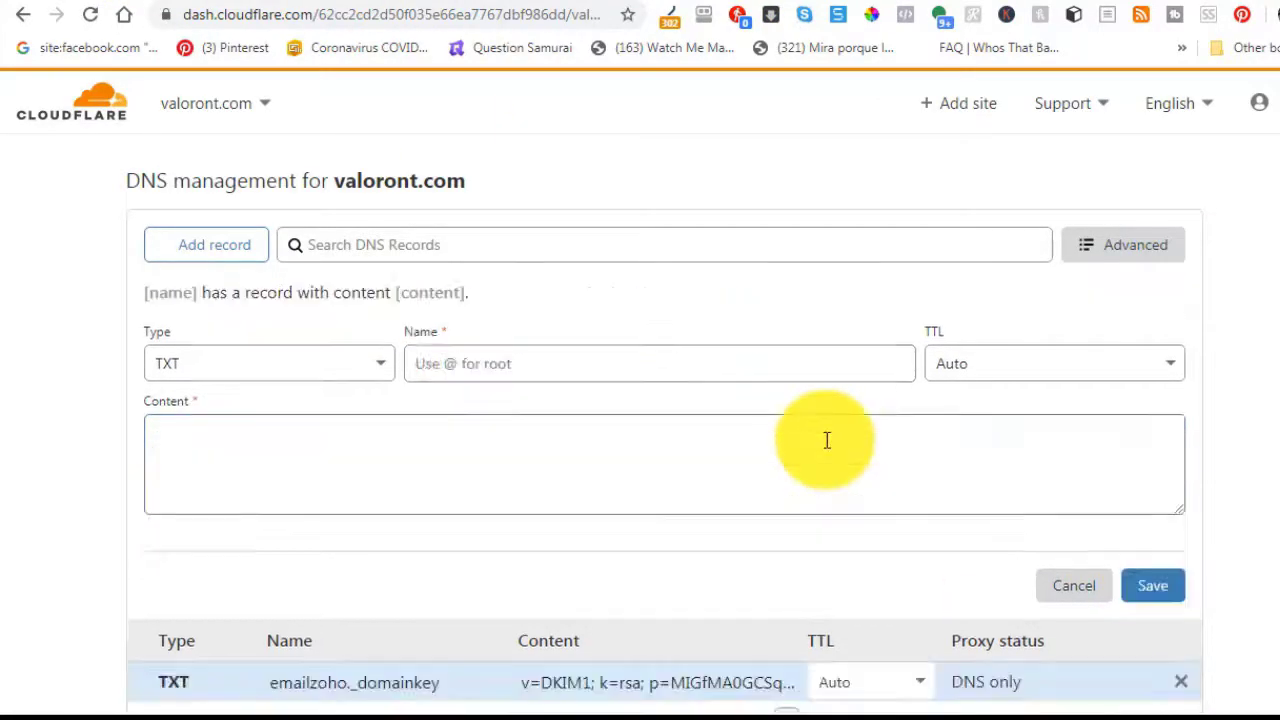
scroll(827, 440, "down", 3)
- Verify the newly added DKIM record in Zoho Mail
key("ctrl+shift+Tab")
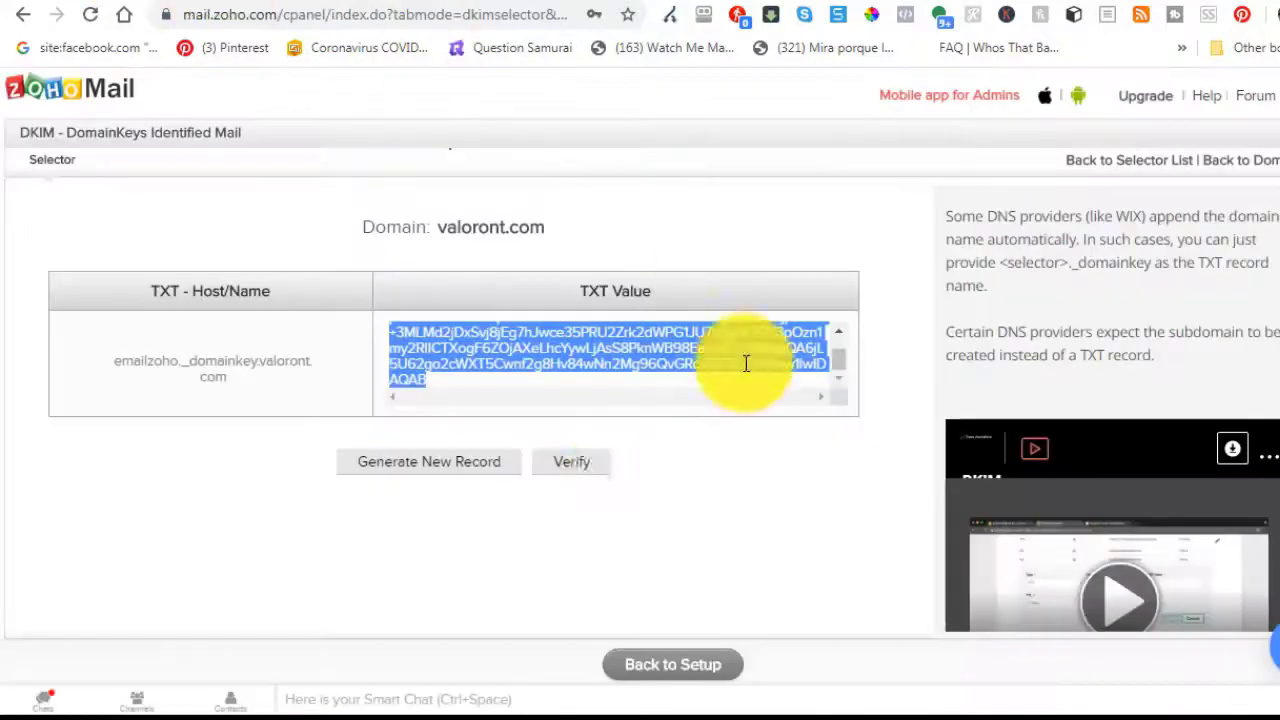
left_click(740, 363)
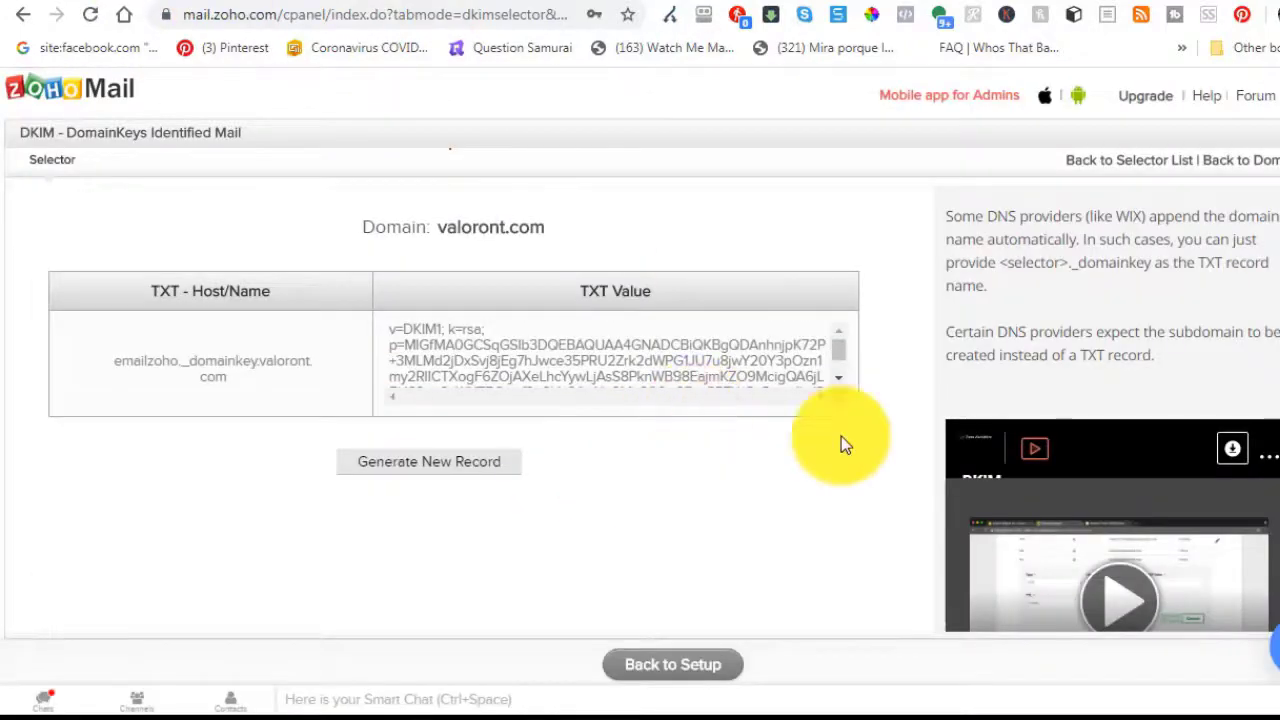
scroll(1186, 451, "down", 2)
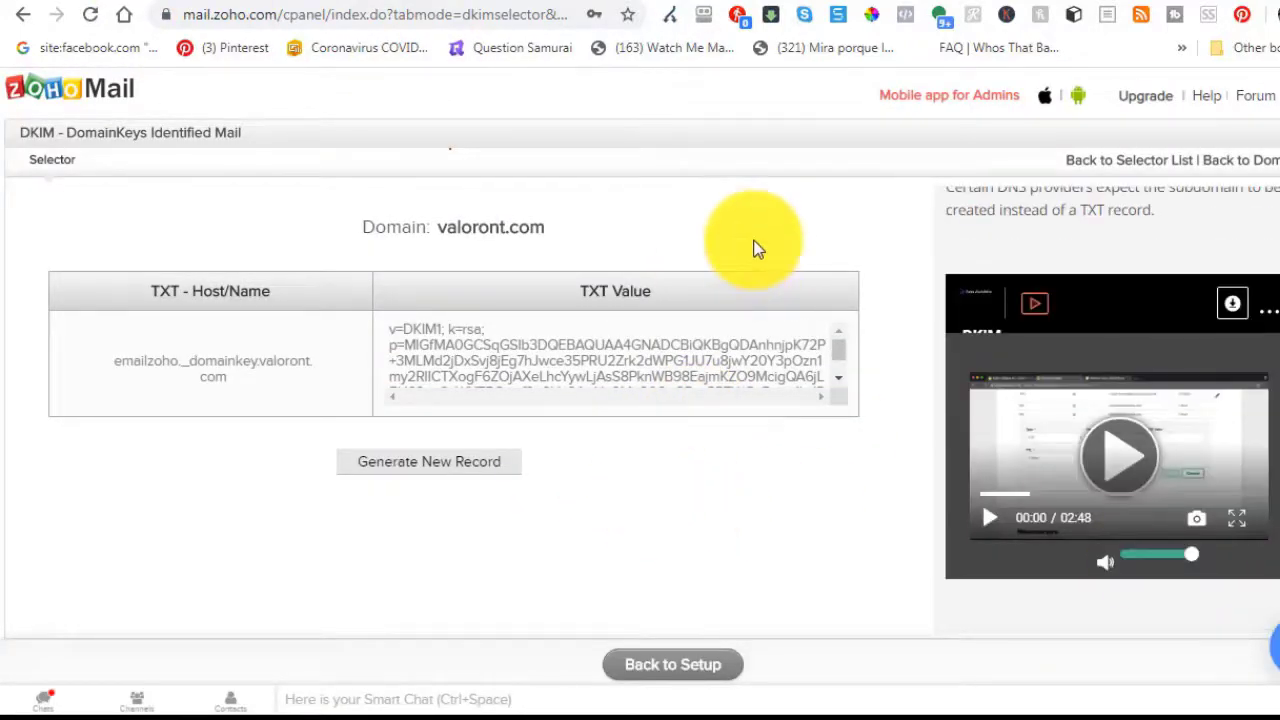
scroll(1028, 266, "up", 4)
scroll(990, 240, "down", 8)
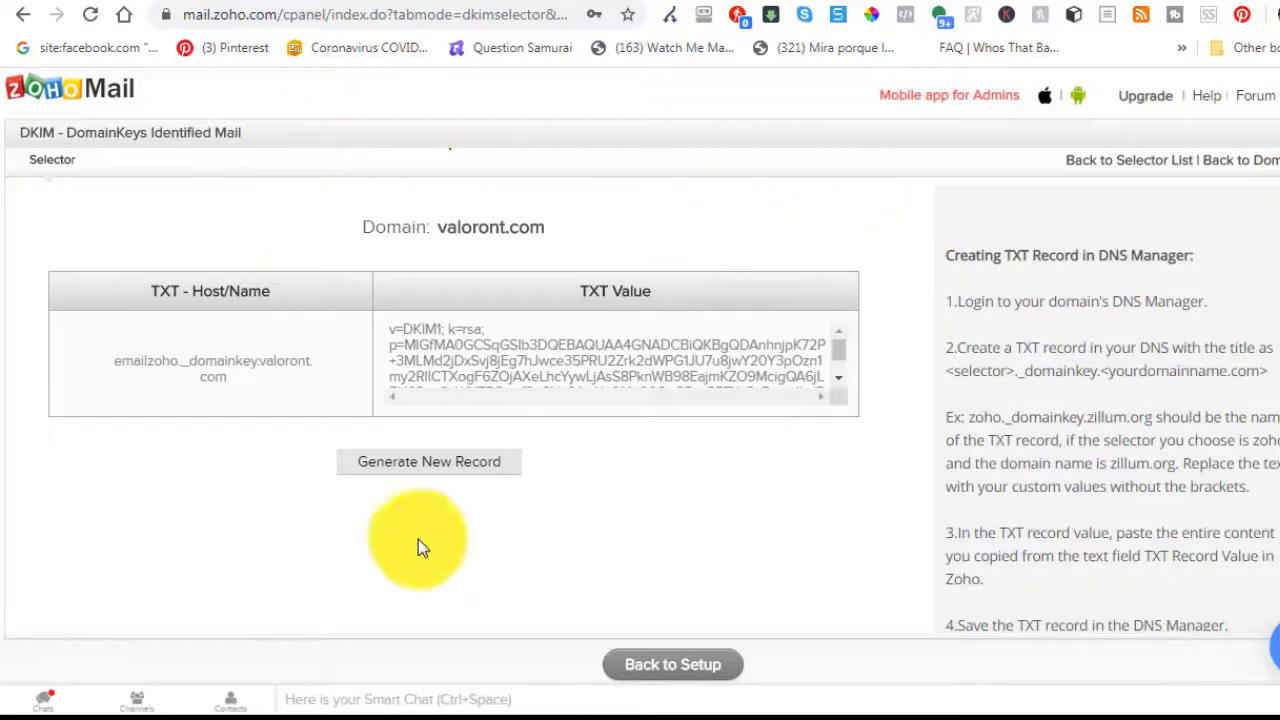
- Skip Email Migration and Mobile Access, then go to Zoho Workplace and choose I'll do it later
left_click(680, 664)
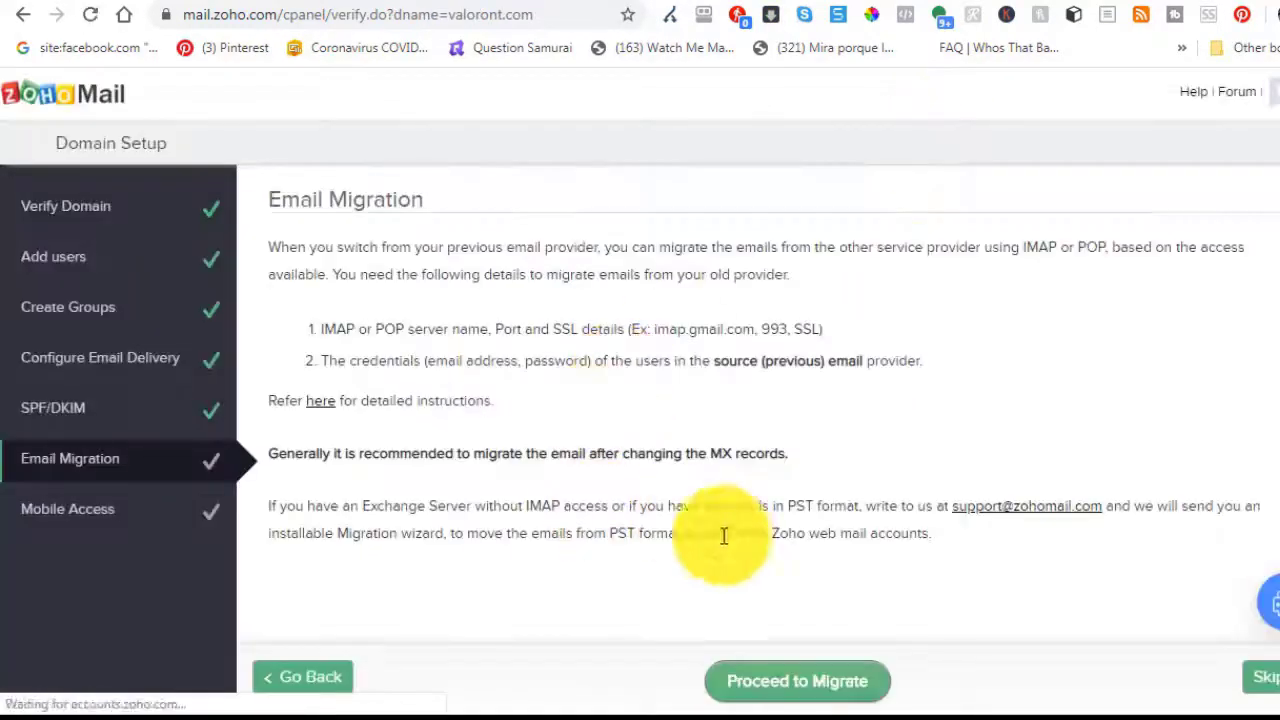
left_click(1265, 677)
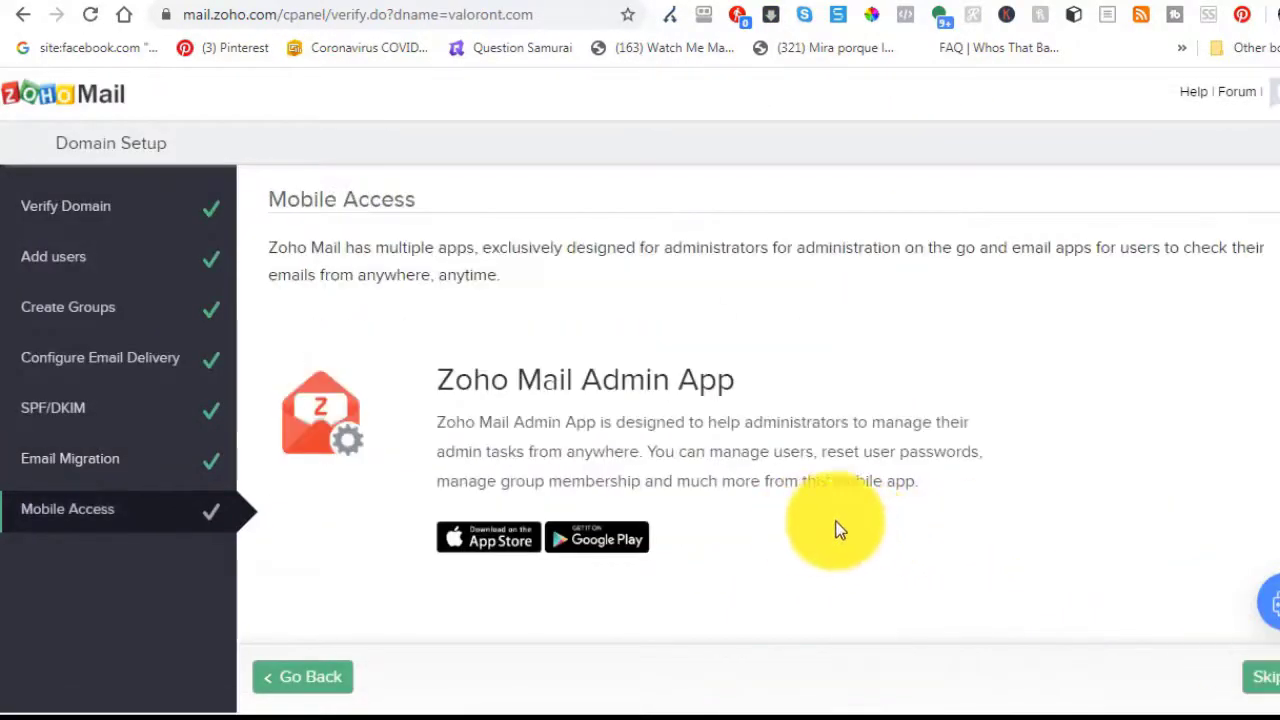
left_click(1262, 670)
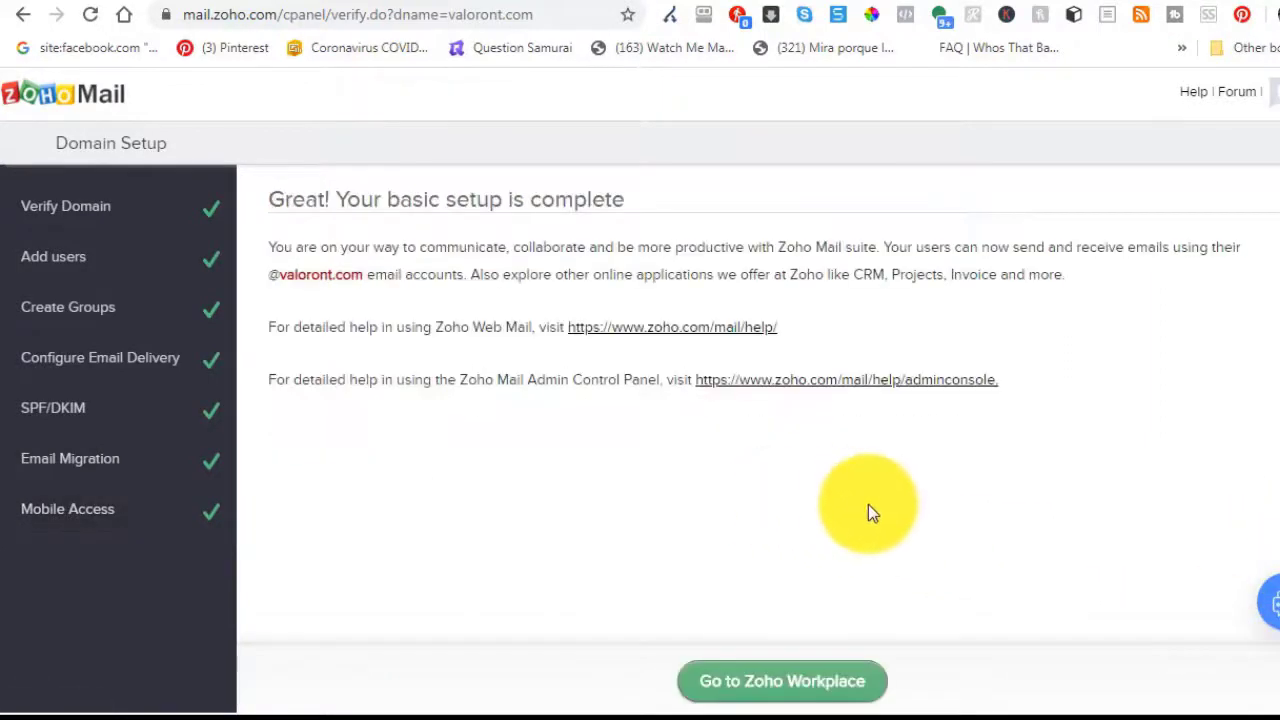
left_click(822, 688)
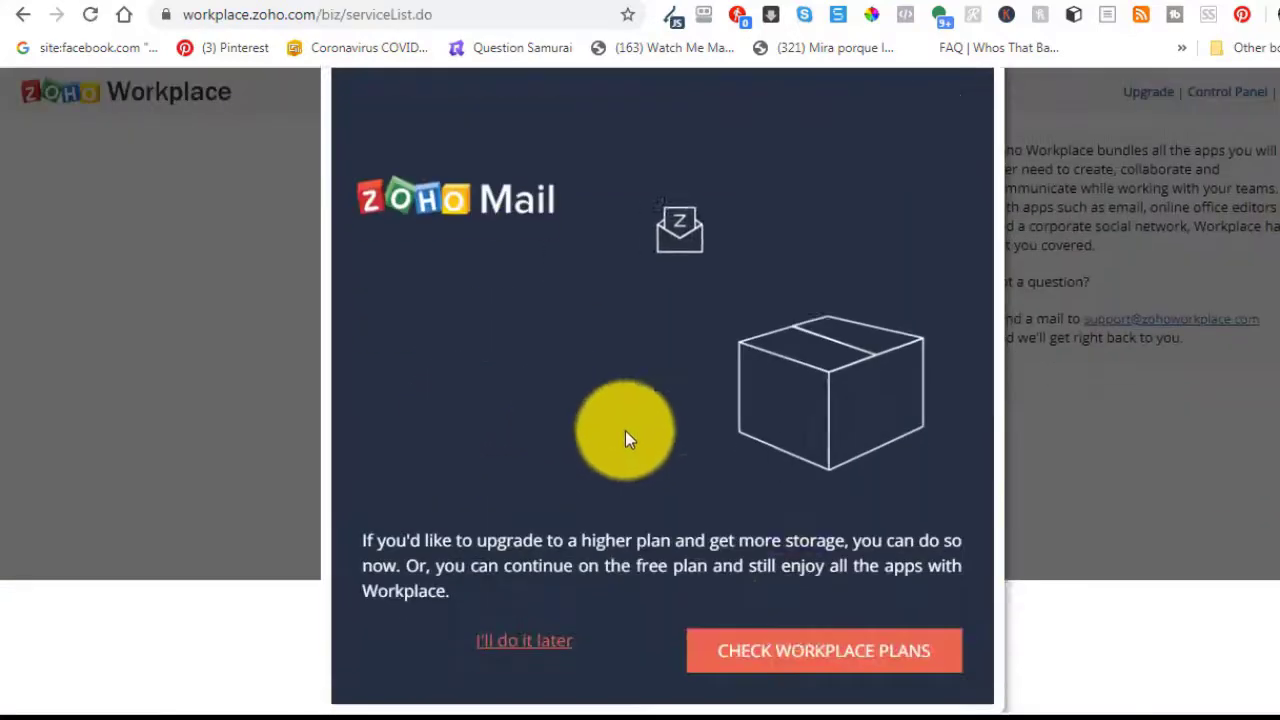
left_click(568, 642)
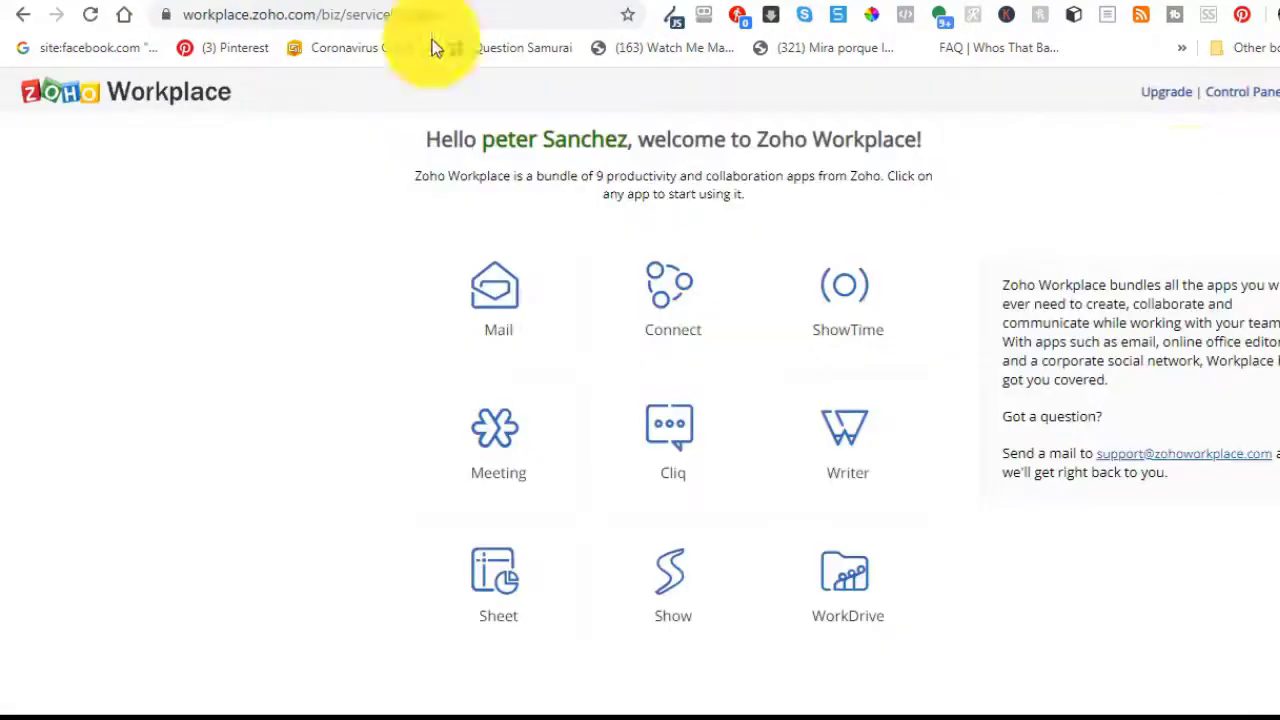
- In the Control Panel, check valoront.com's SPF and DKIM status, then open Mail Accounts
left_click(1245, 92)
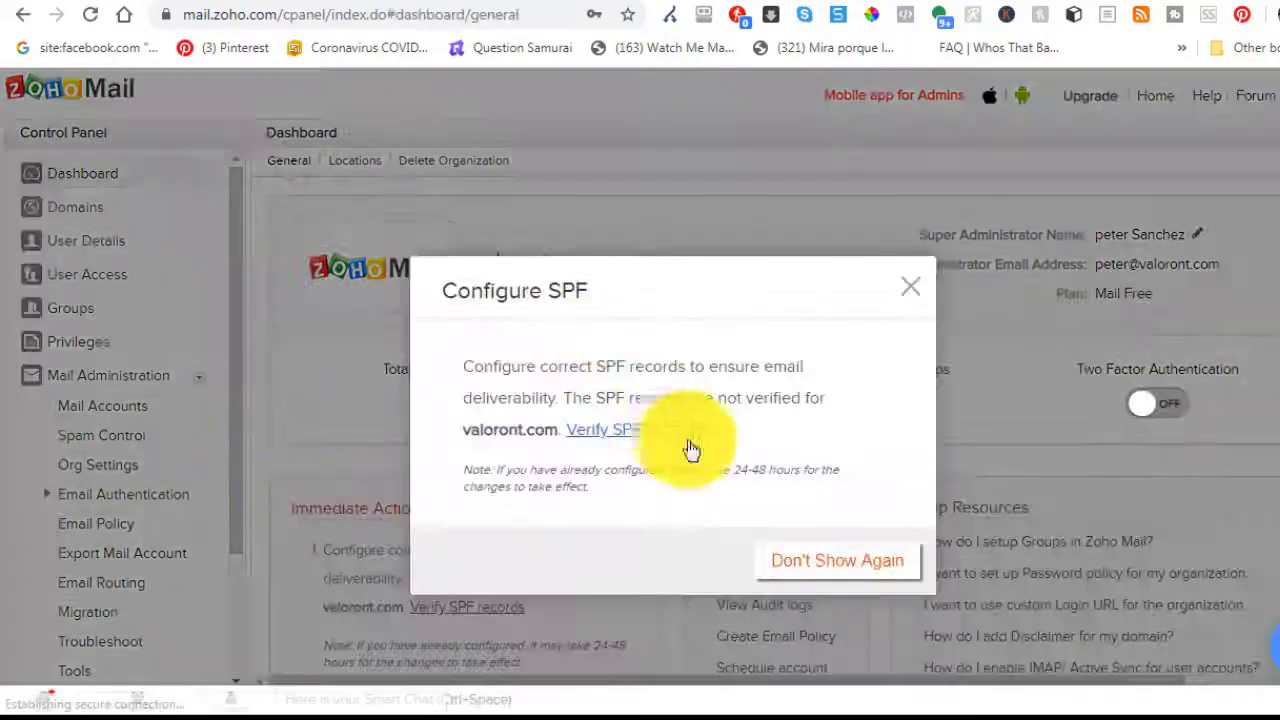
left_click(651, 432)
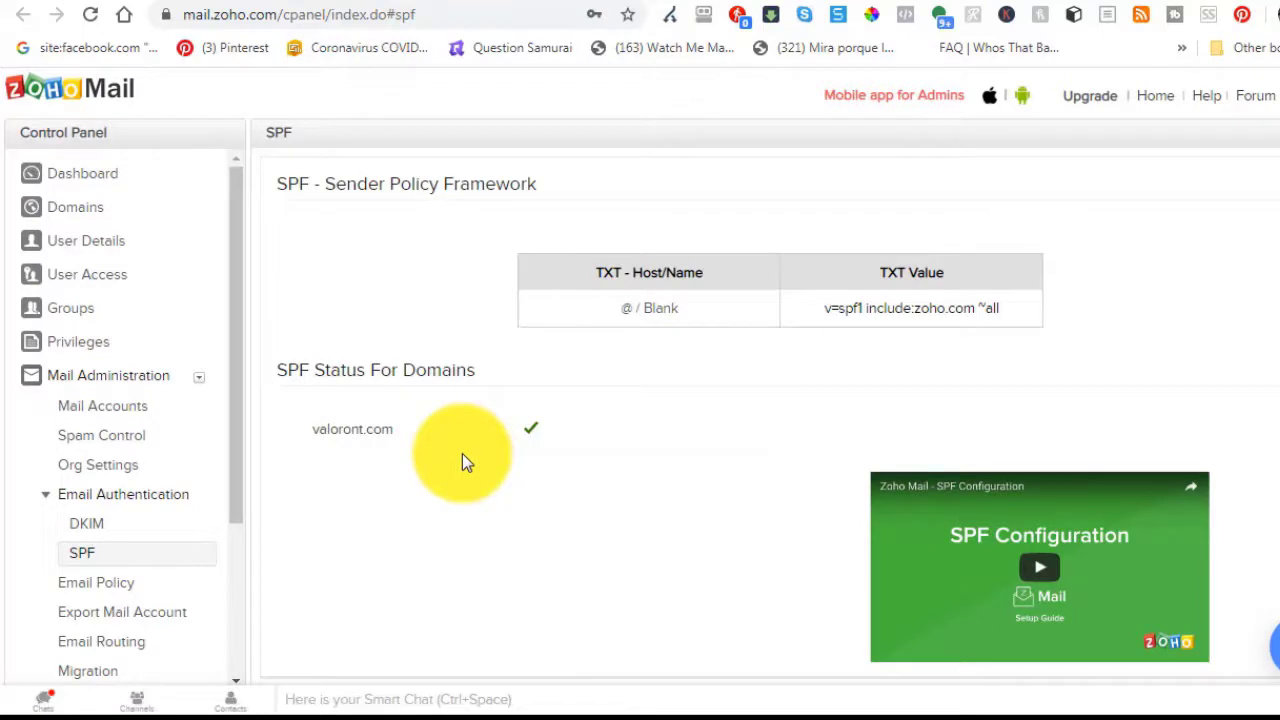
scroll(828, 515, "down", 1)
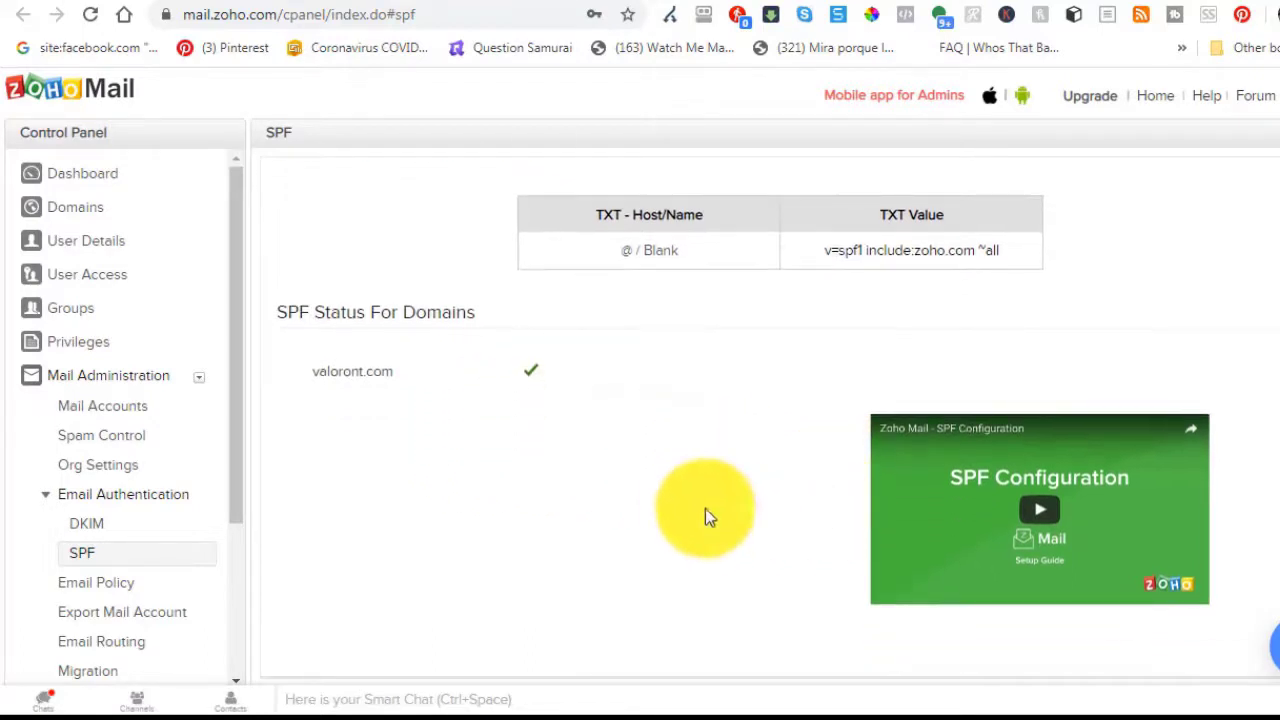
scroll(684, 502, "up", 1)
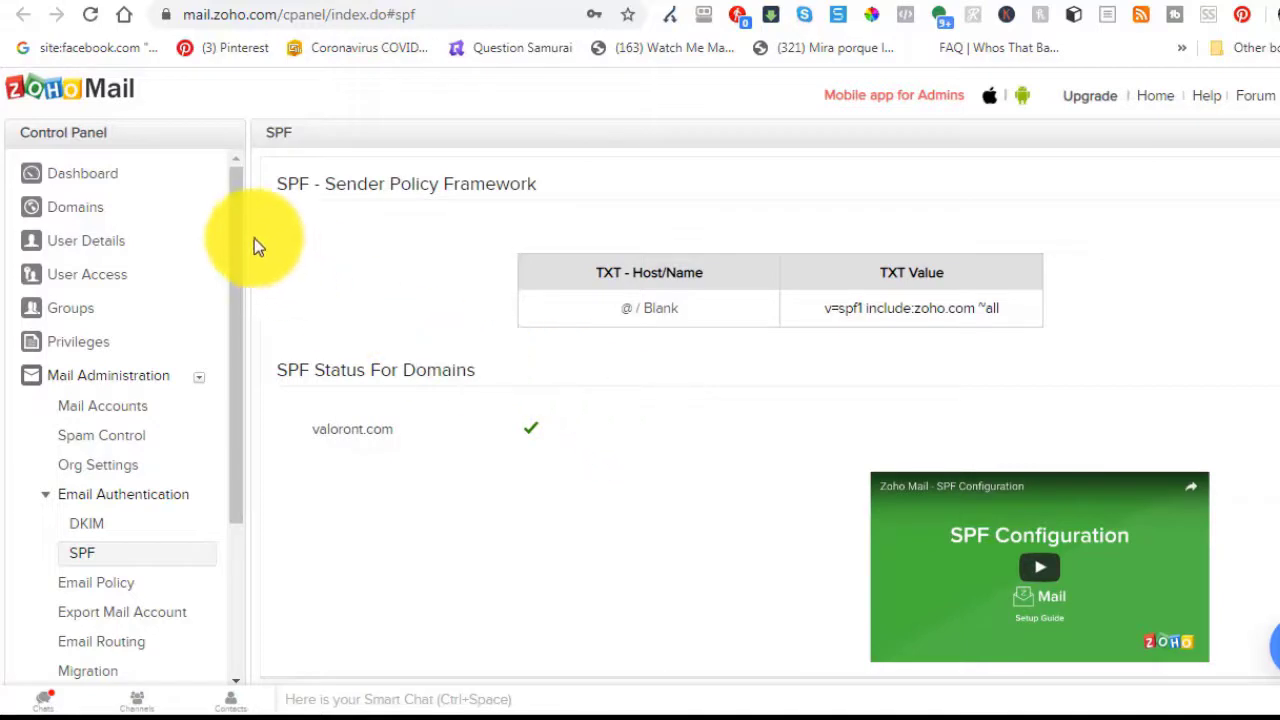
left_click(82, 523)
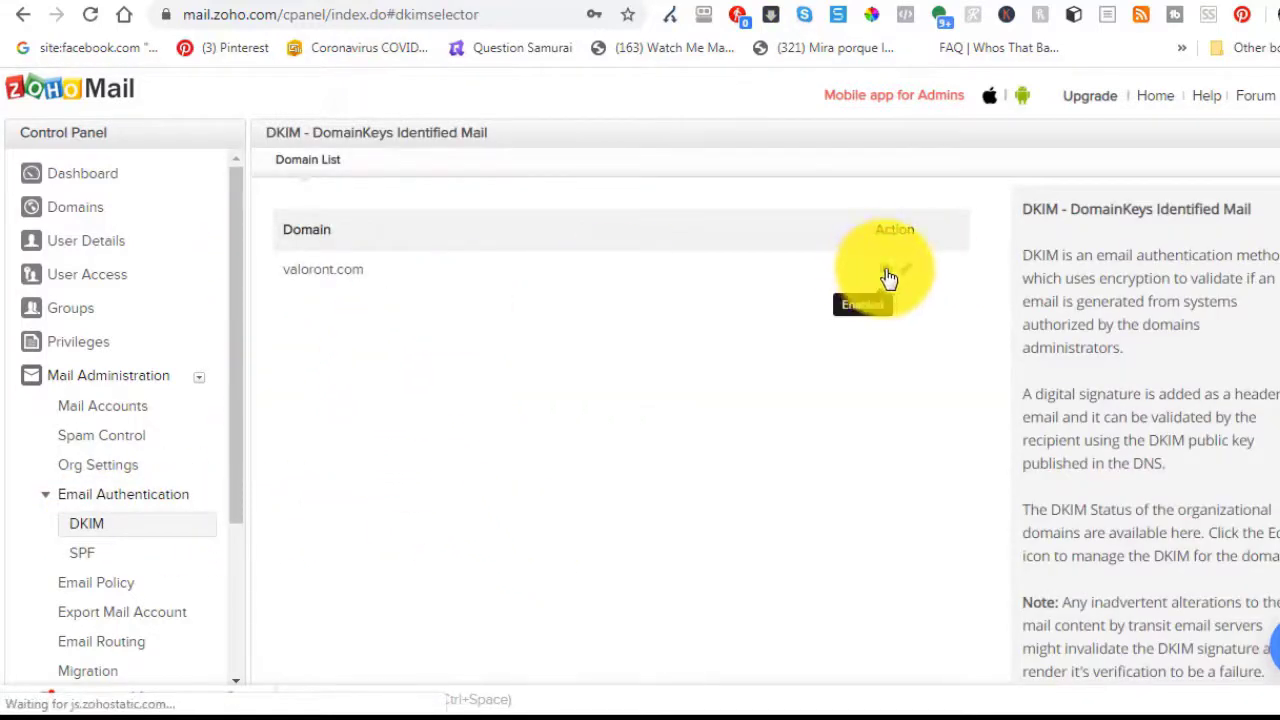
left_click(108, 564)
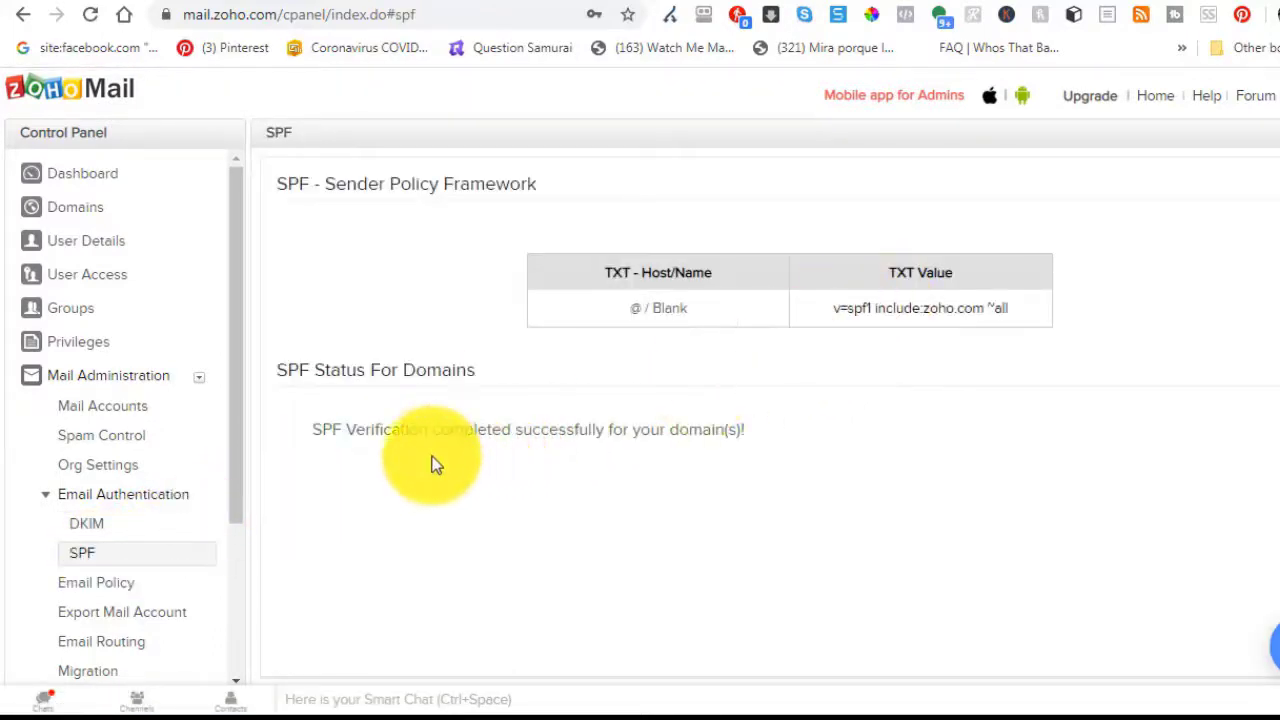
left_click(74, 405)
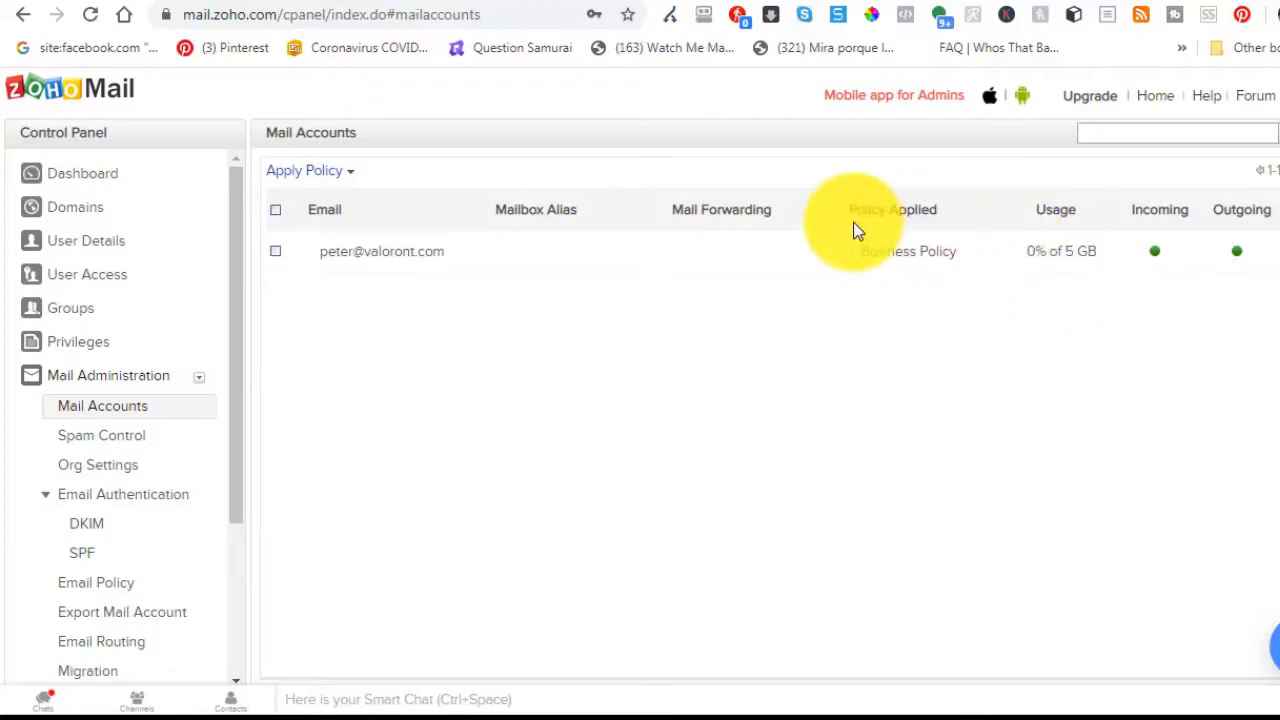
- Start a new user with first name Valoront and last name Customer Support
left_click(84, 243)
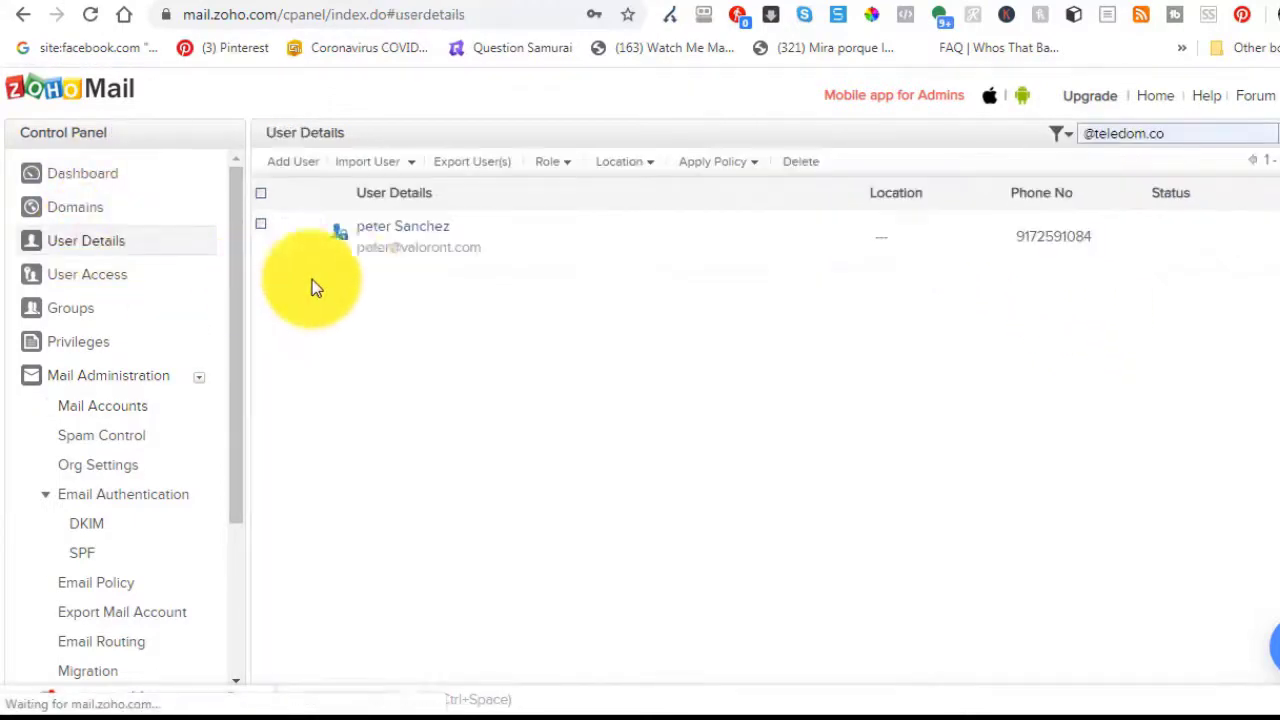
left_click(294, 163)
left_click(550, 321)
type("Cu")
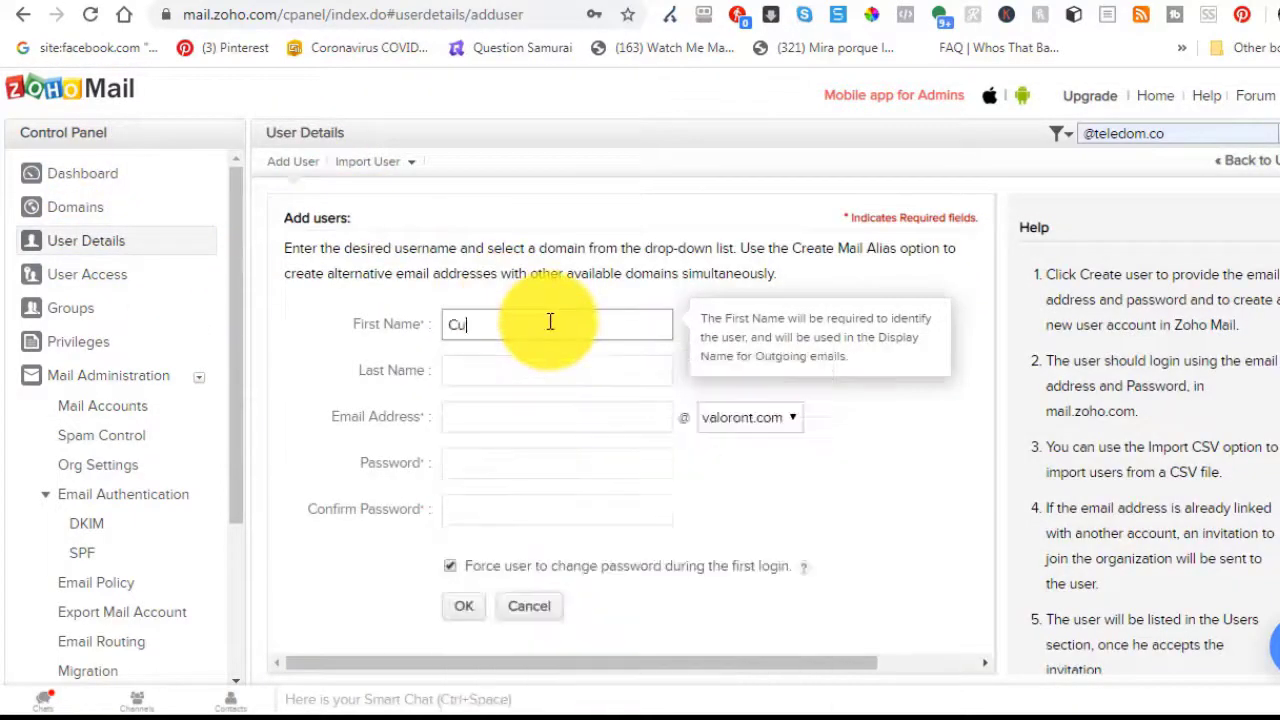
type("stomer")
key("Tab")
type("In")
double_click(439, 321)
key("BackSpace")
type("Valoront")
key("Tab")
type("Customer Support")
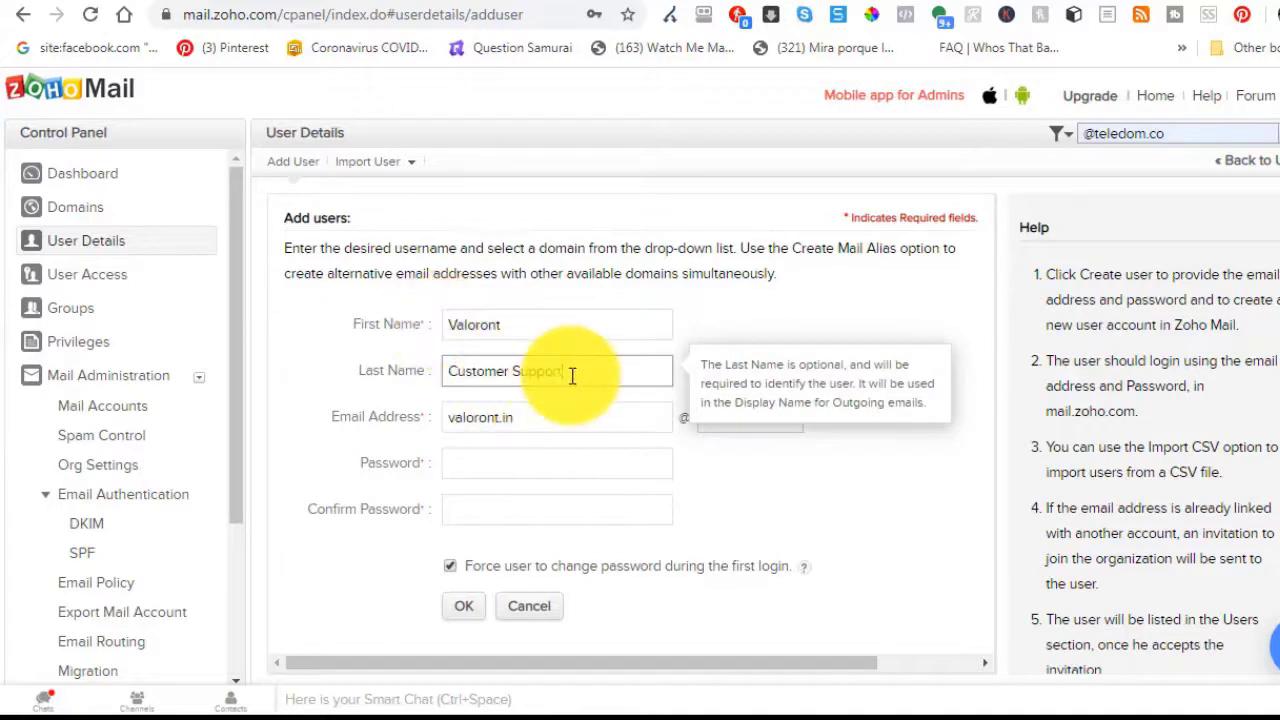
- Set the email name to contact, enter and confirm a password, and create the user
left_click_drag(510, 374, 390, 375)
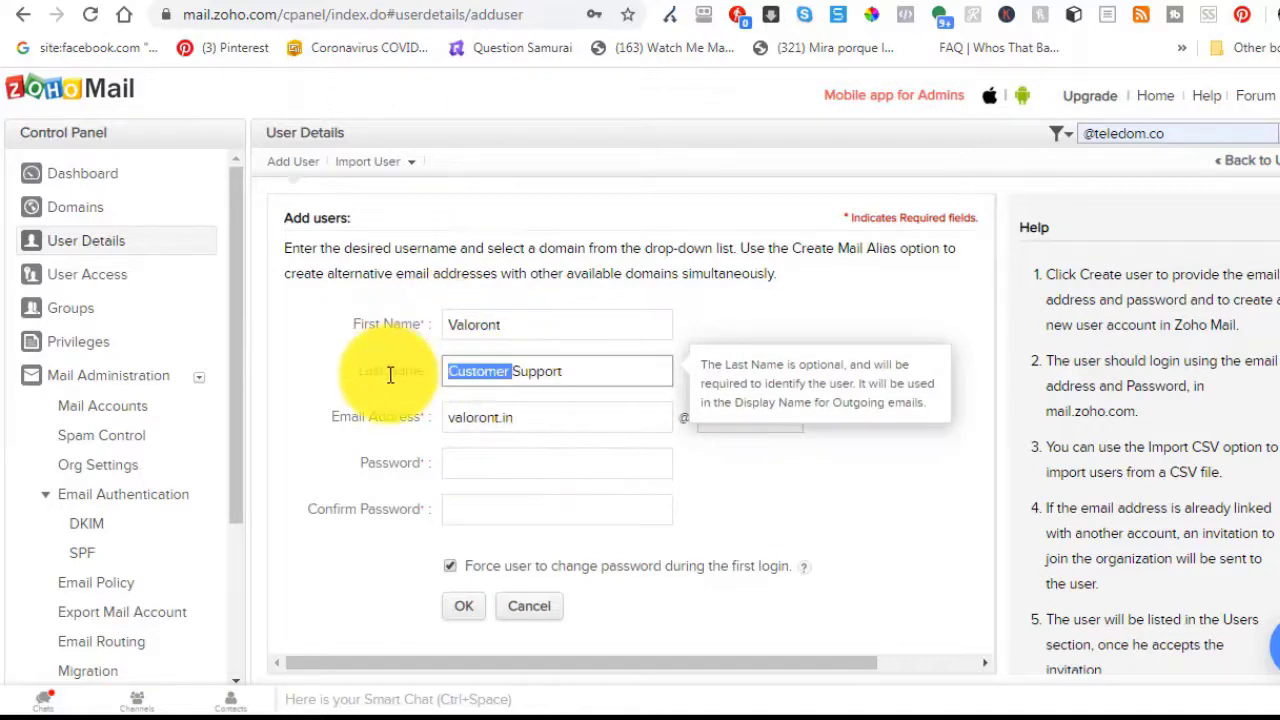
left_click(565, 417)
left_click_drag(600, 423, 403, 436)
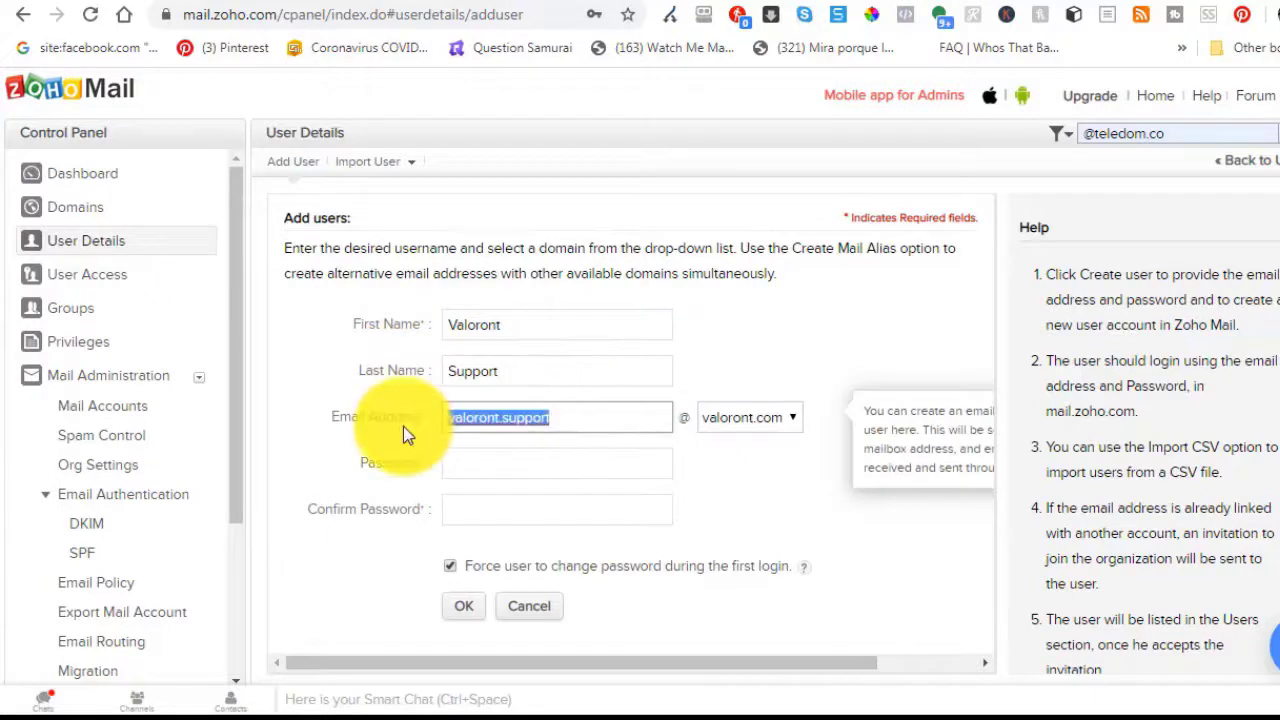
key("BackSpace")
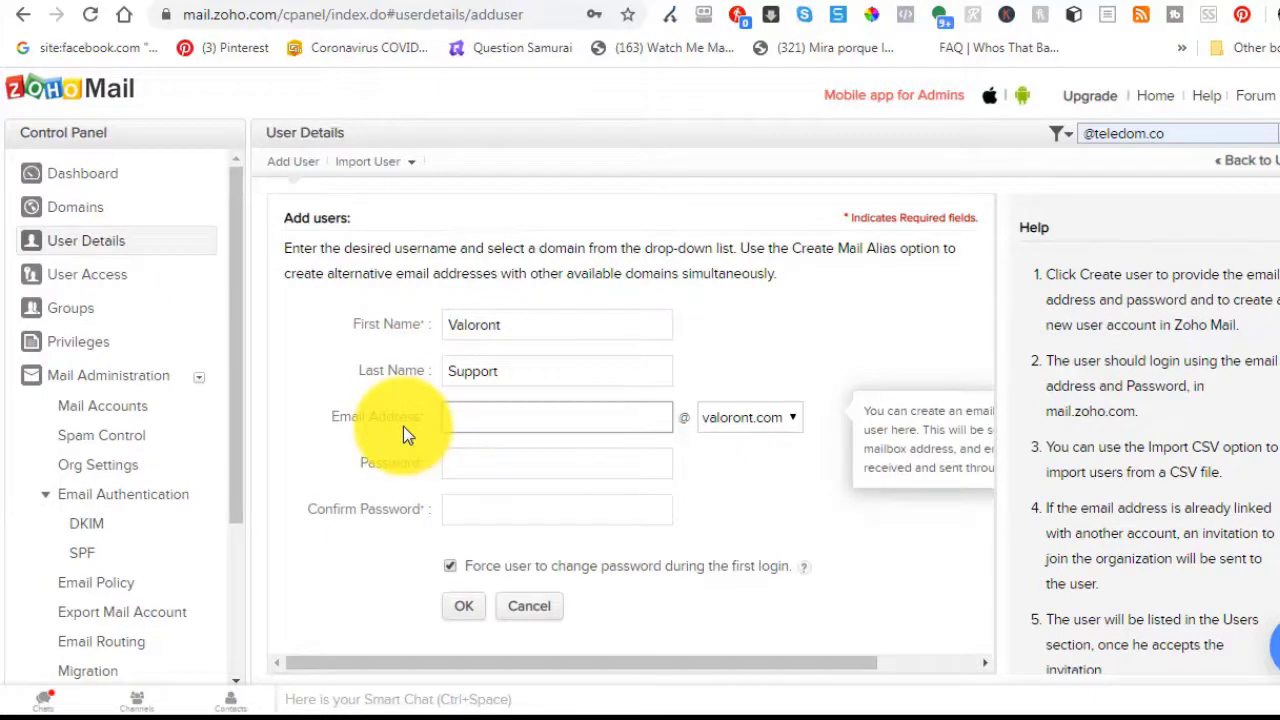
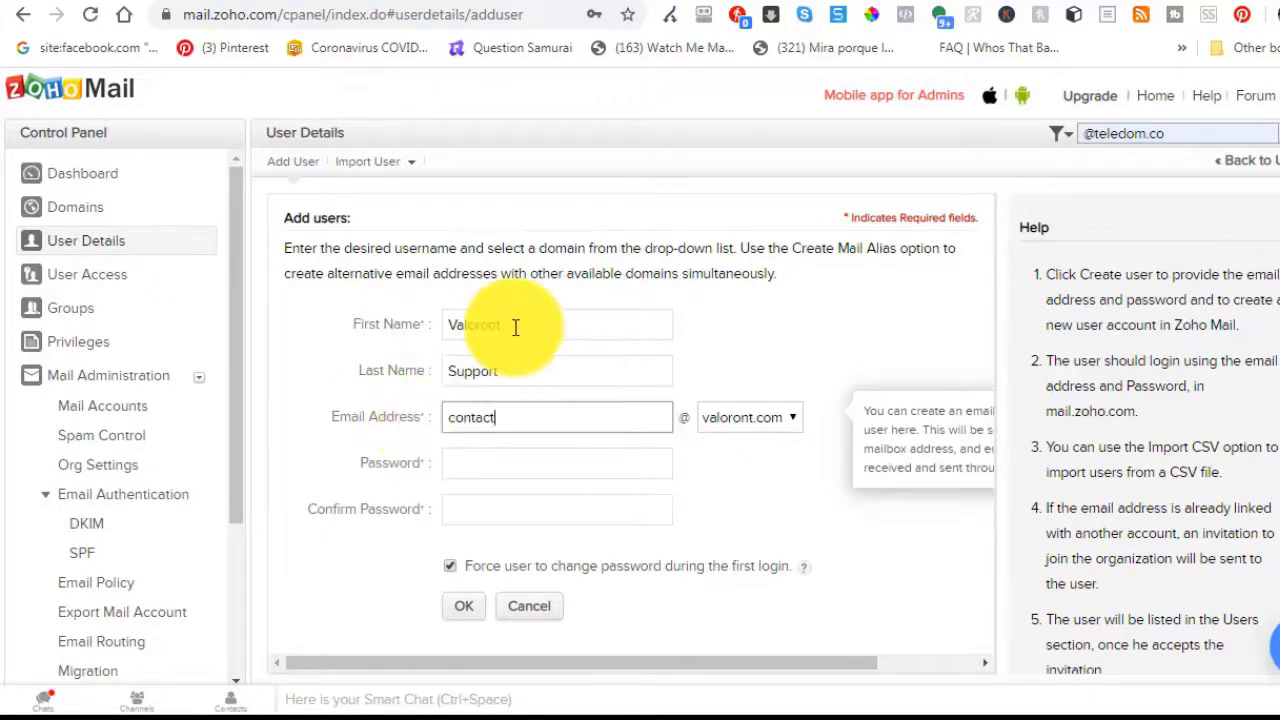
left_click(512, 462)
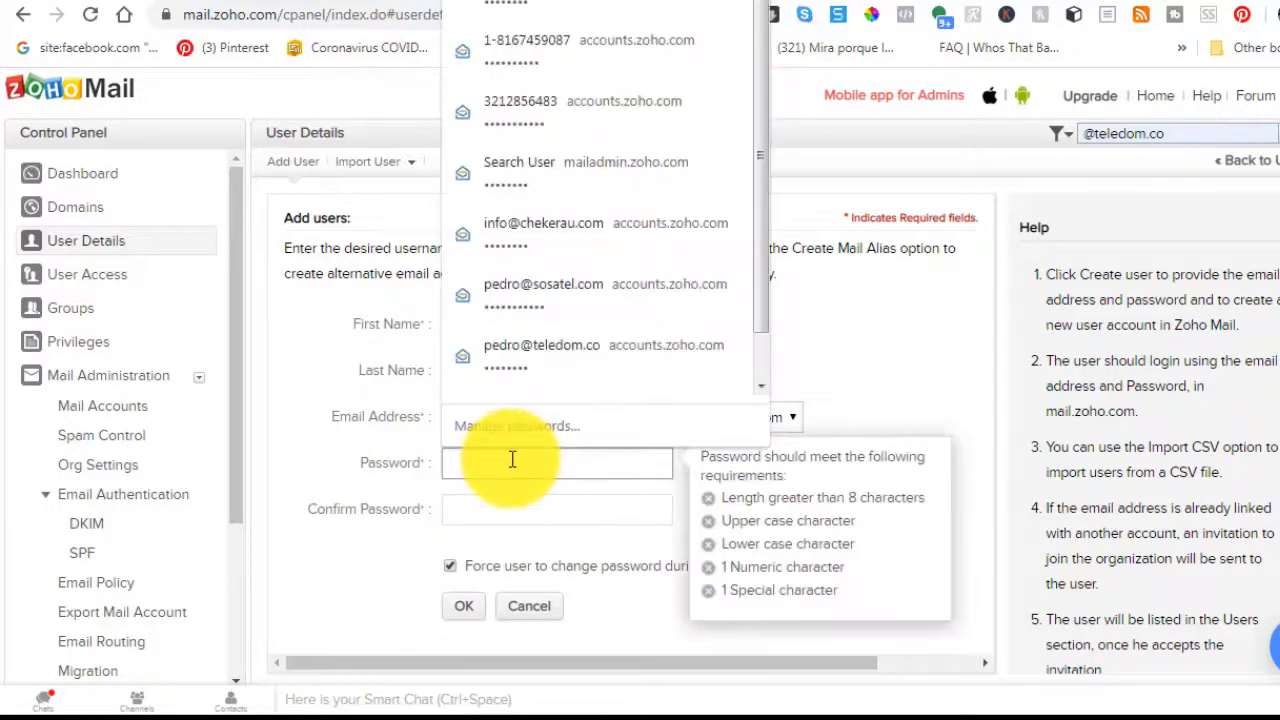
key("Tab")
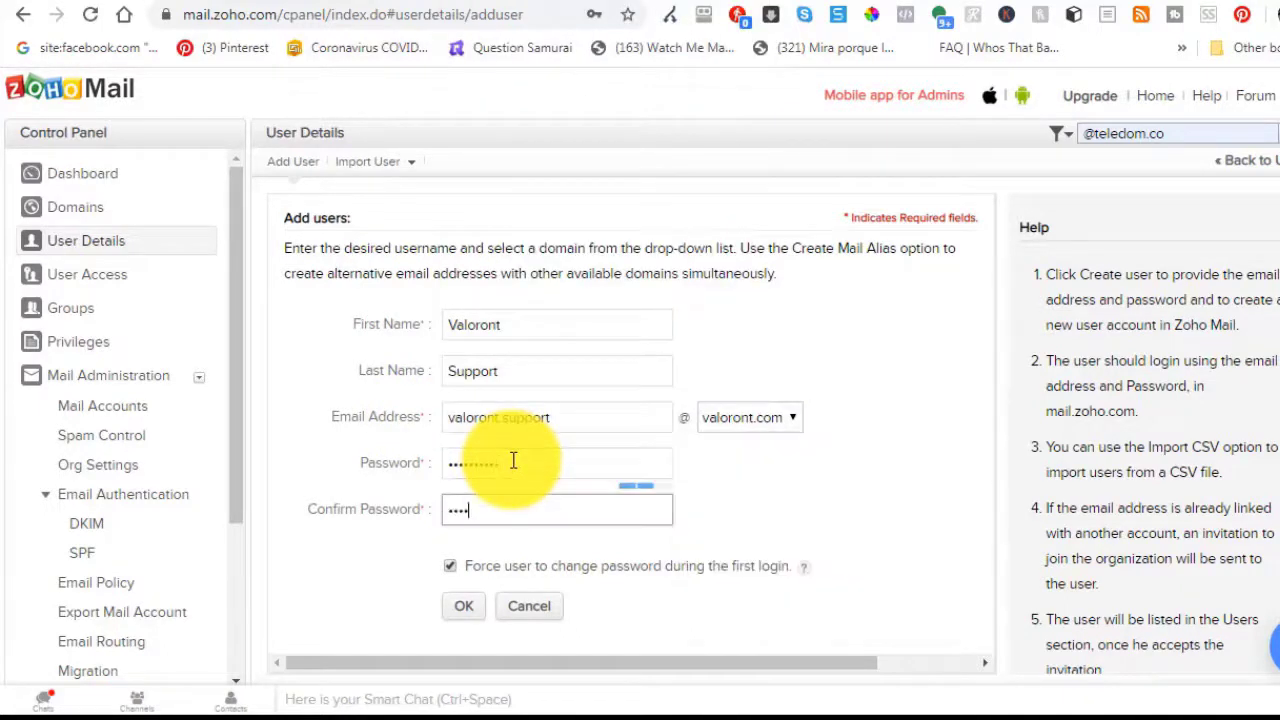
left_click(463, 606)
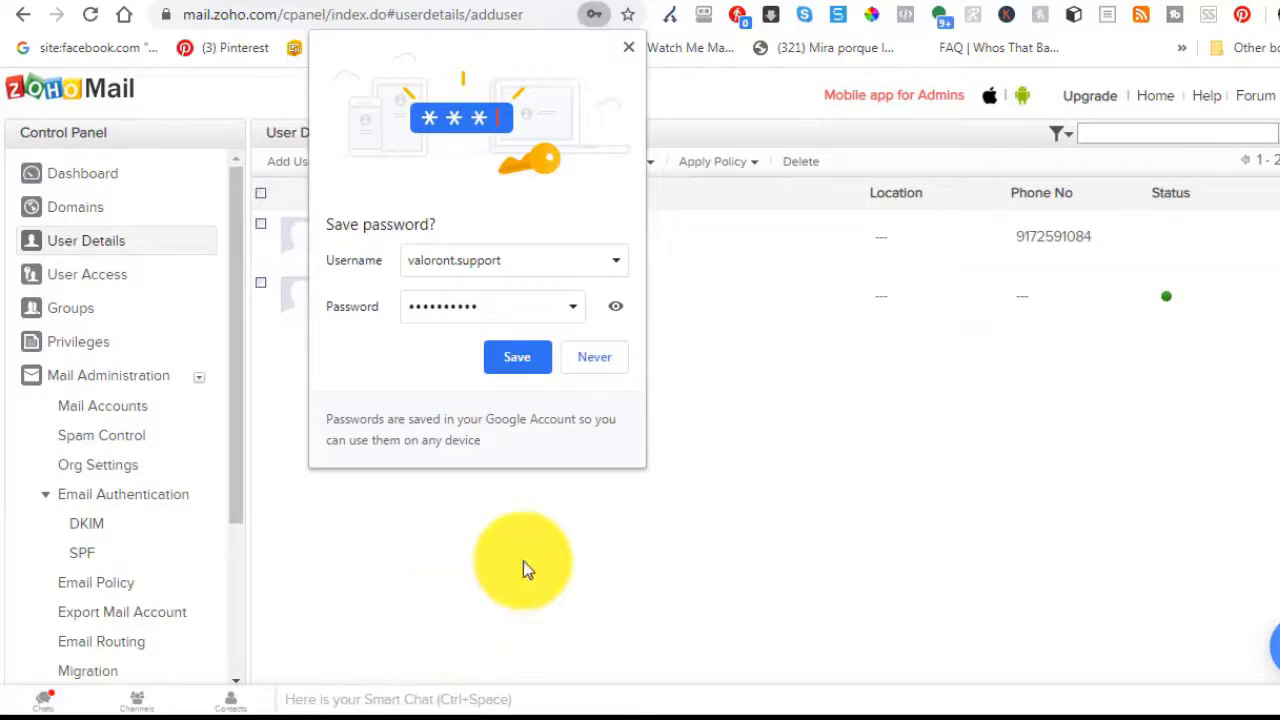
left_click(628, 48)
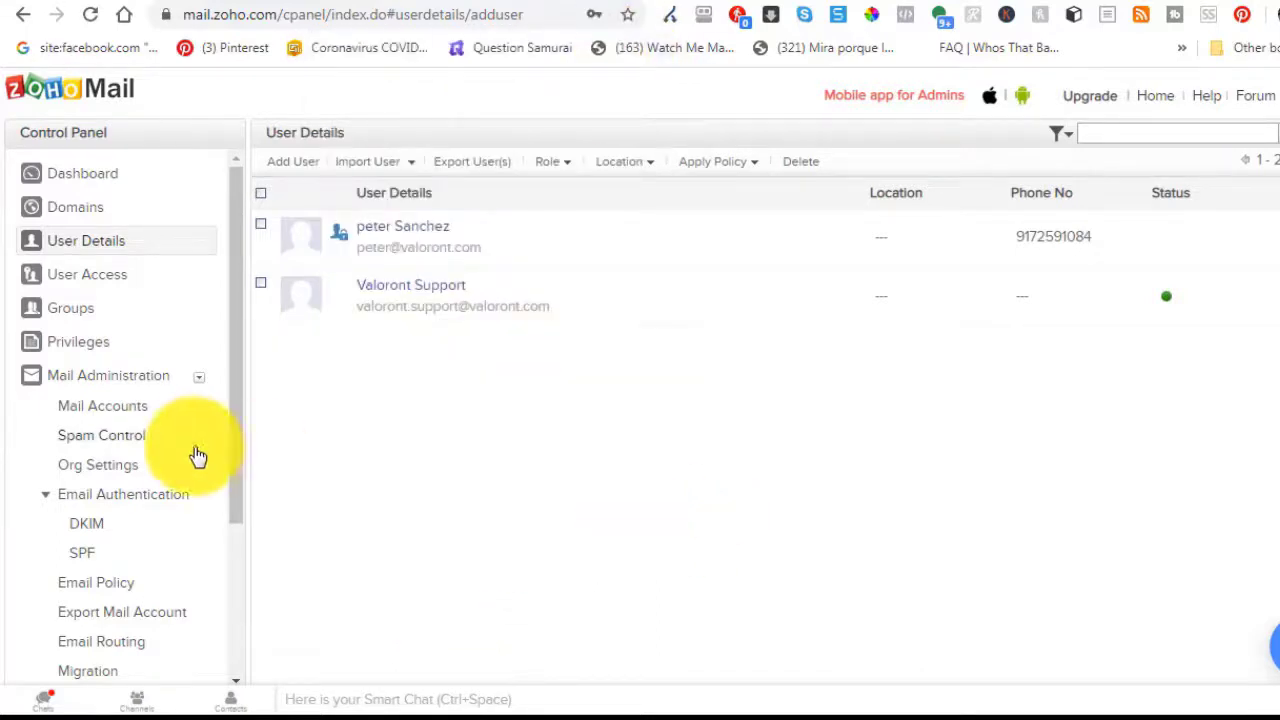
- In a private window, search 'zoho mail login' and try signing in with the contact address
left_click(87, 274)
left_click(1270, 14)
left_click(1171, 91)
type("zoho mail login")
key("Return")
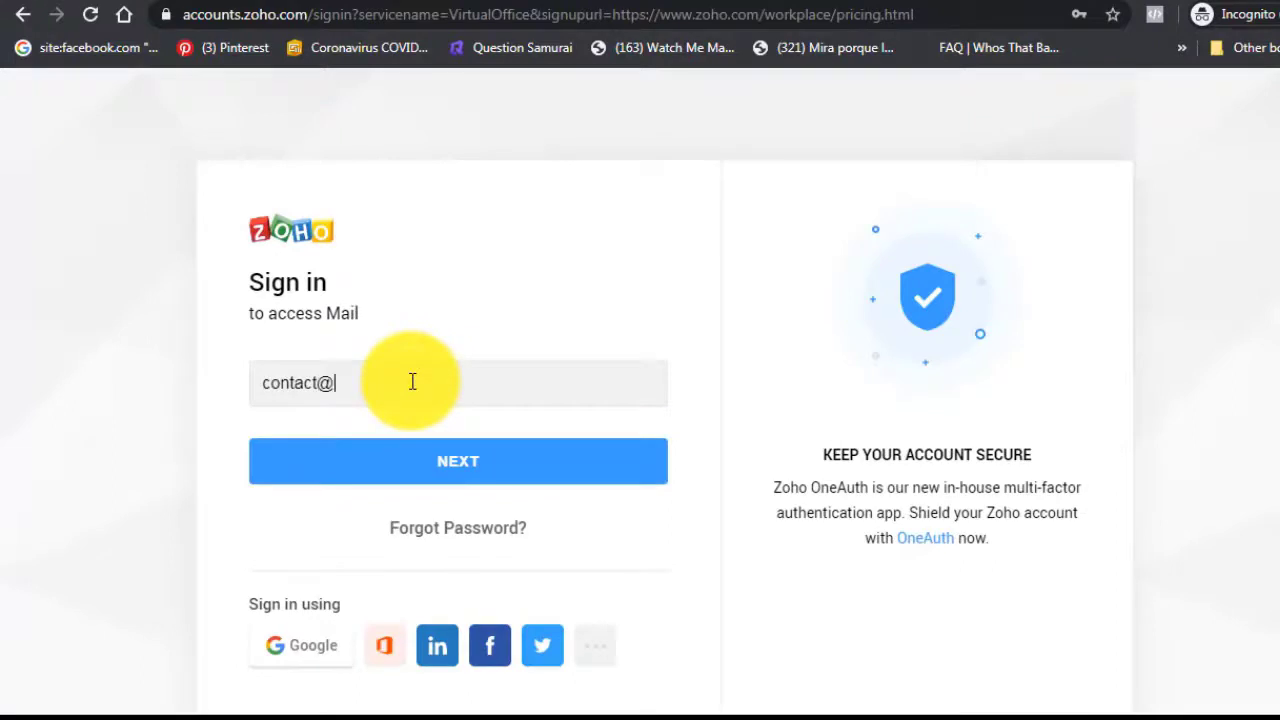
type("loto")
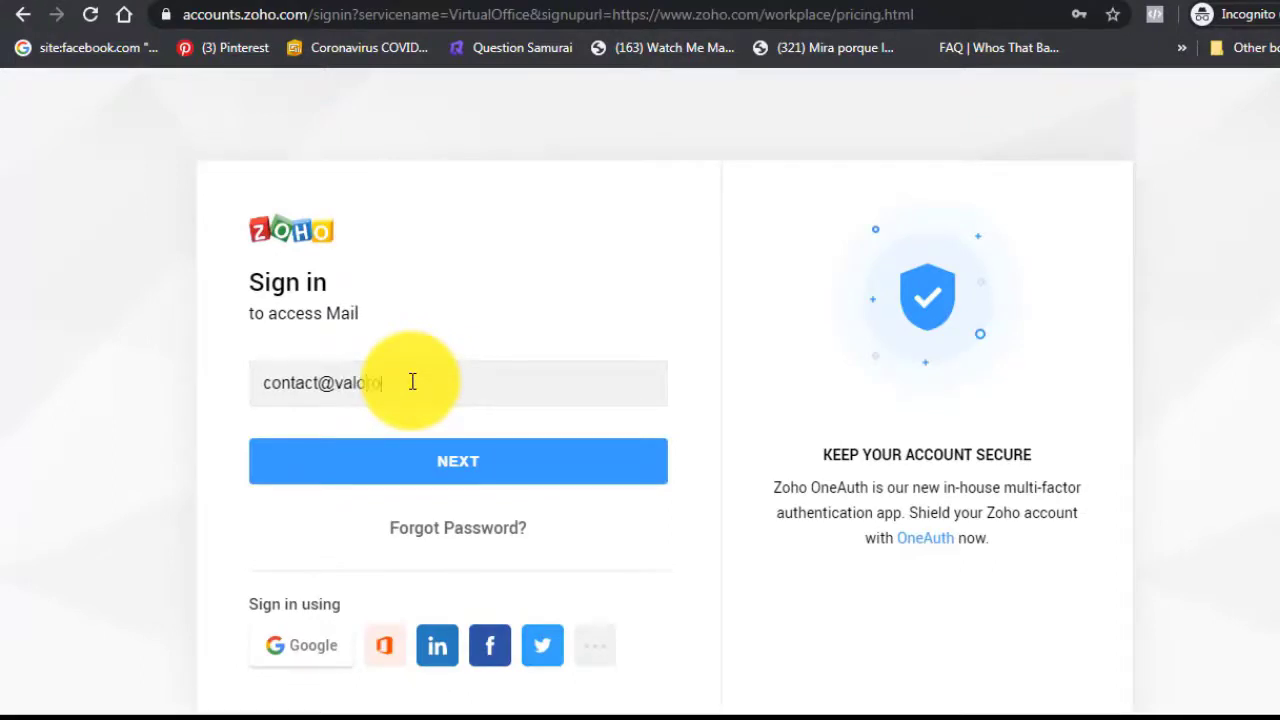
type("nt.com")
left_click(468, 470)
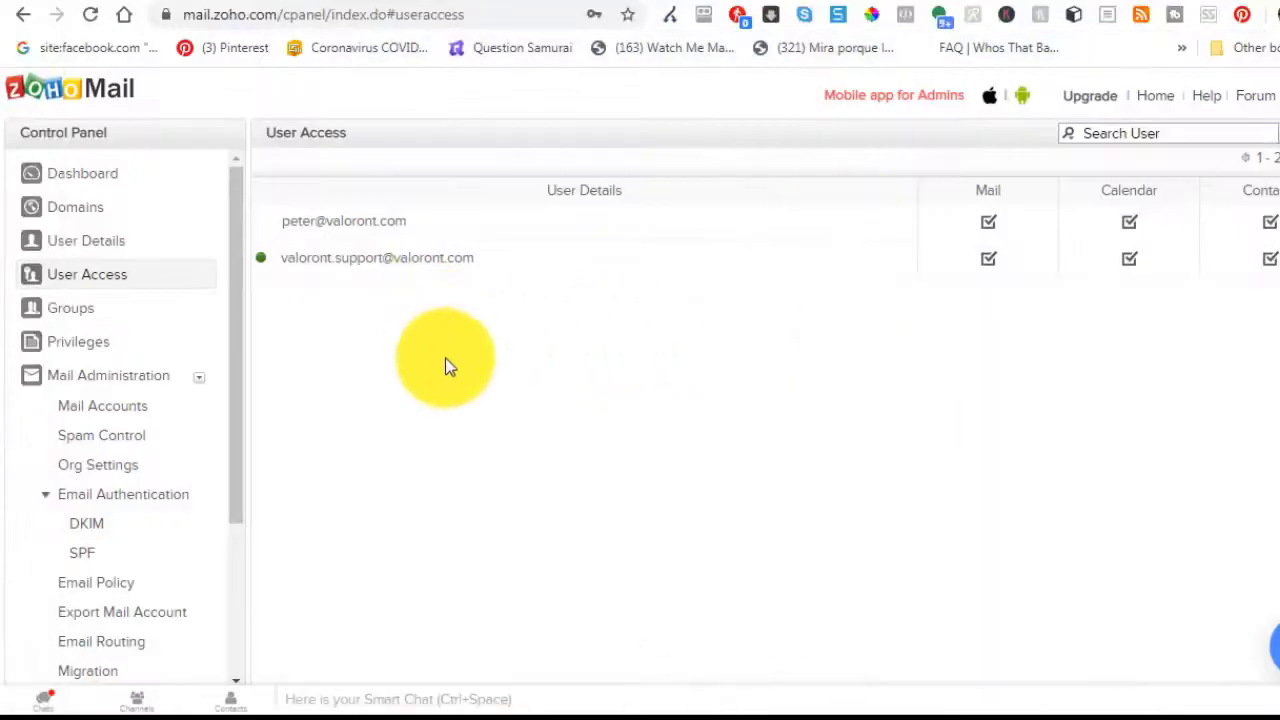
left_click(92, 250)
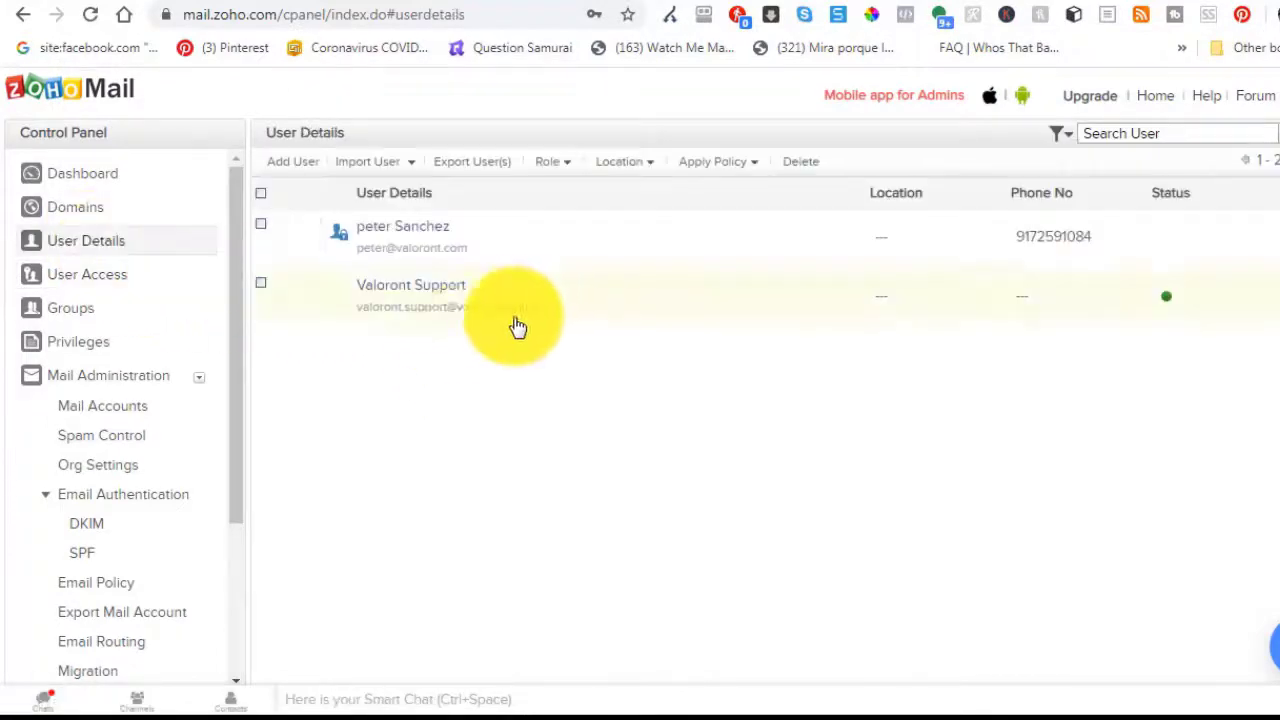
left_click(408, 305)
left_click(330, 443)
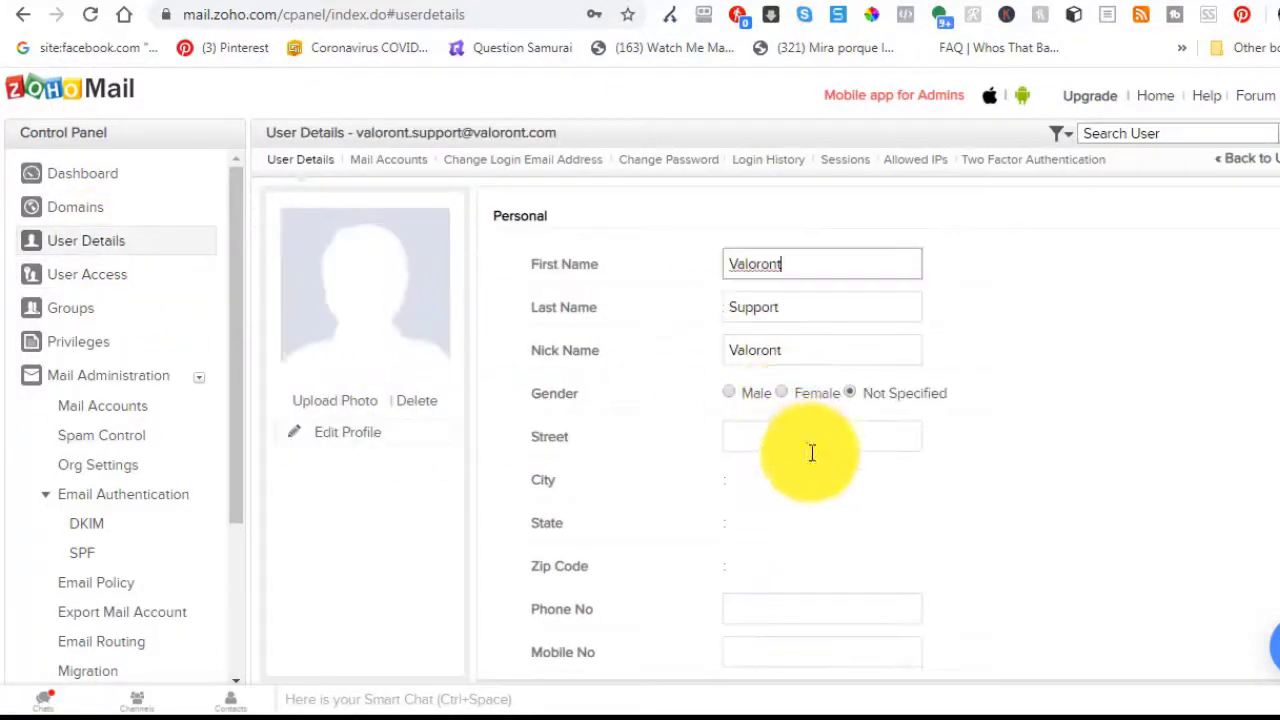
scroll(960, 400, "down", 2)
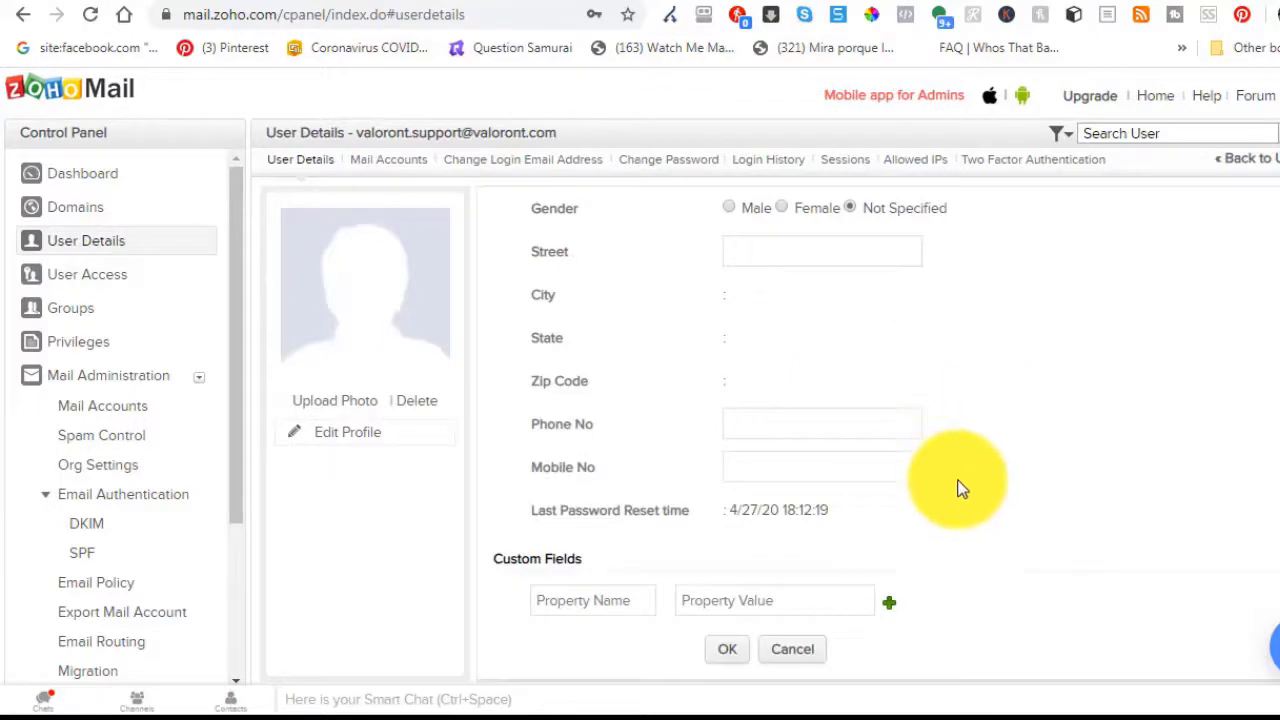
left_click(76, 248)
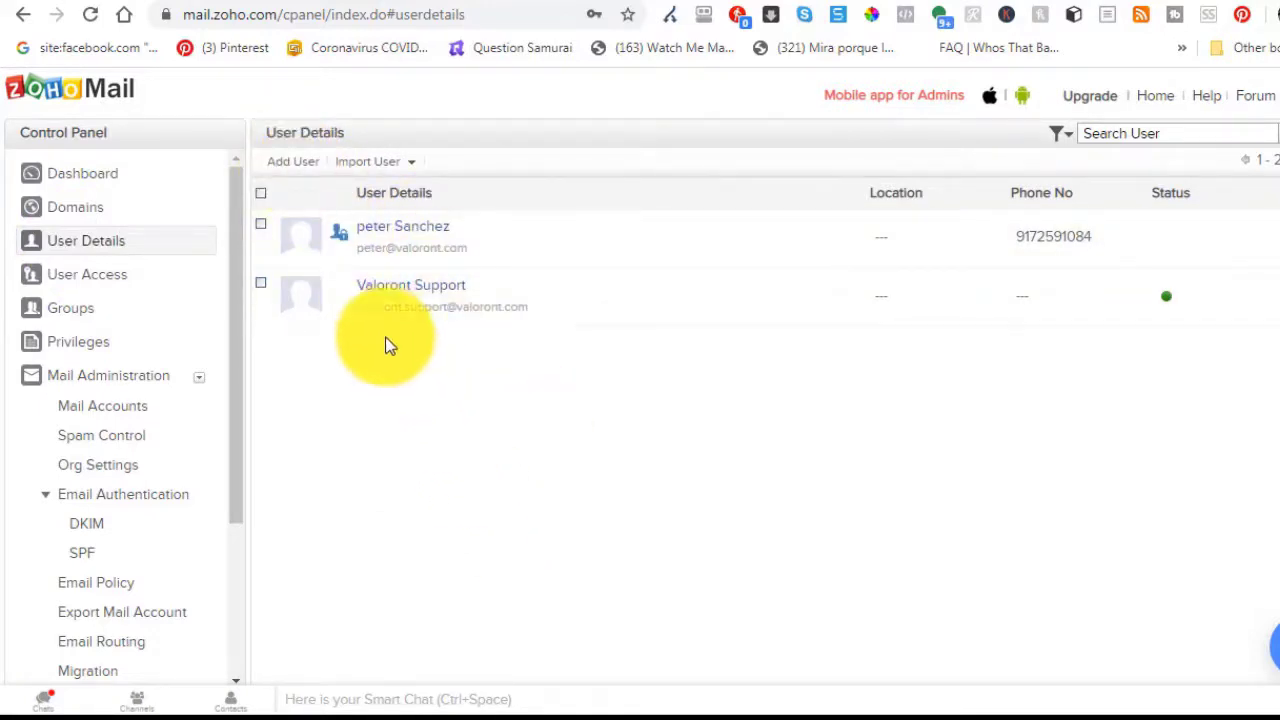
left_click(80, 207)
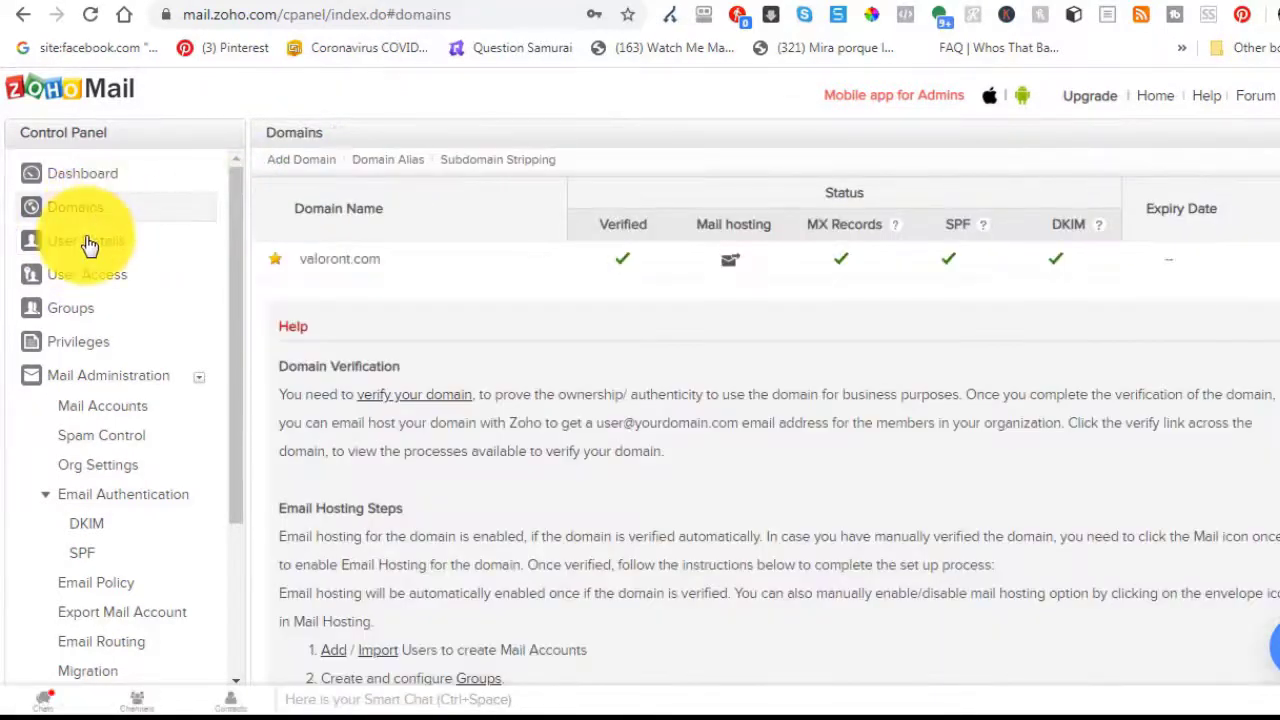
left_click(87, 250)
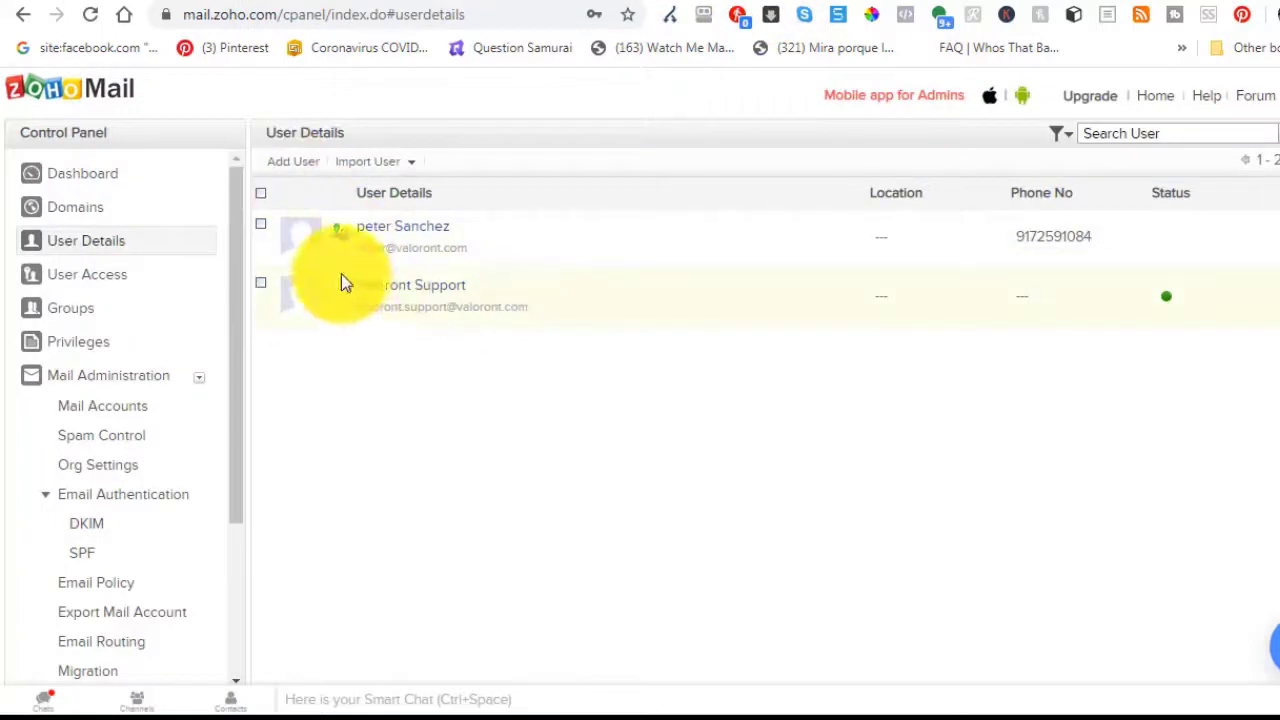
left_click(78, 180)
left_click(63, 241)
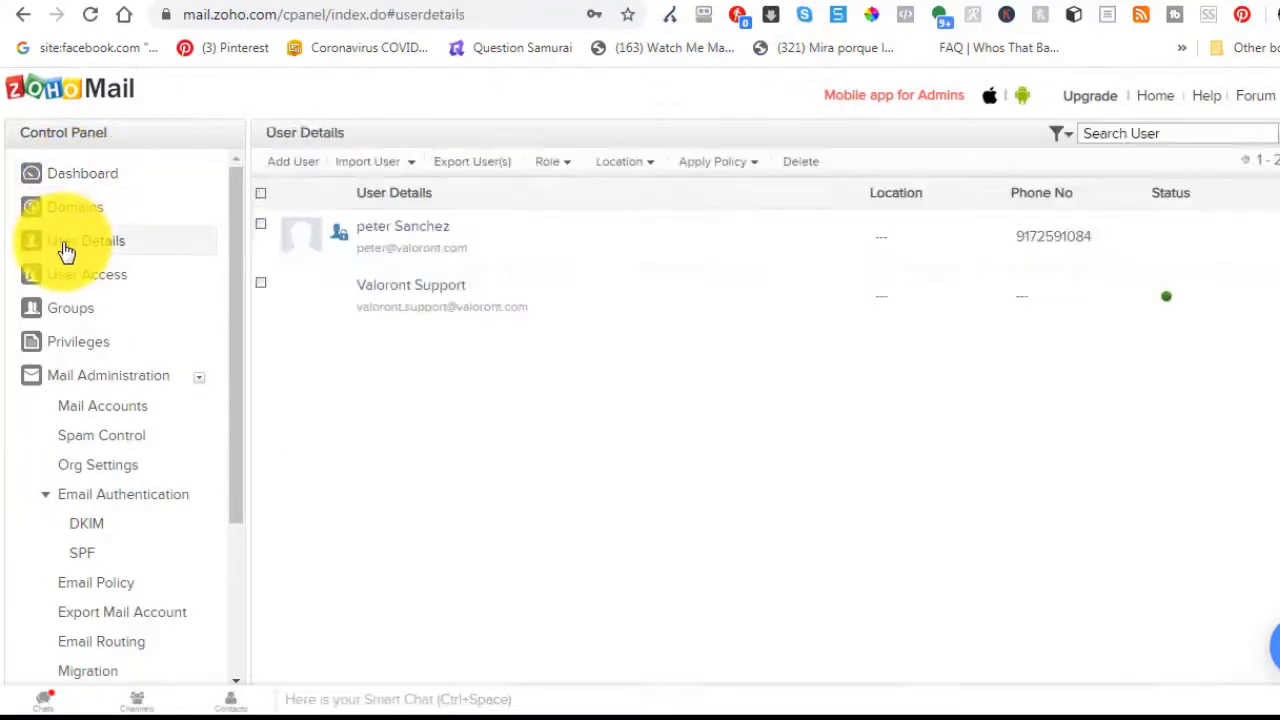
left_click(314, 168)
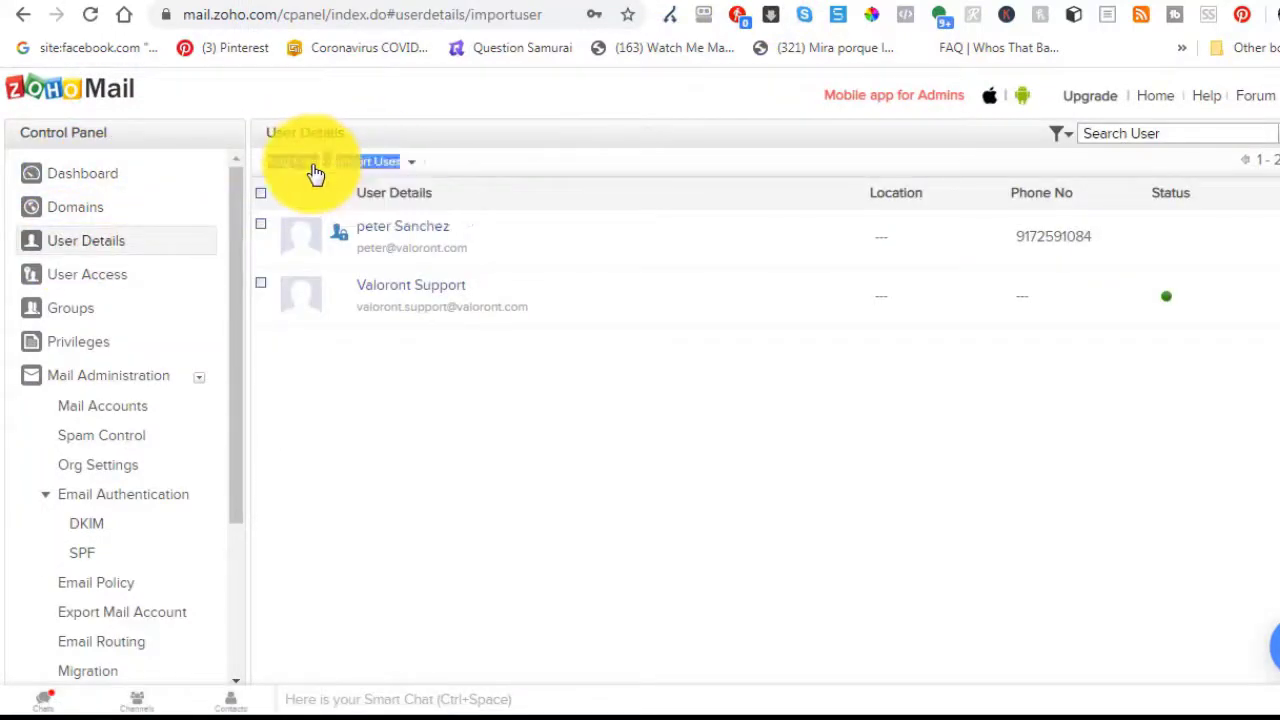
left_click(140, 276)
- Open the Valoront Support mail account and add the contact address as an alias
left_click(106, 408)
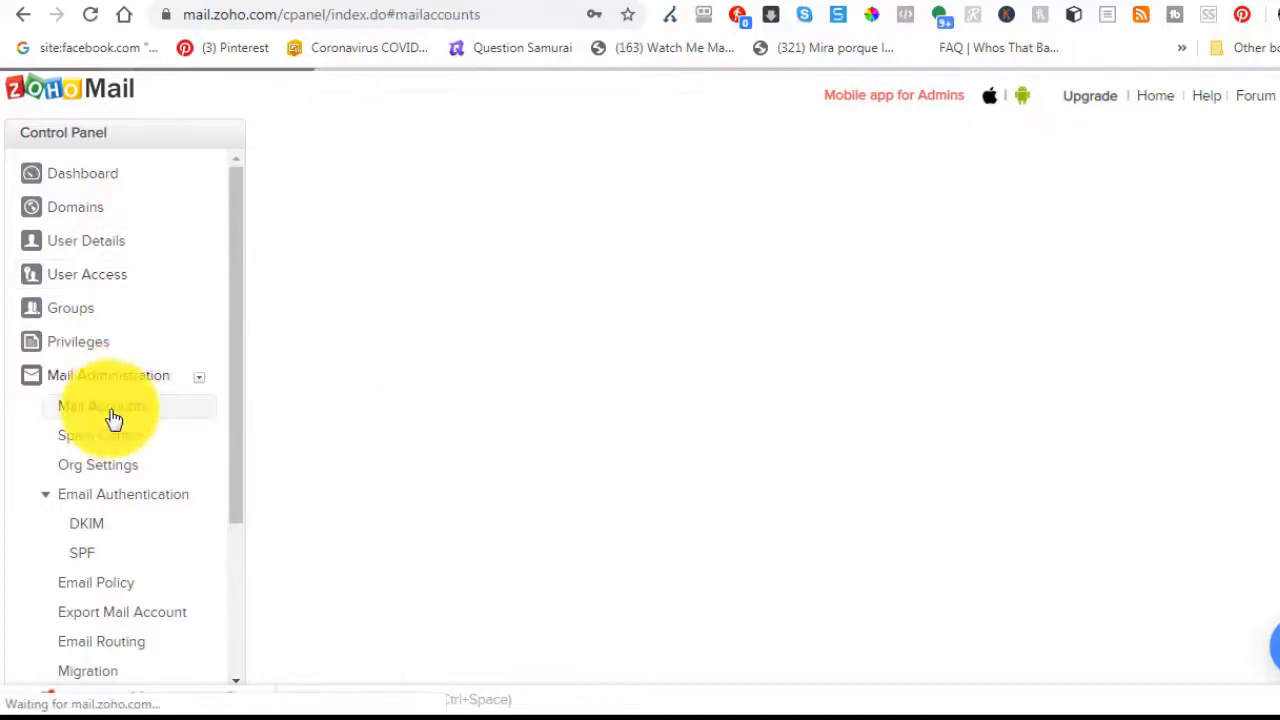
left_click(365, 298)
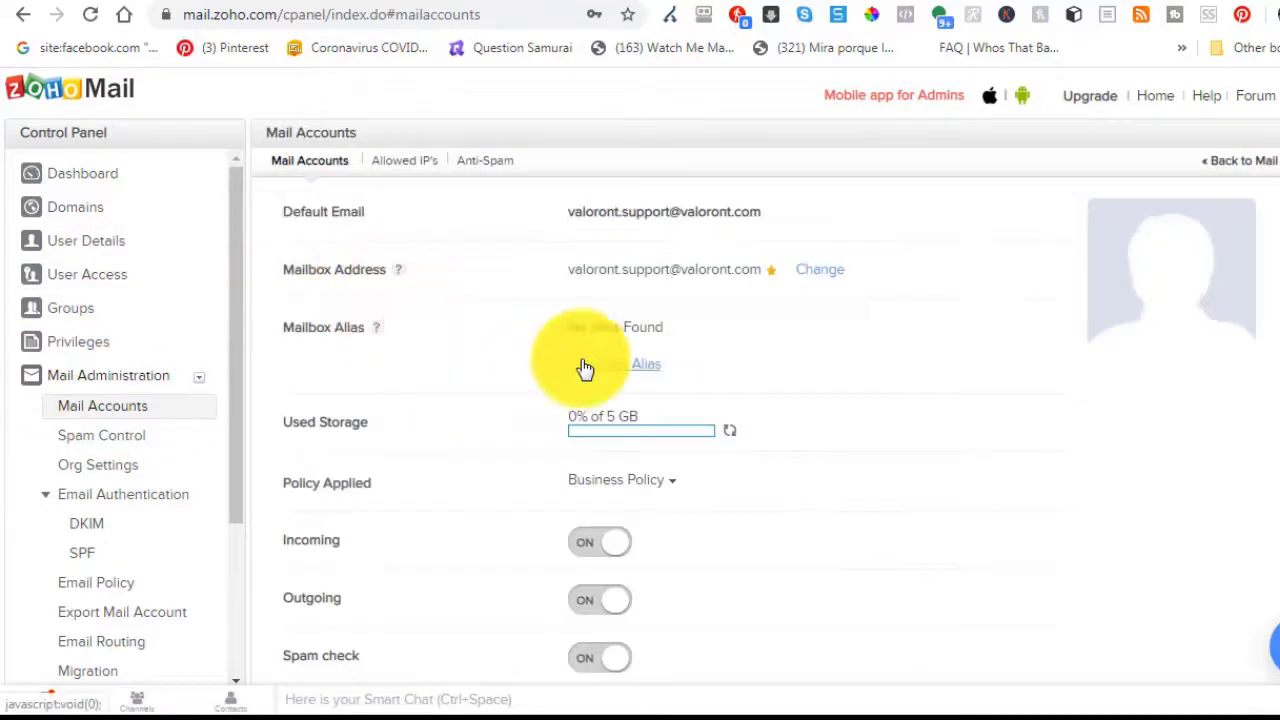
left_click(816, 277)
left_click(669, 285)
left_click(627, 276)
left_click(627, 276)
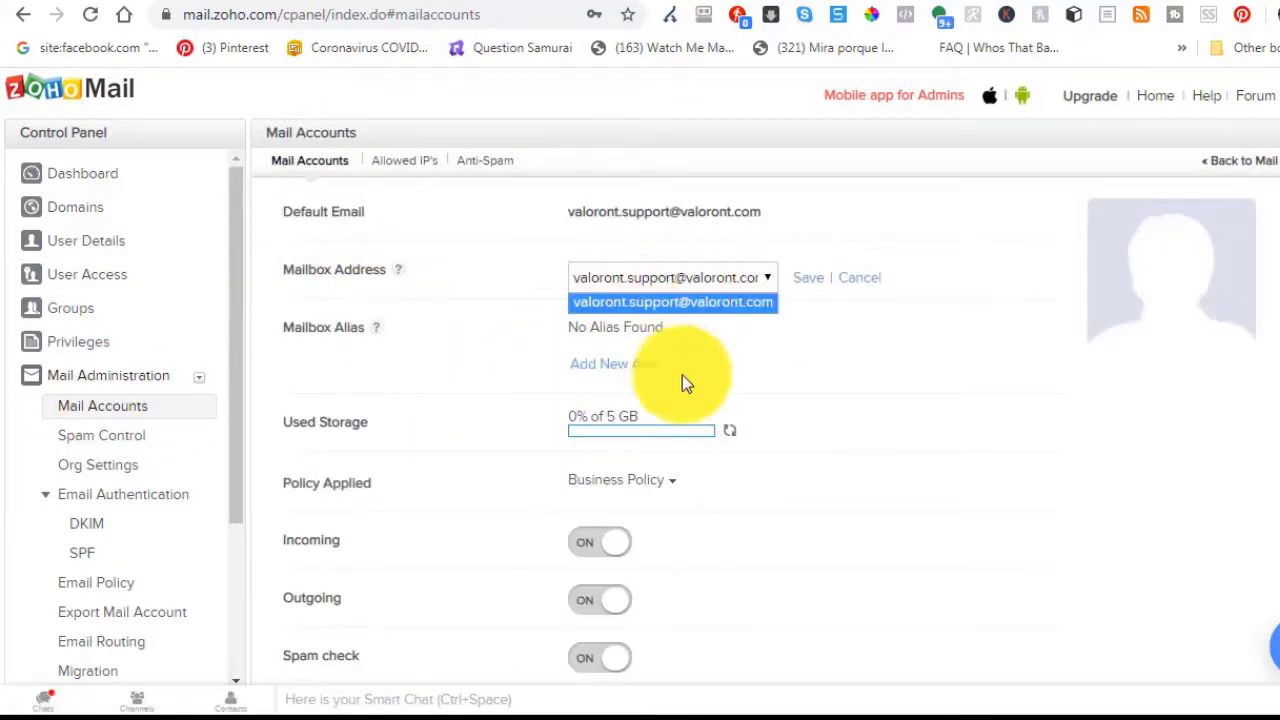
left_click(822, 307)
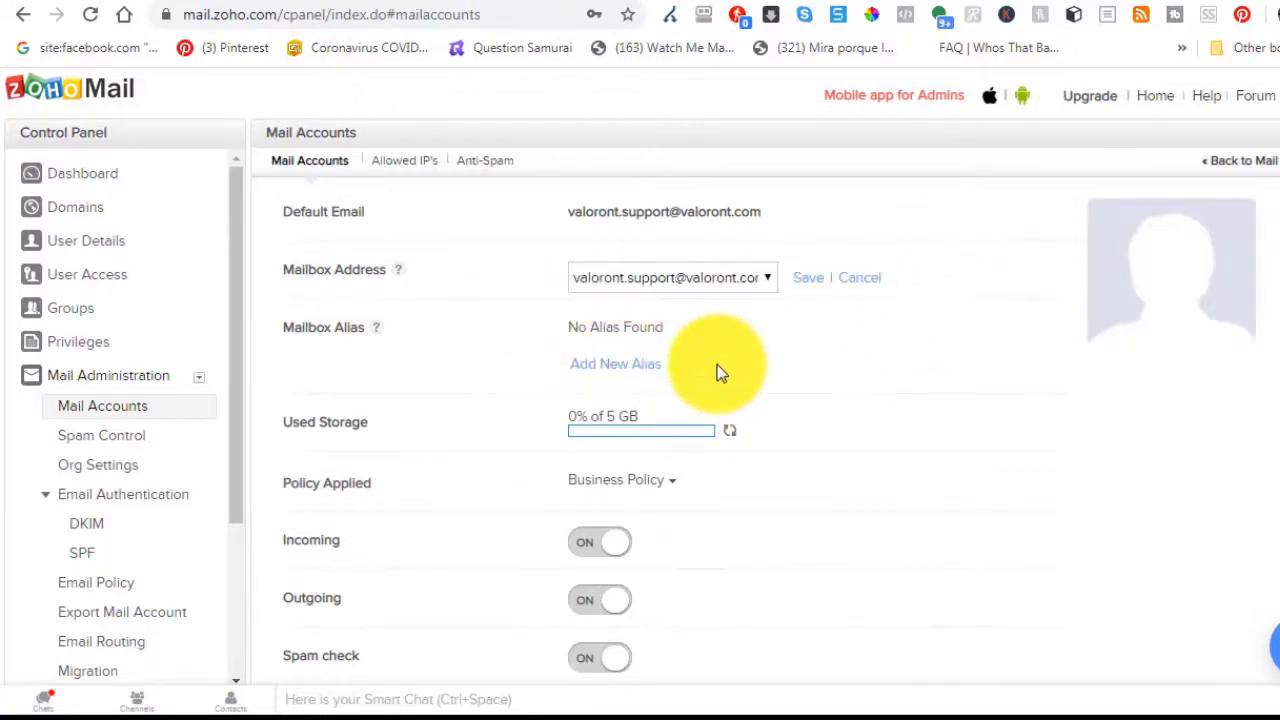
left_click(640, 365)
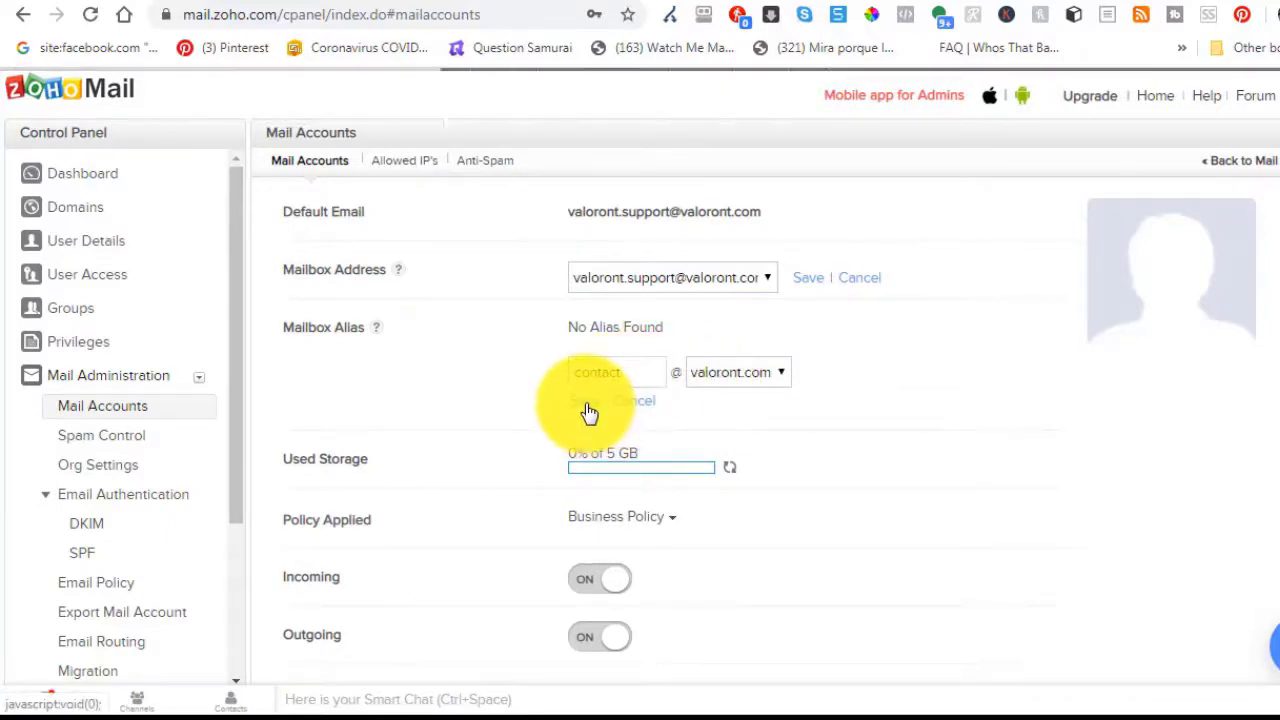
key("Return")
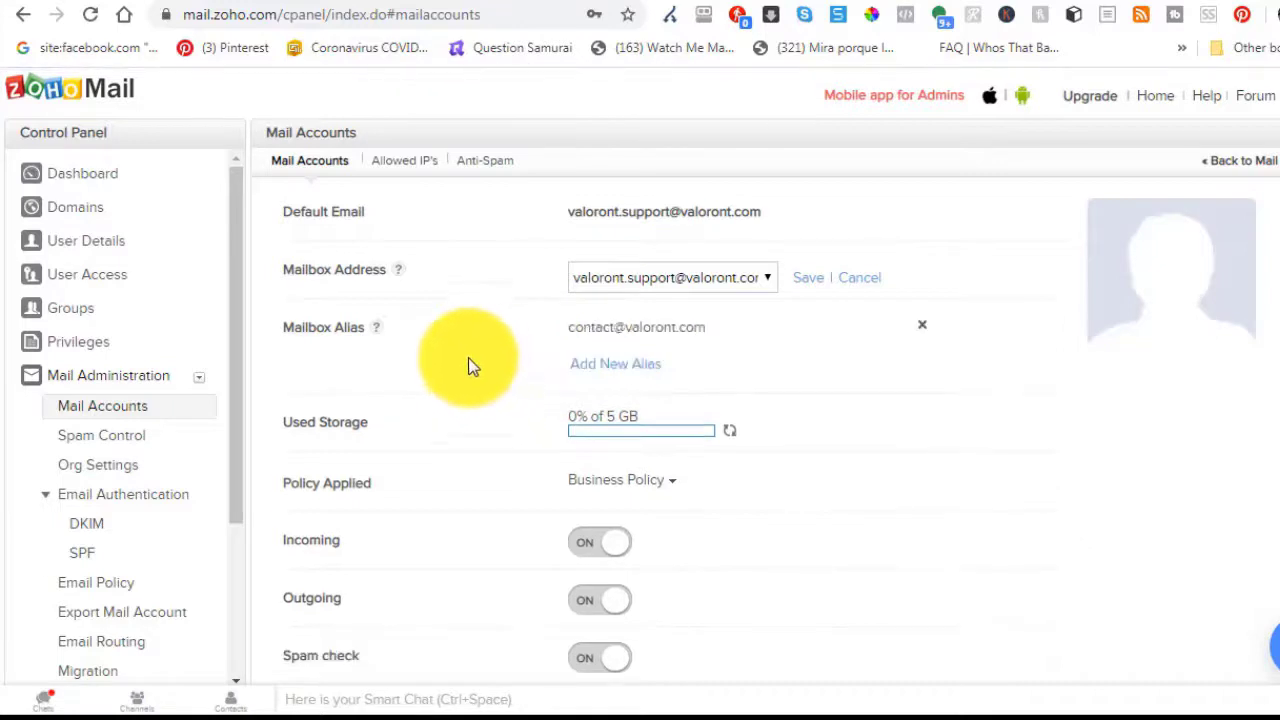
left_click(742, 275)
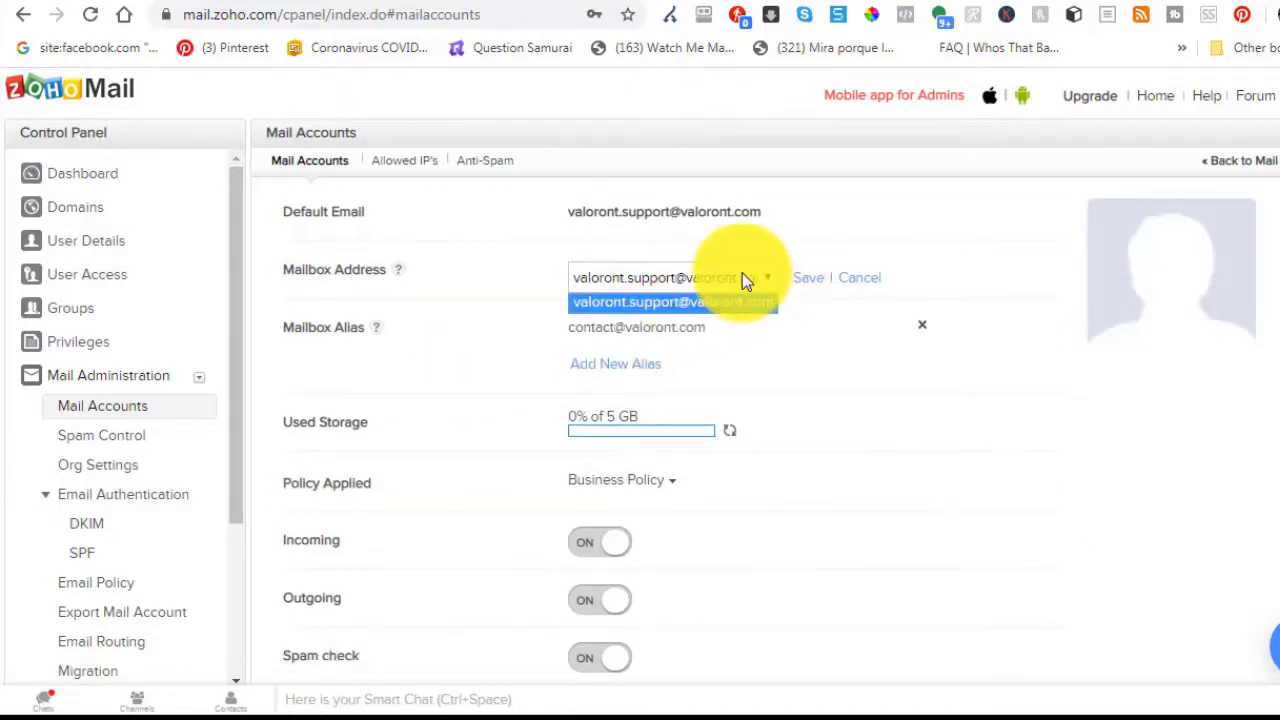
- Change the primary mailbox address to the contact address and save
left_click(815, 277)
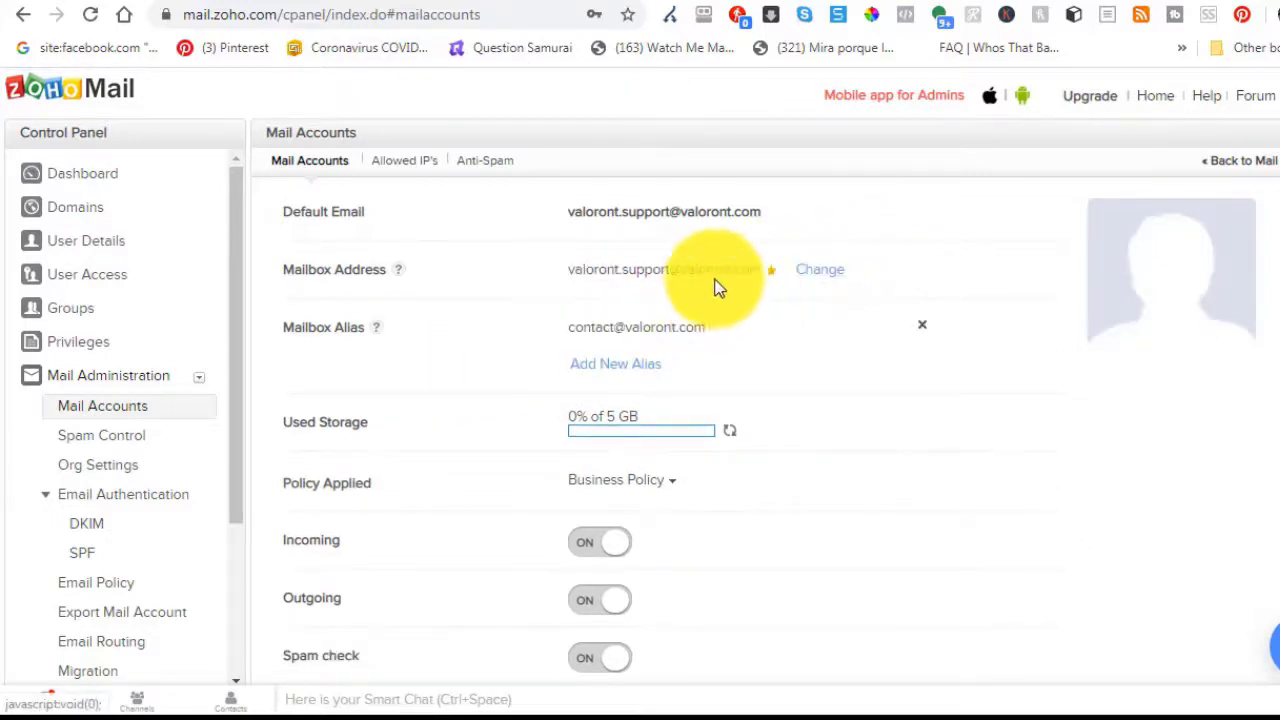
left_click(811, 280)
left_click(740, 287)
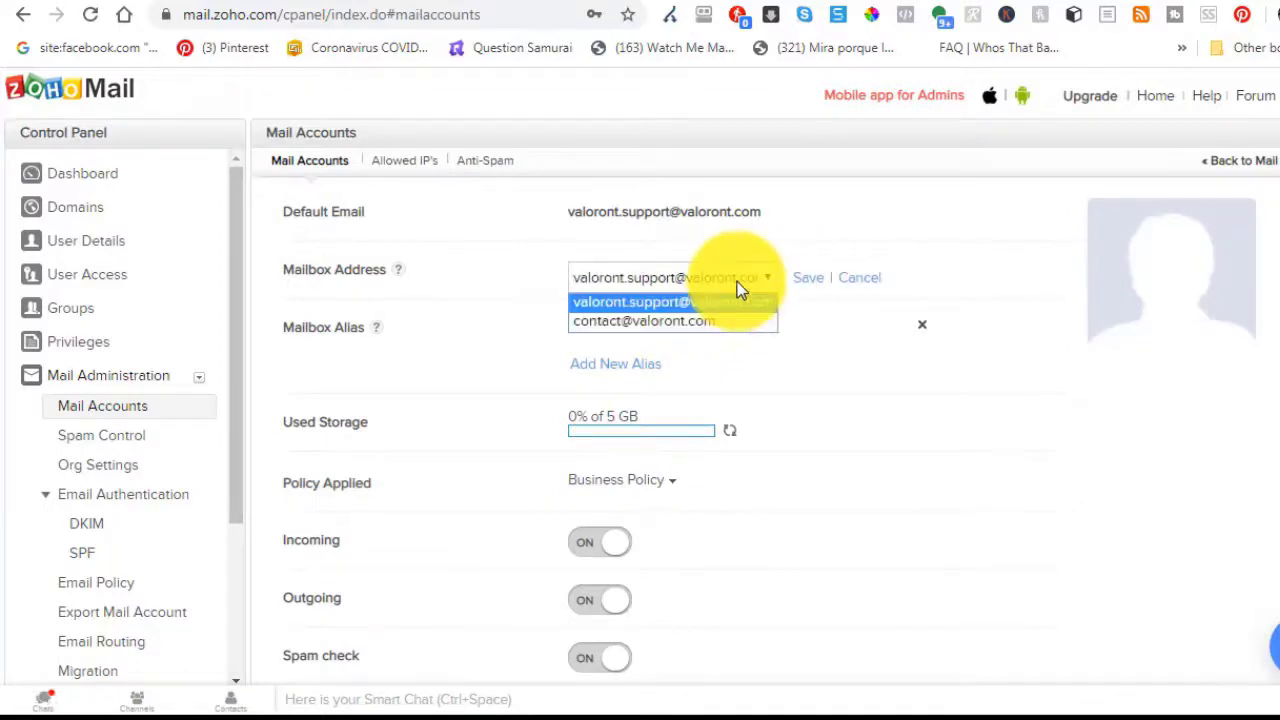
left_click(666, 320)
left_click(808, 292)
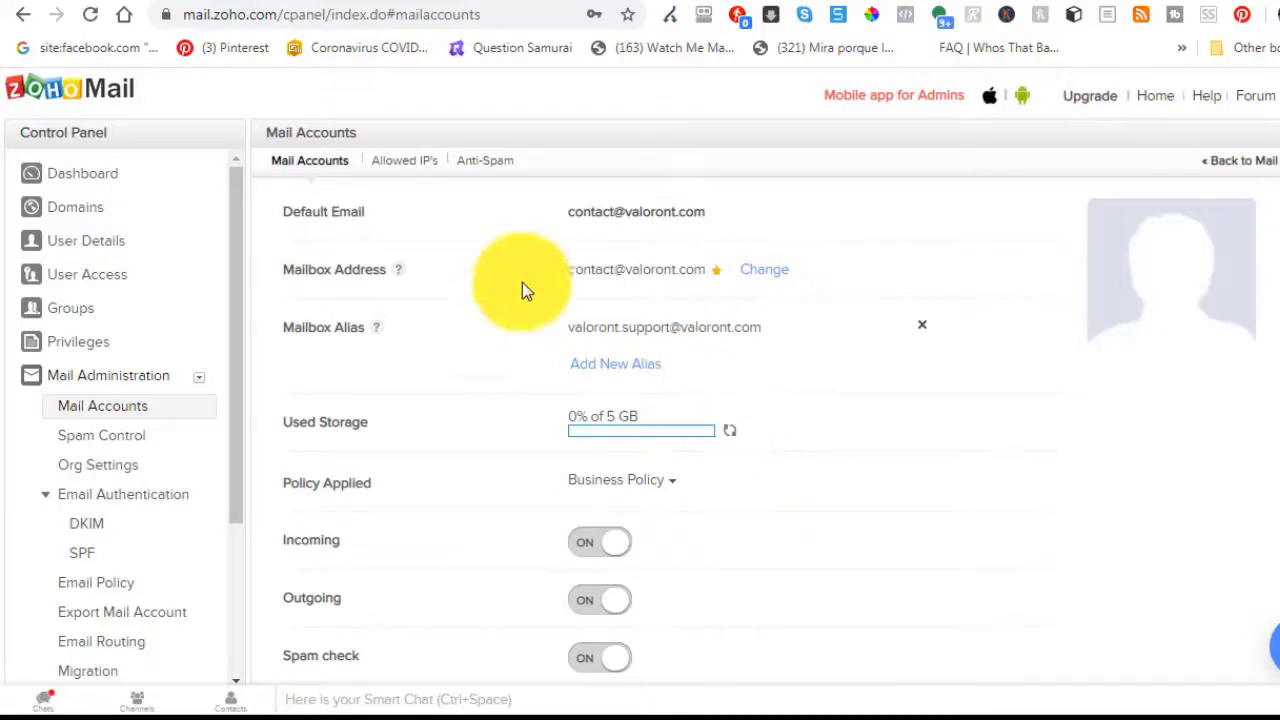
- Continue the contact address sign-in in Zoho Accounts, enter its password, and sign in
mouse_move(676, 708)
left_click(824, 656)
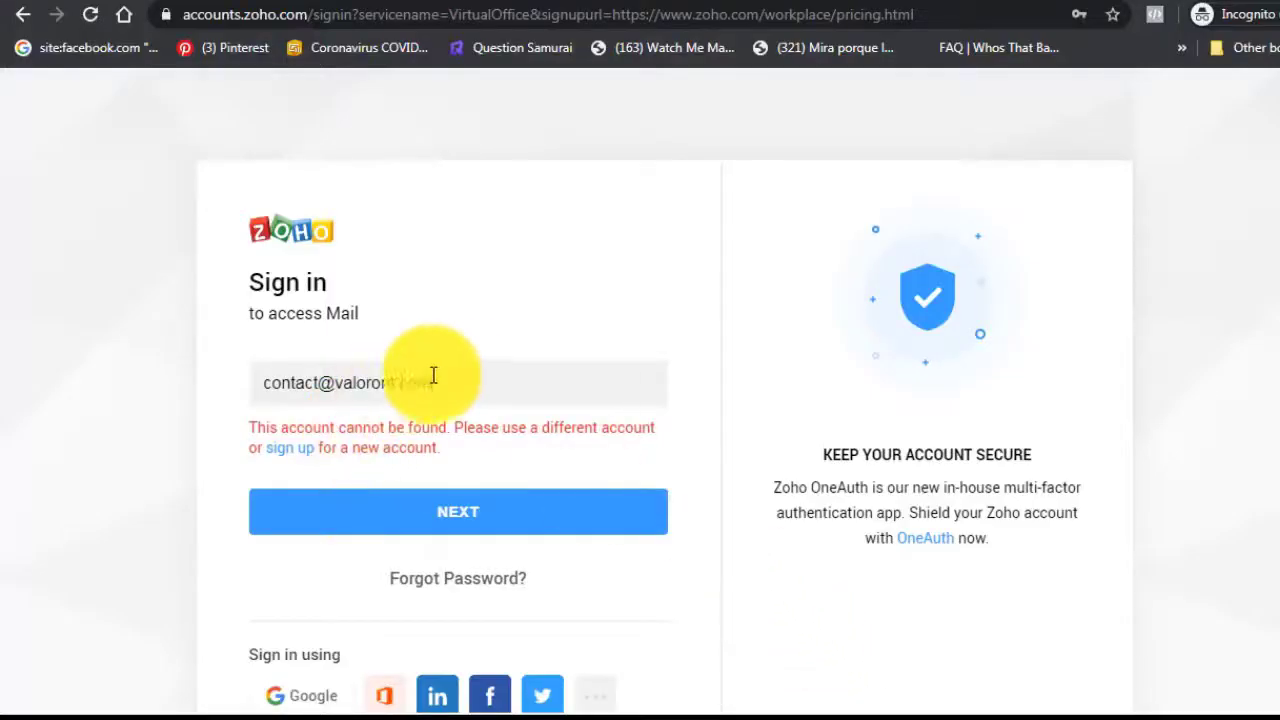
left_click(411, 503)
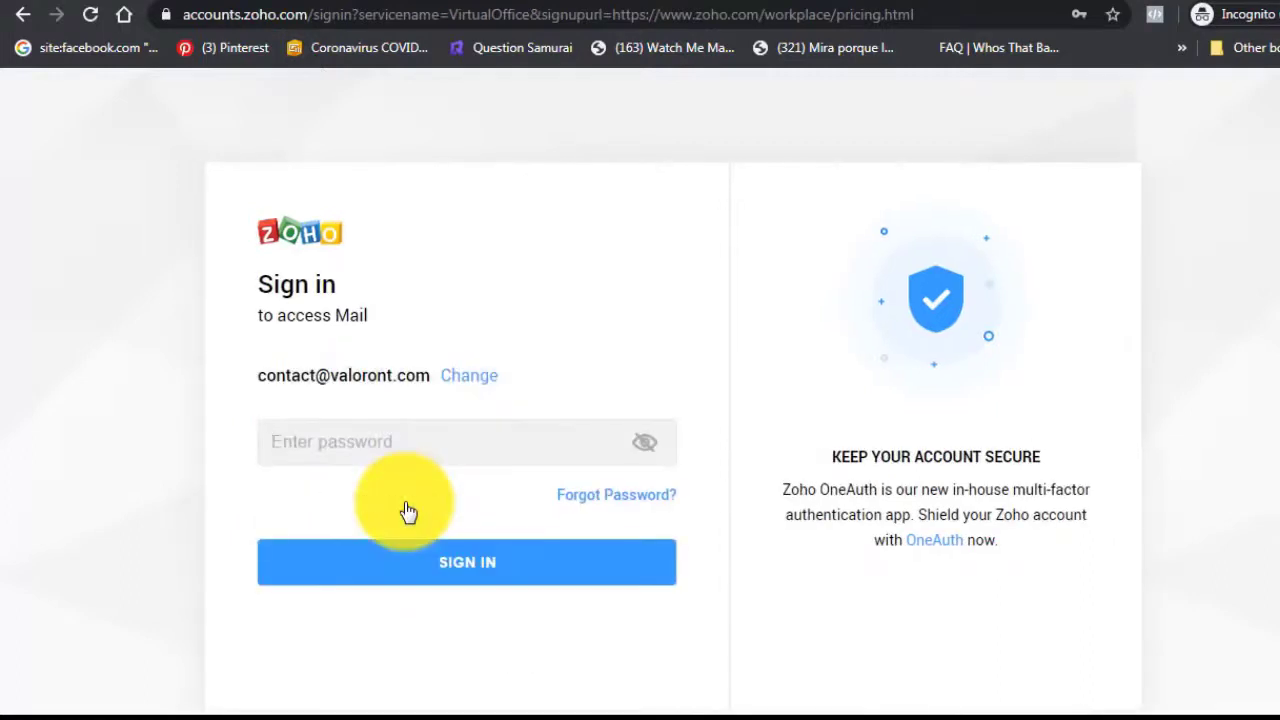
left_click(398, 450)
left_click(1163, 266)
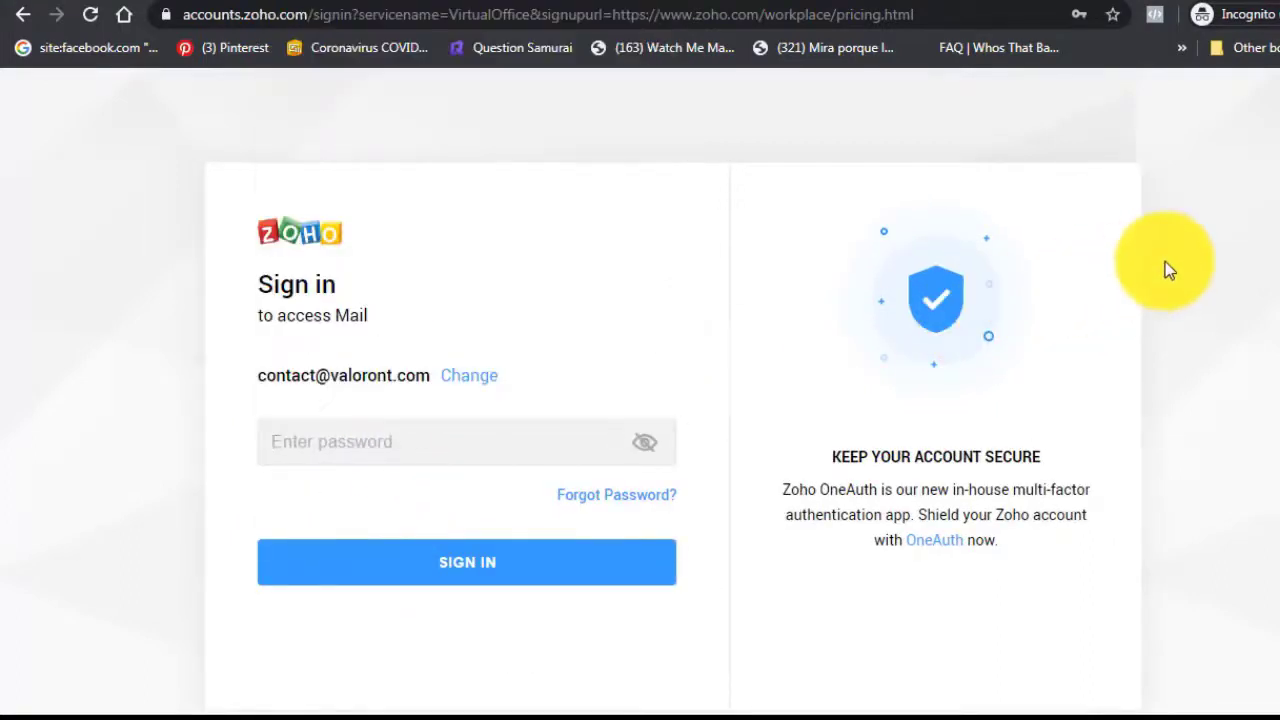
left_click(425, 430)
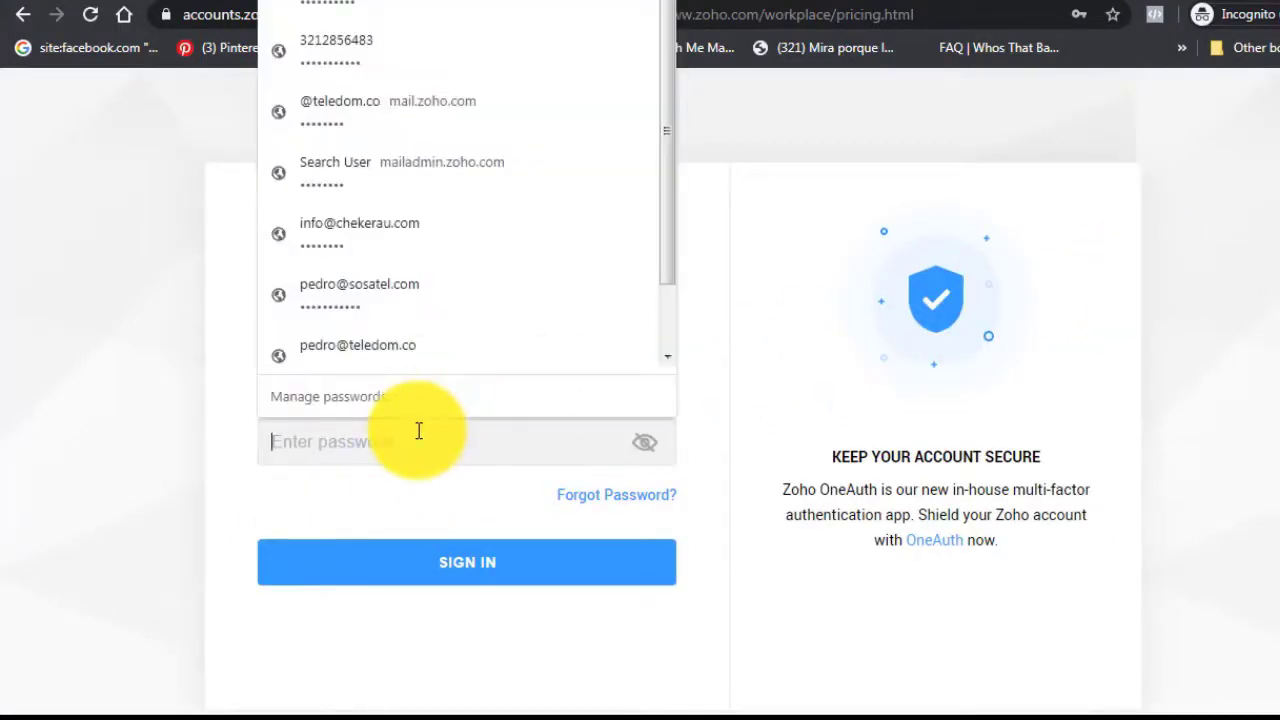
type("•")
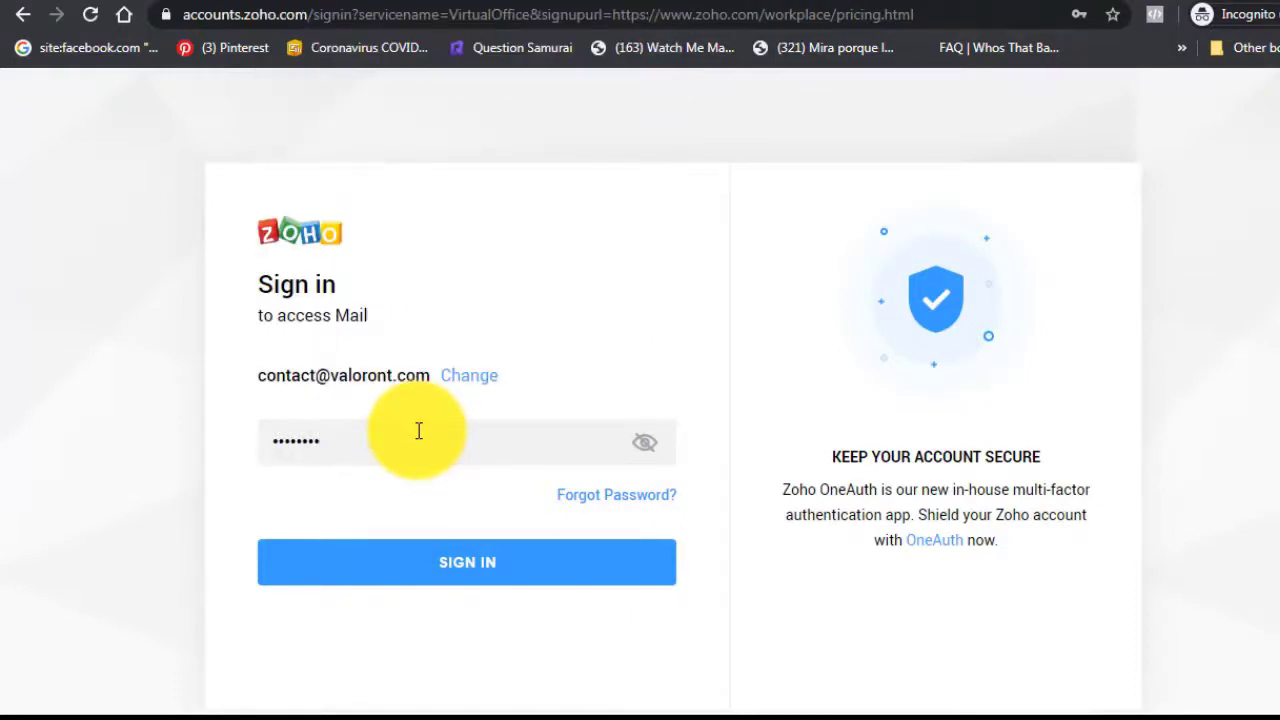
type("•••••••••")
left_click(526, 561)
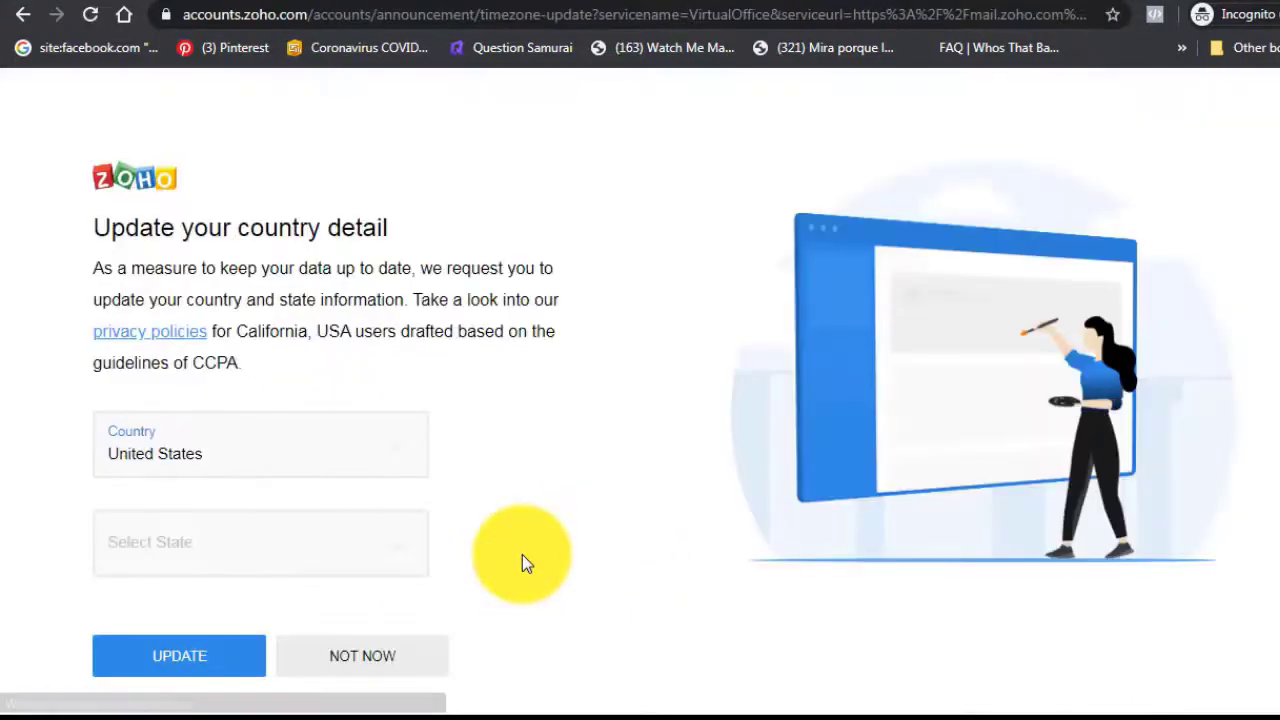
- Choose New York as the account's state, save the update and confirm it
left_click(143, 550)
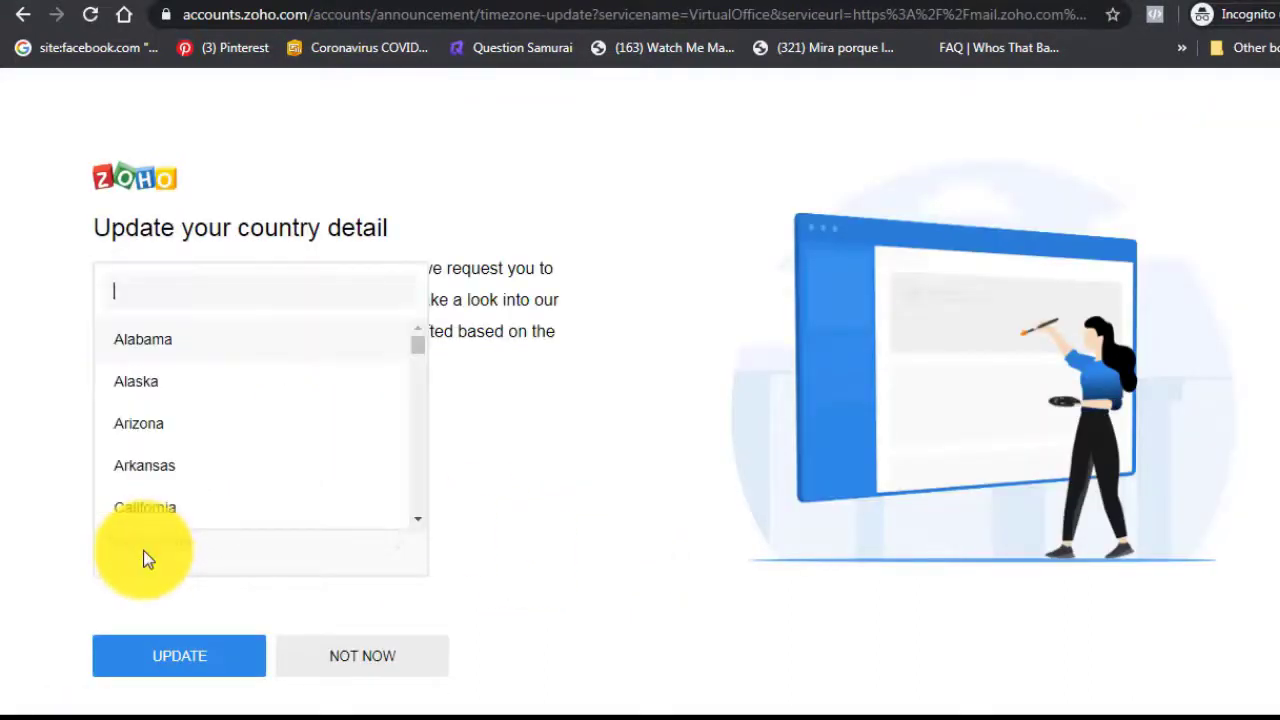
type("new yor")
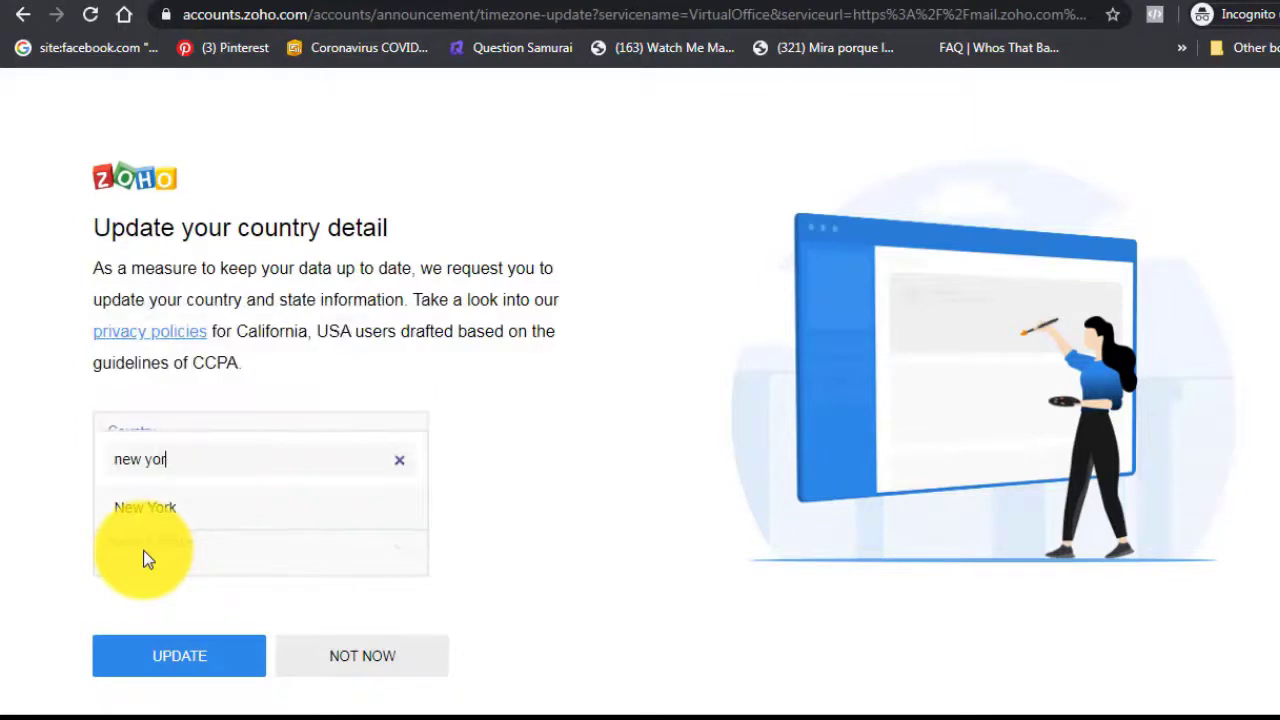
type("k")
left_click(149, 508)
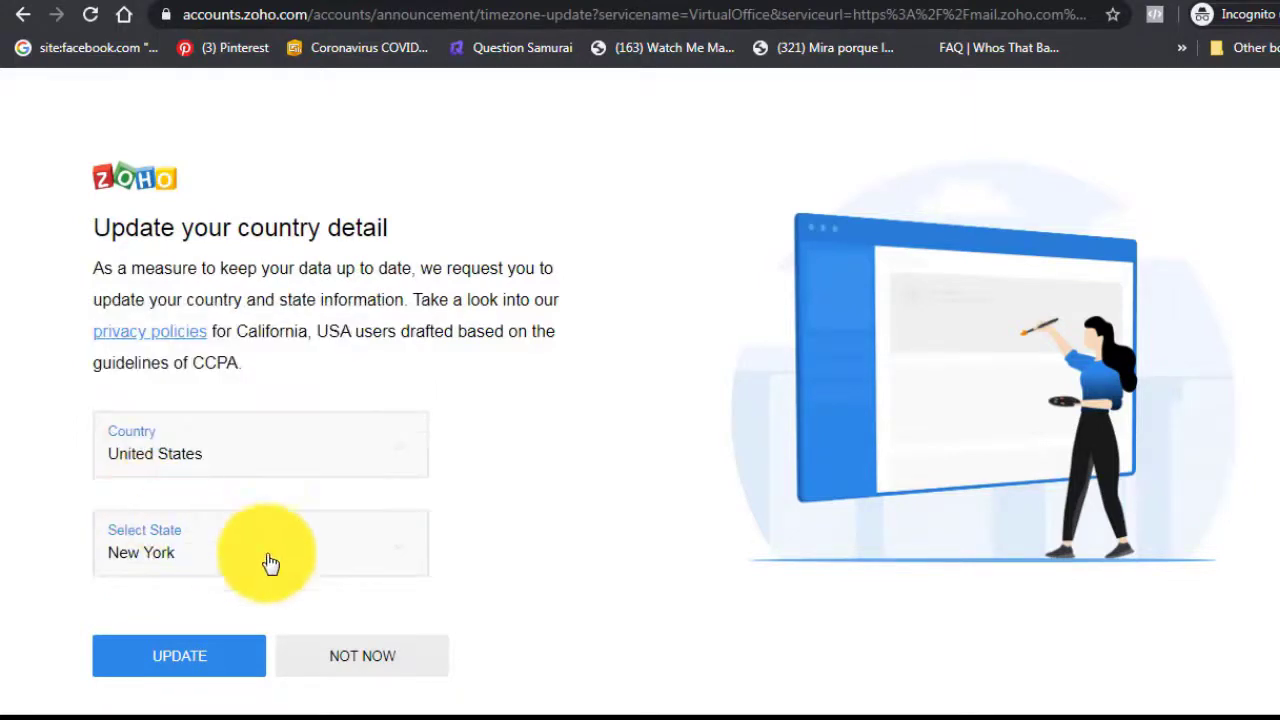
left_click(180, 657)
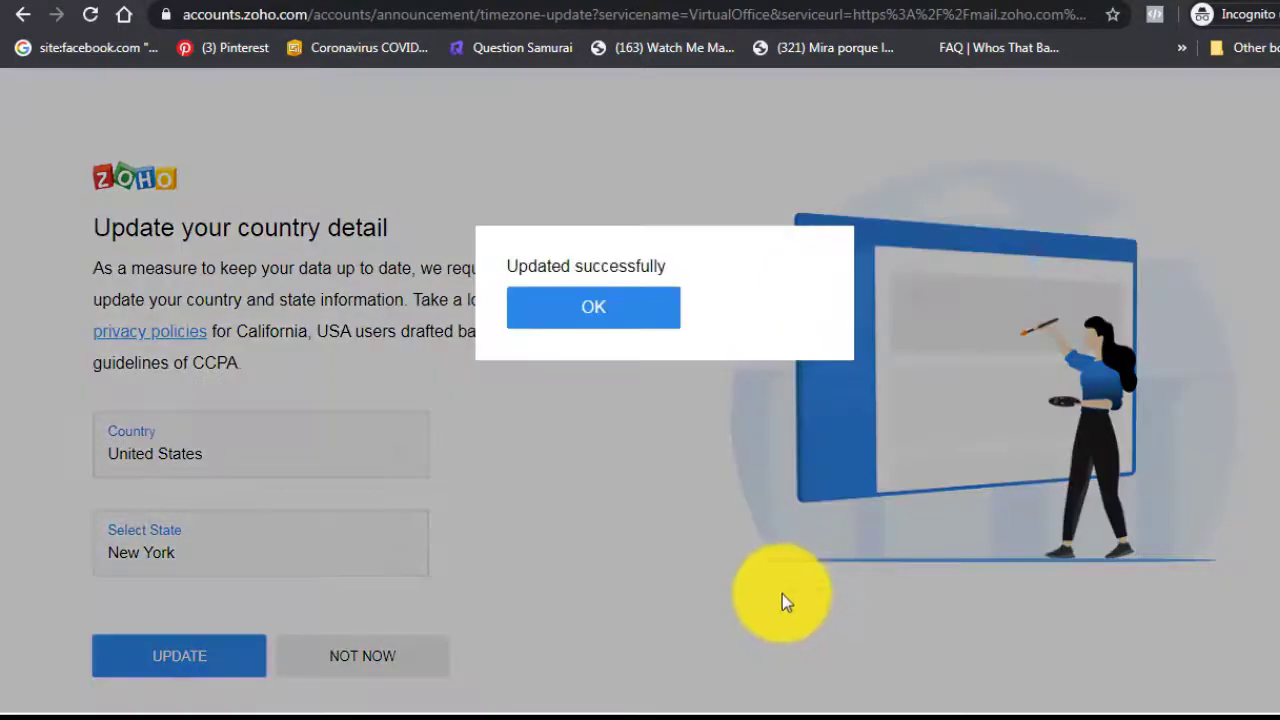
left_click(655, 330)
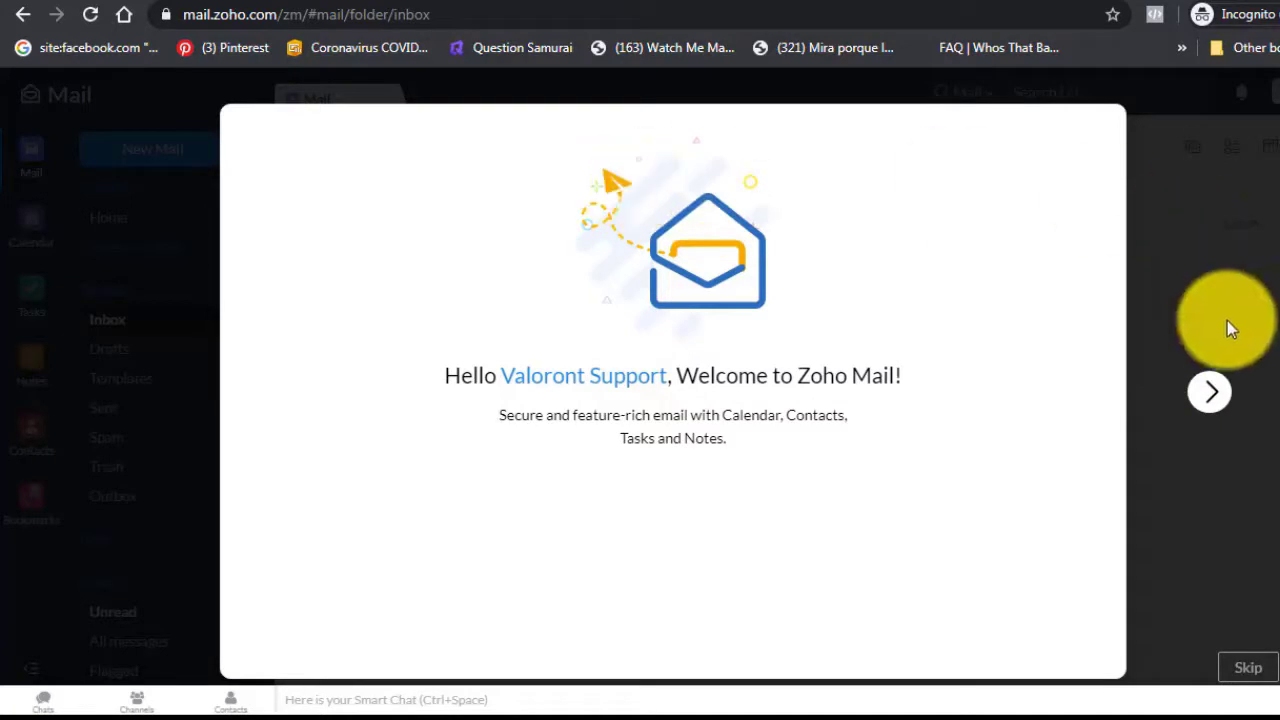
- Skip the welcome tour, view the organisation Dashboard, then return to Cloudflare's DNS records
left_click(1247, 668)
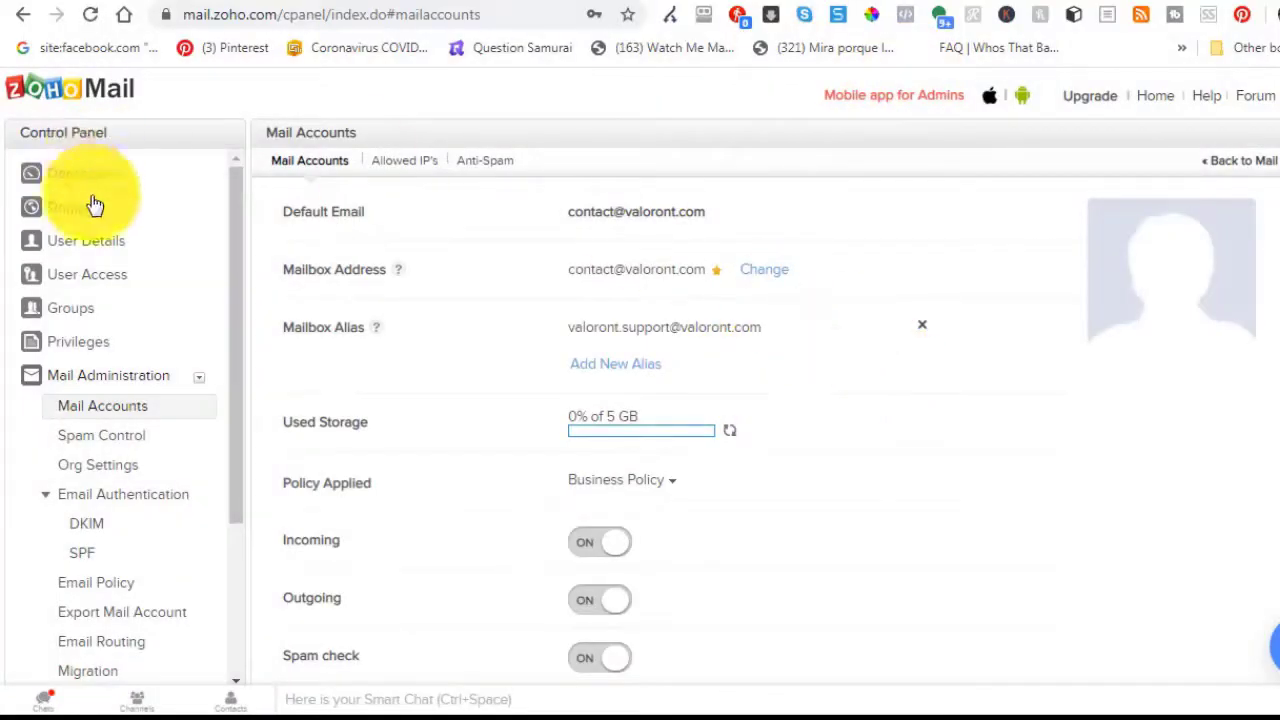
left_click(62, 180)
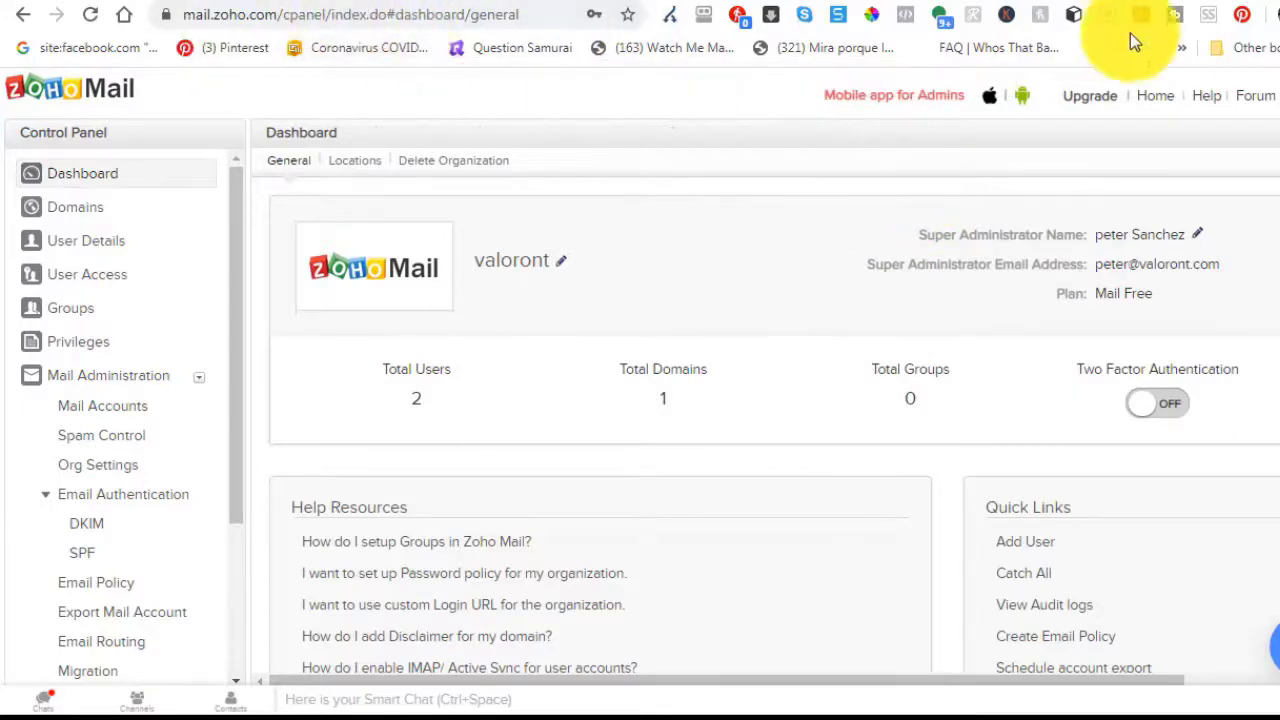
left_click(1000, 4)
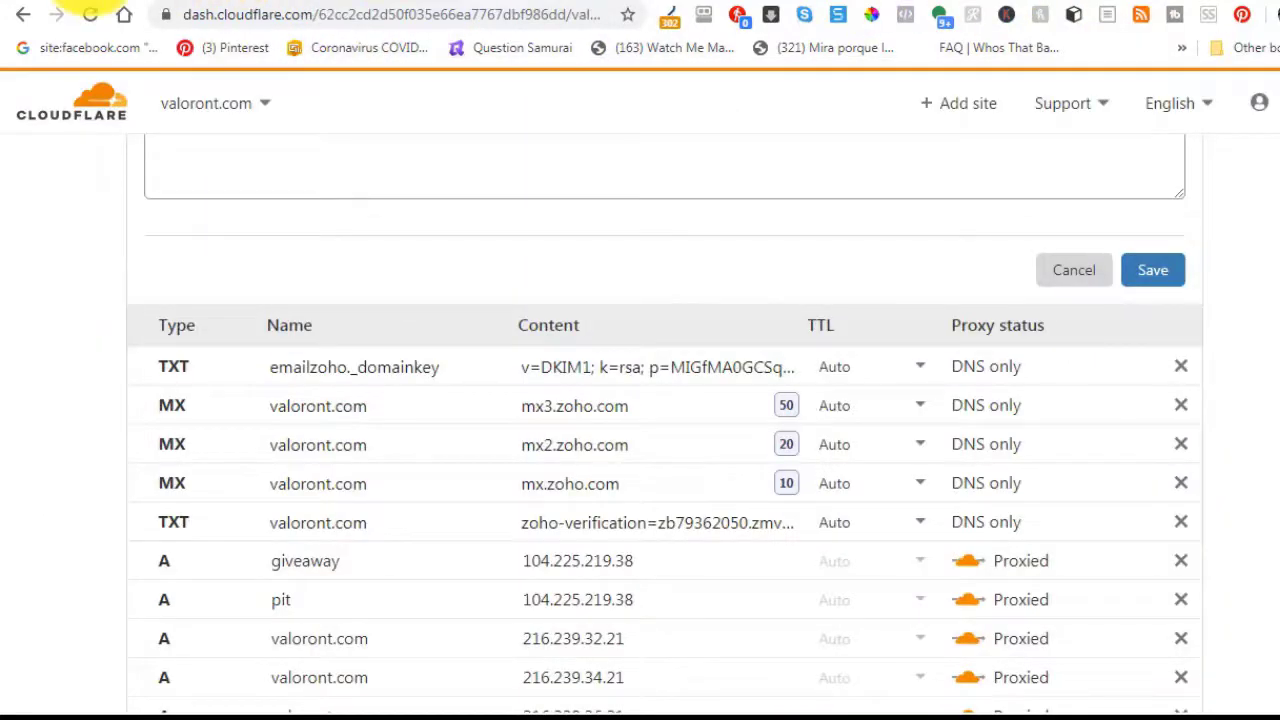
- Switch to the Zoho Workplace page and select its web address
left_click(80, 4)
left_click(318, 14)
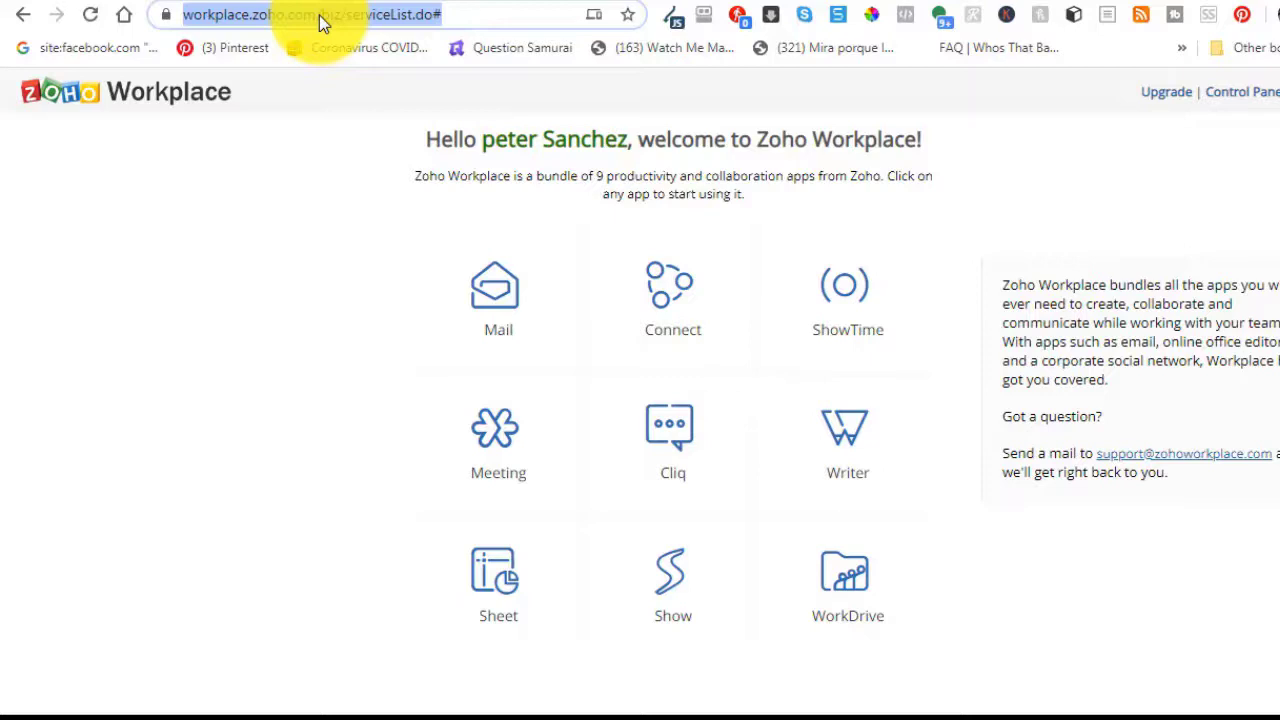
- Go to the giveaway.valoront.com admin's Plugins > Add New page
type("valoron")
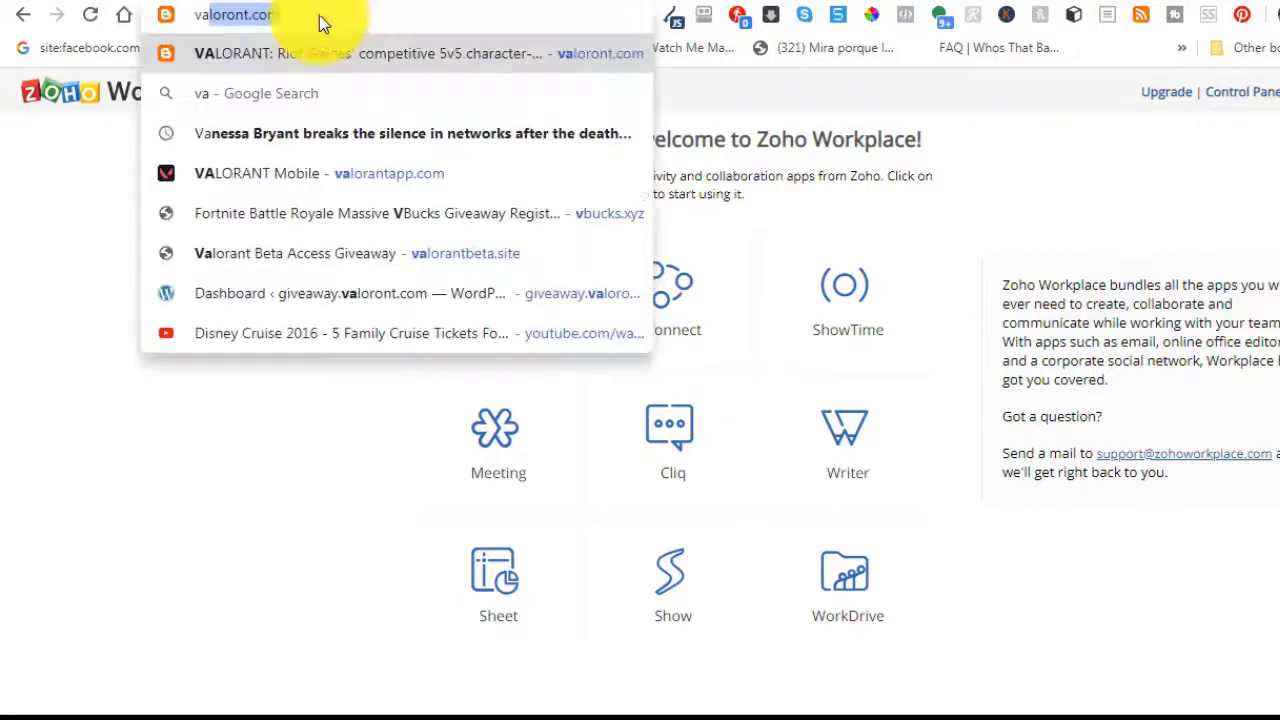
type("t")
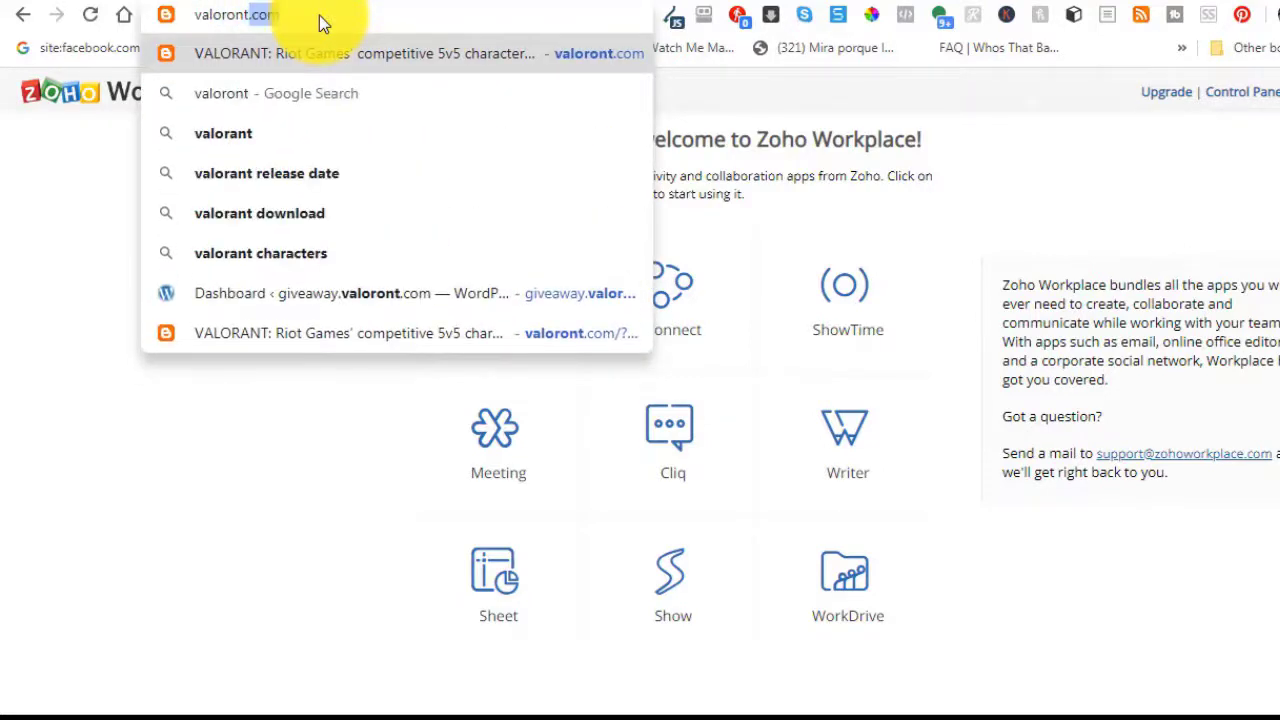
key("BackSpace")
key("BackSpace")
key("BackSpace")
key("BackSpace")
key("BackSpace")
key("BackSpace")
key("BackSpace")
key("BackSpace")
key("BackSpace")
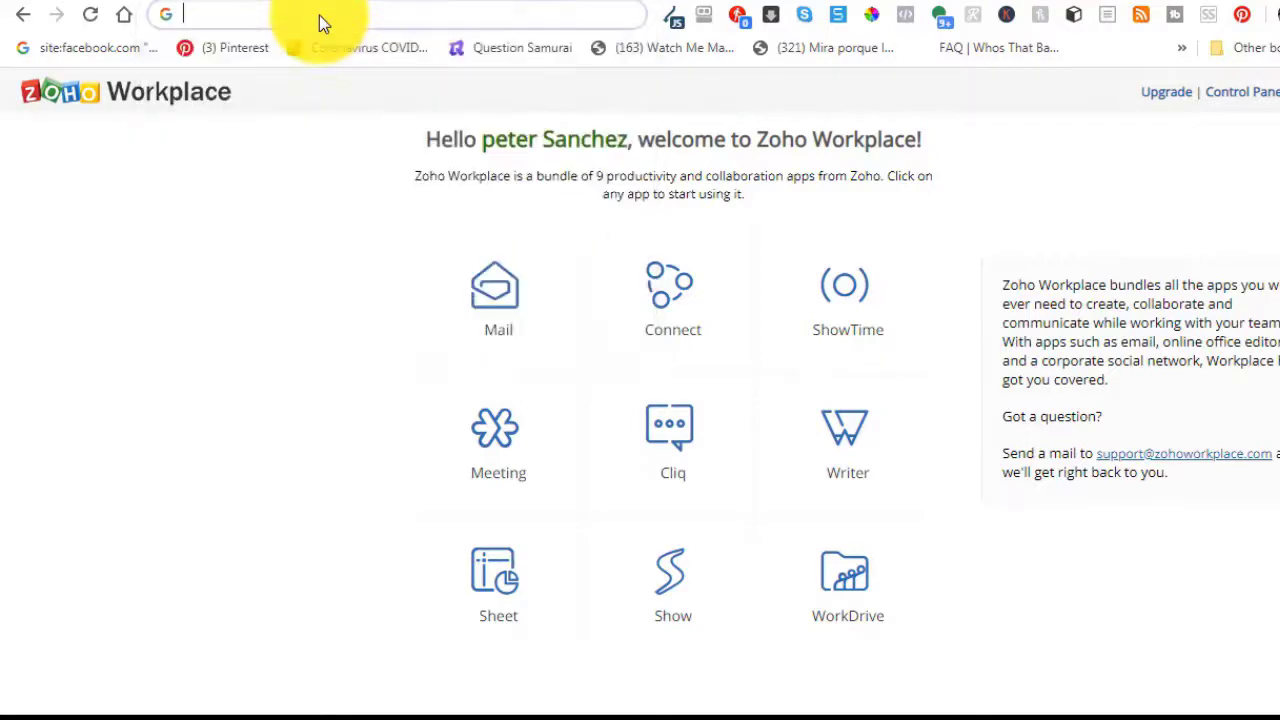
type("giv")
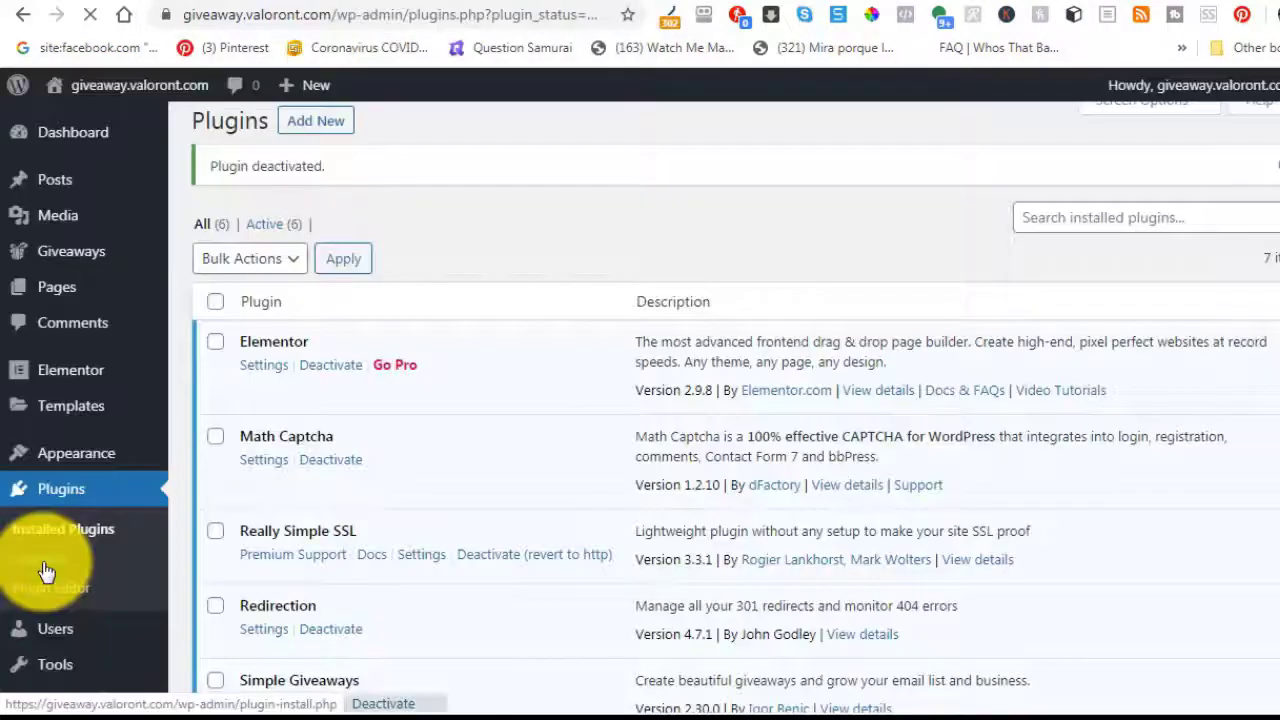
left_click(41, 558)
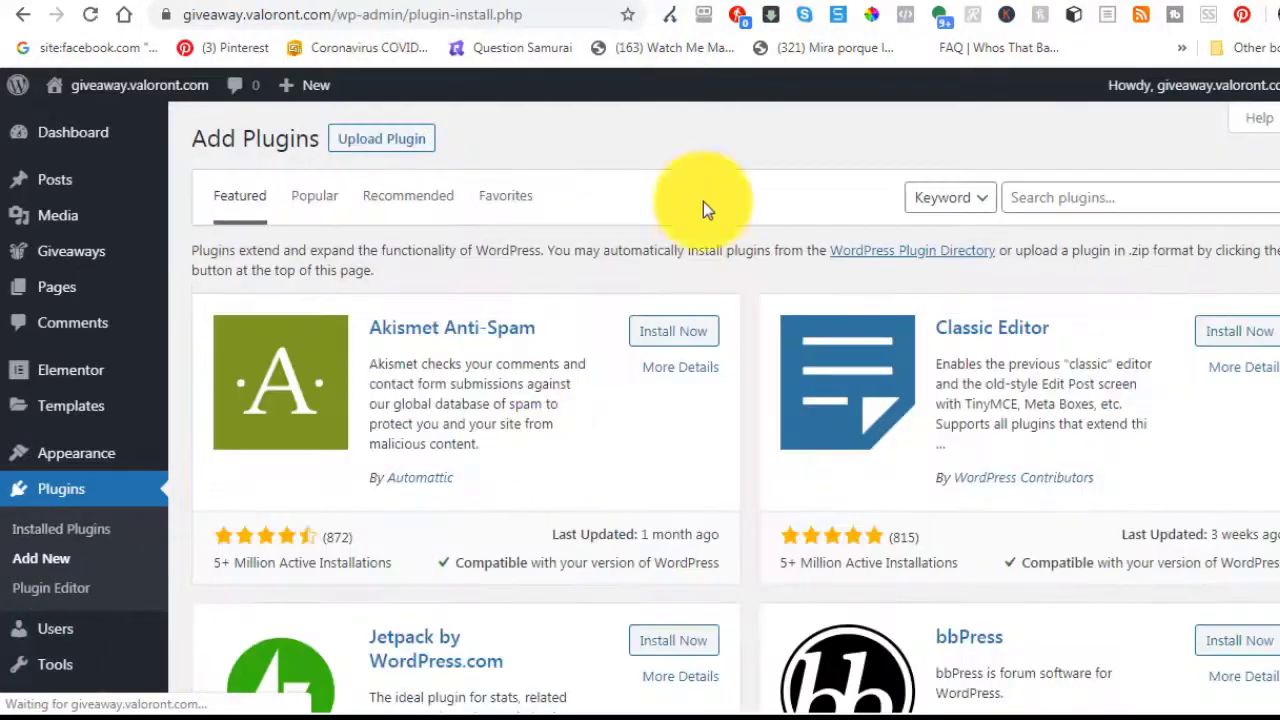
- Search 'zoho mail', install Zoho Mail for WordPress and activate it
left_click(1084, 204)
type("zoho mail")
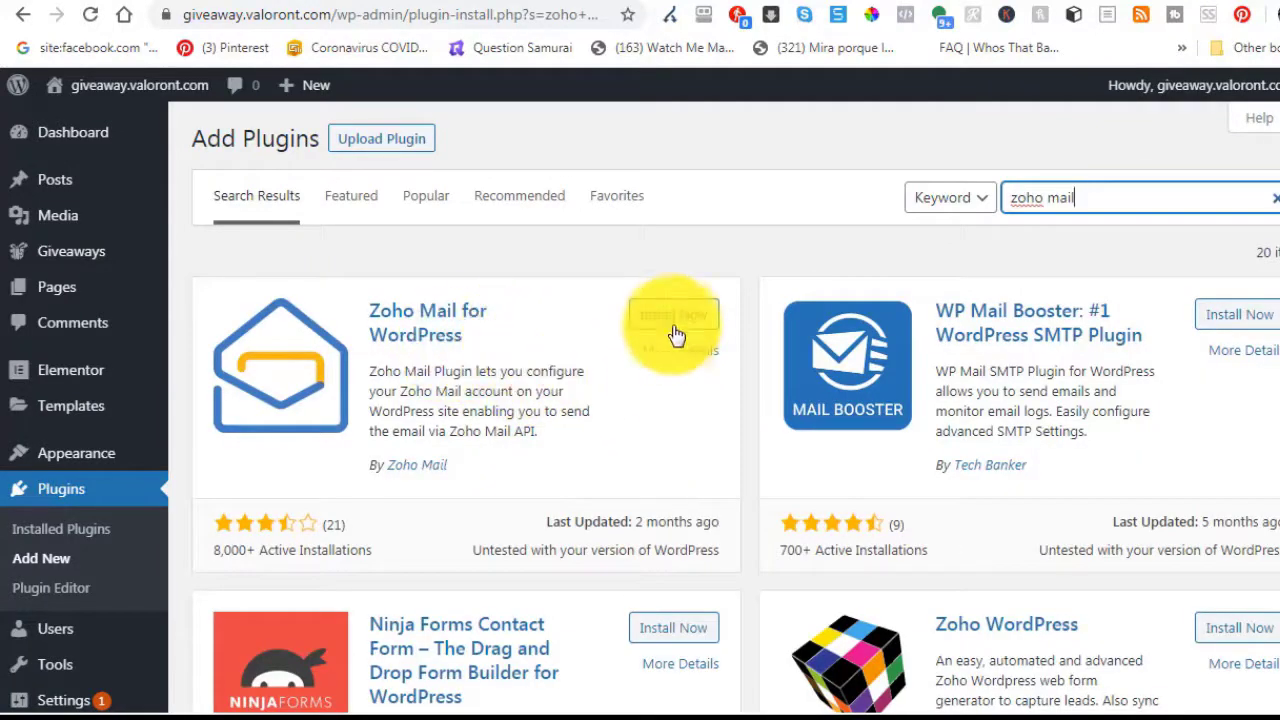
left_click(673, 316)
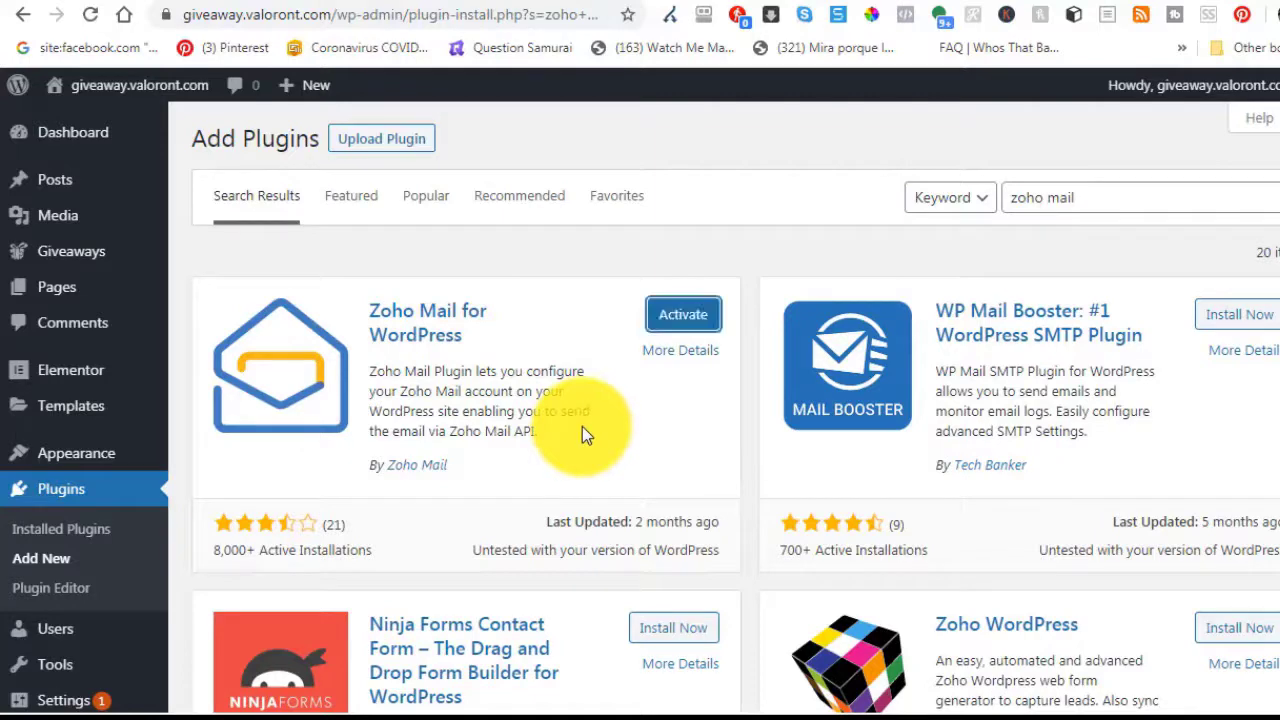
left_click(684, 312)
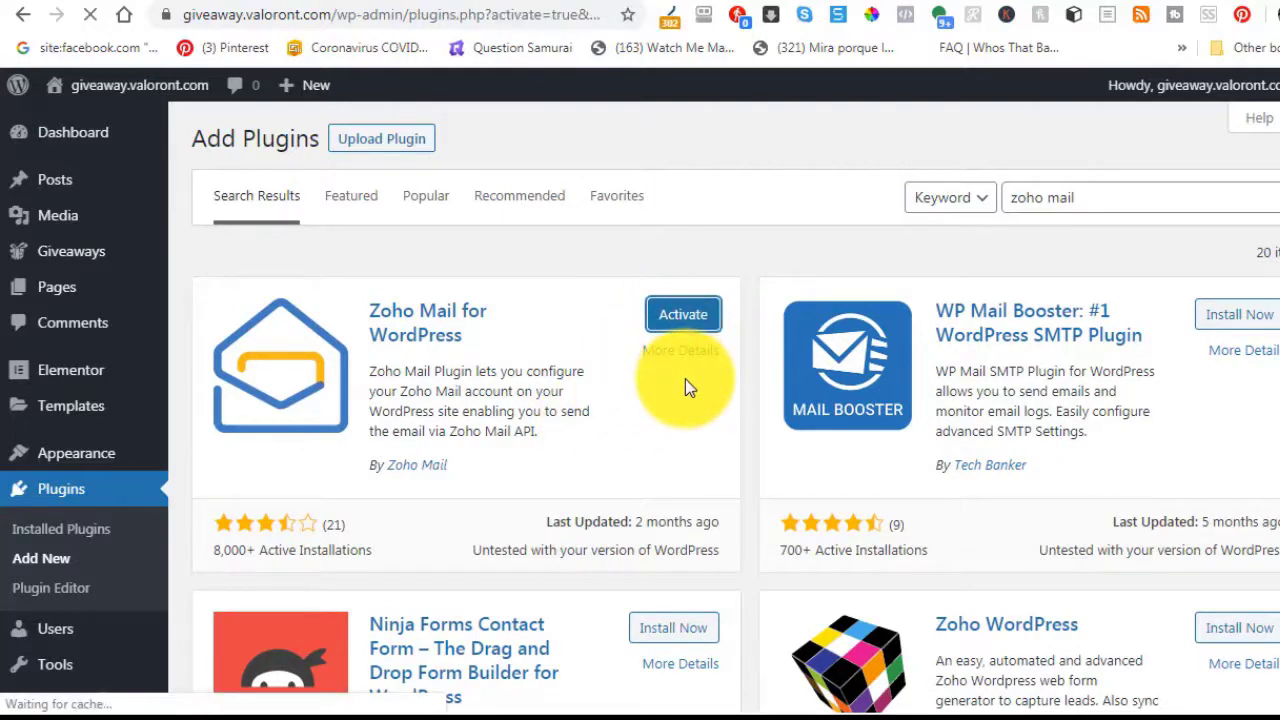
- Open the Zoho Mail plugin settings from the WordPress admin sidebar
scroll(381, 532, "down", 2)
scroll(381, 532, "down", 2)
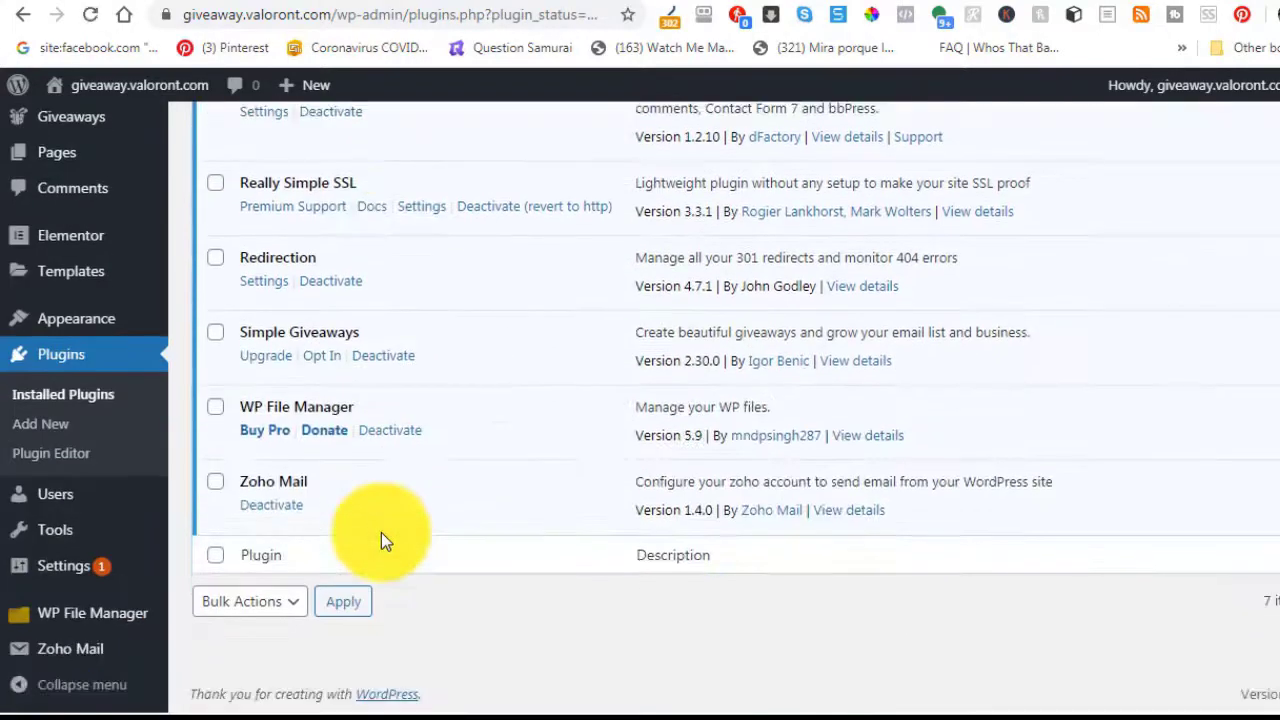
mouse_move(95, 550)
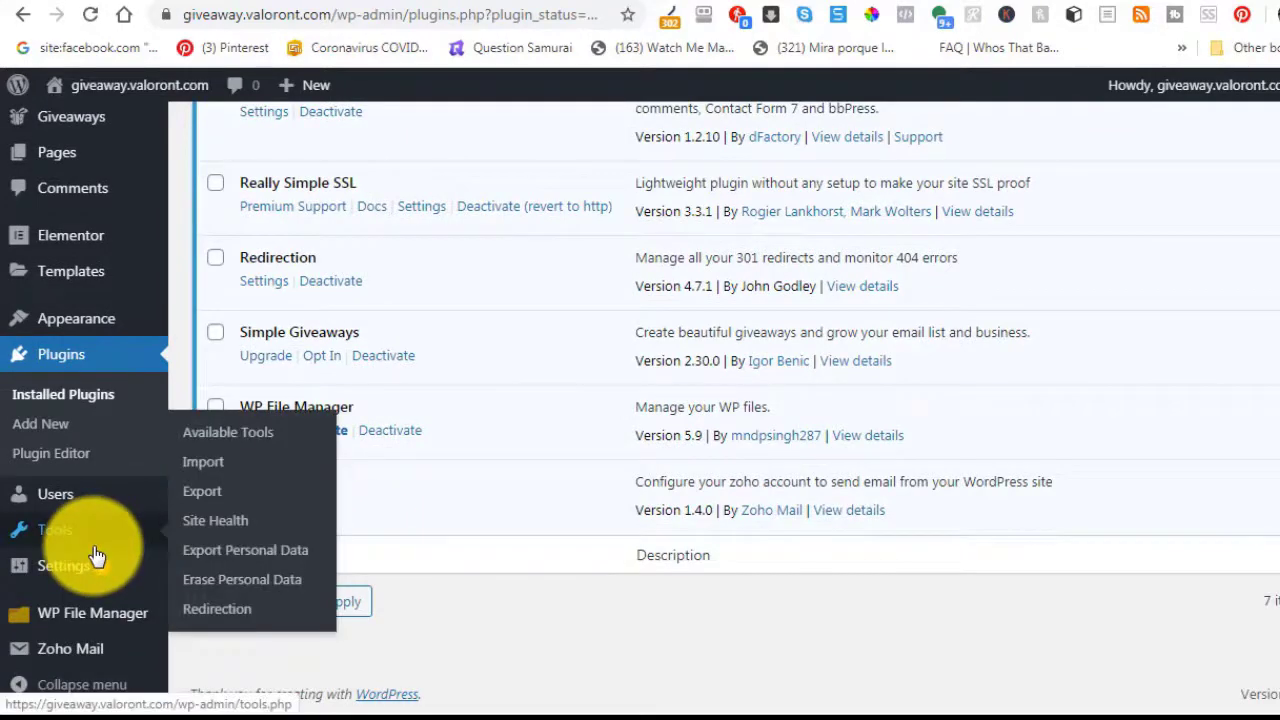
left_click(54, 646)
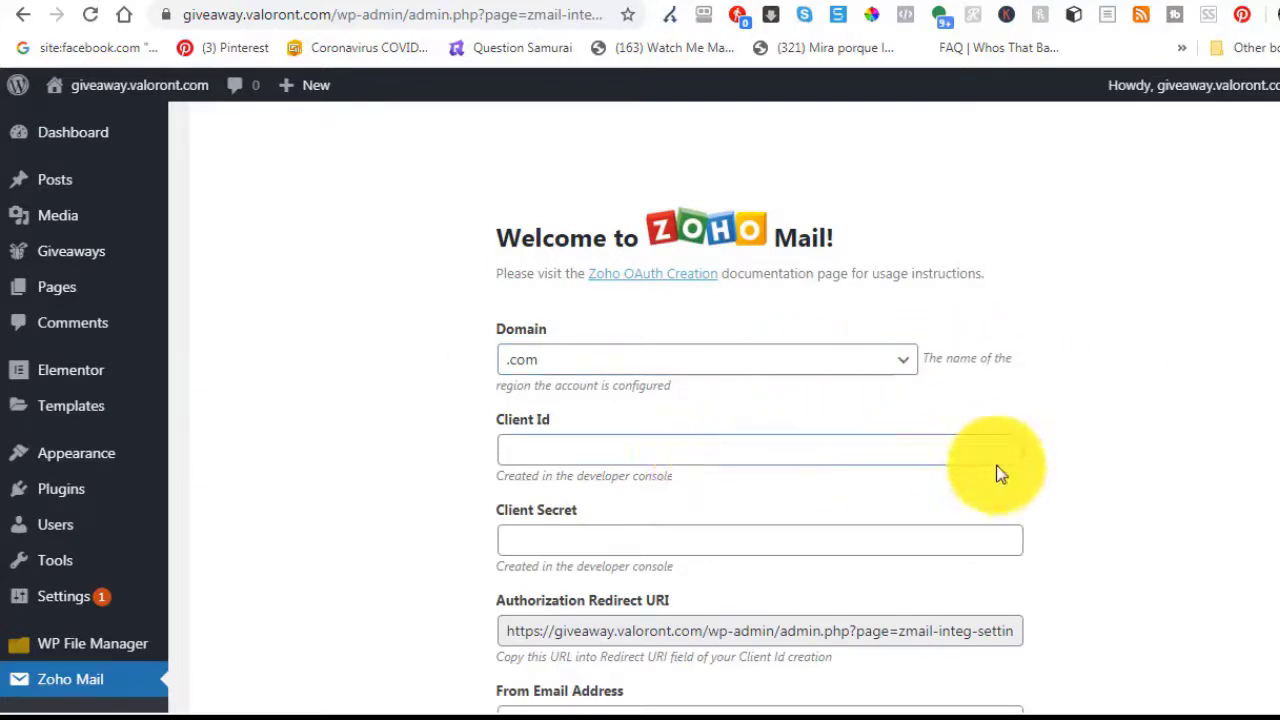
scroll(1160, 487, "down", 2)
scroll(1157, 487, "down", 2)
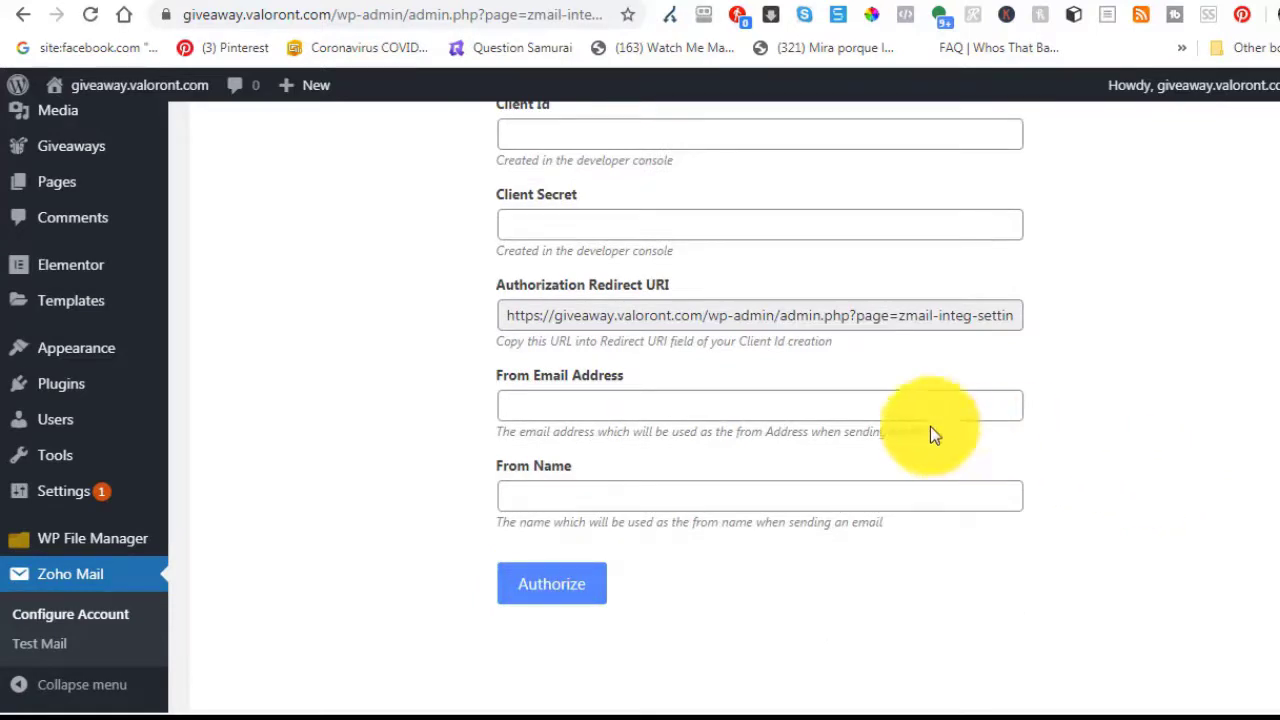
left_click(875, 403)
type("cx")
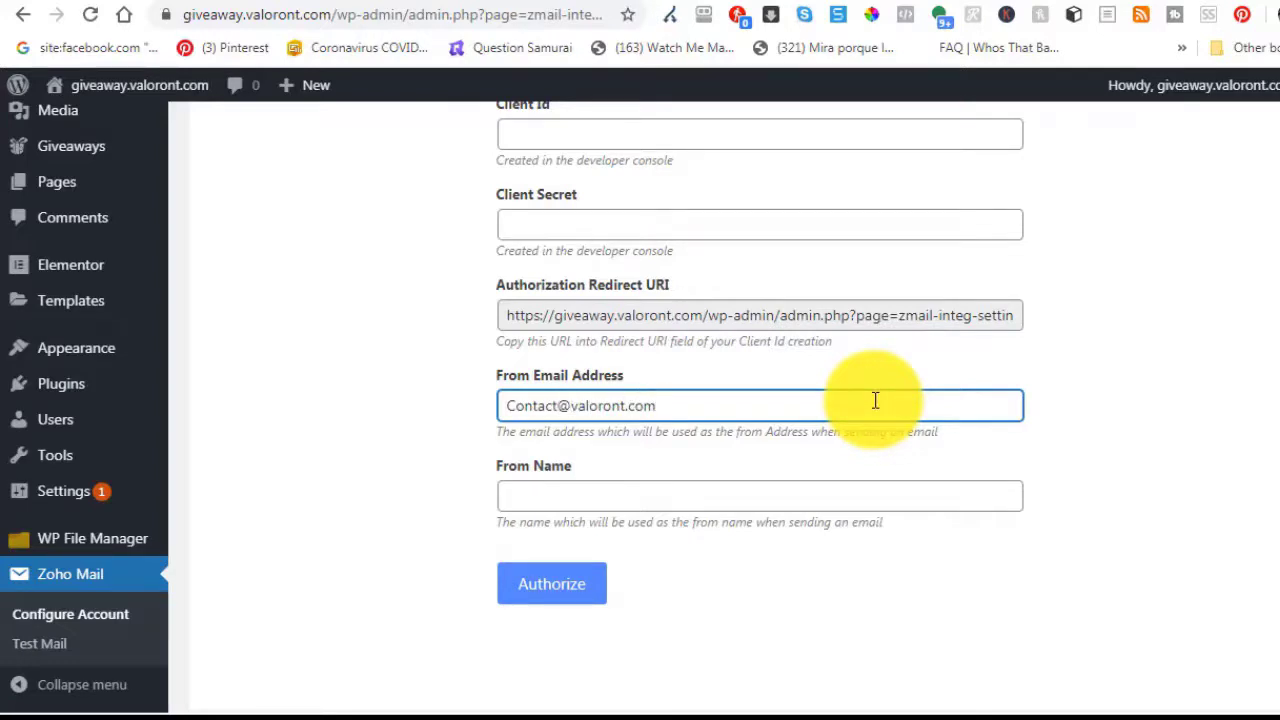
key("Tab")
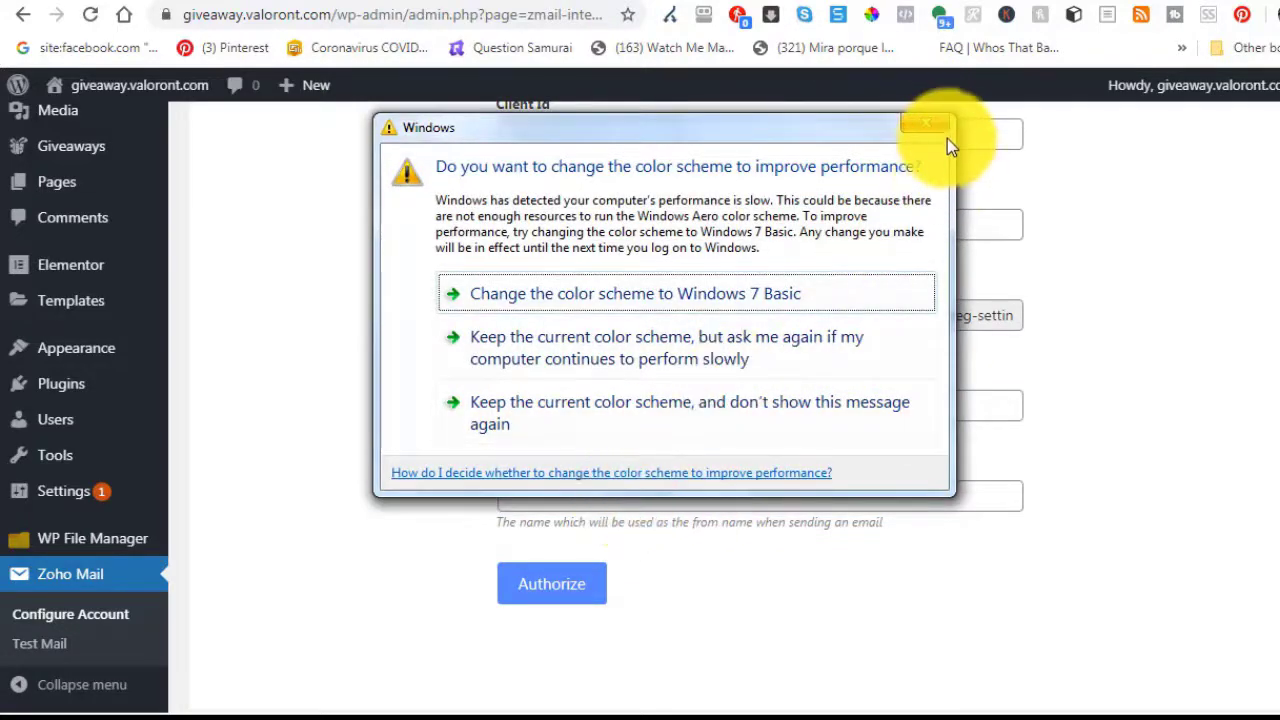
left_click(947, 138)
left_click(586, 492)
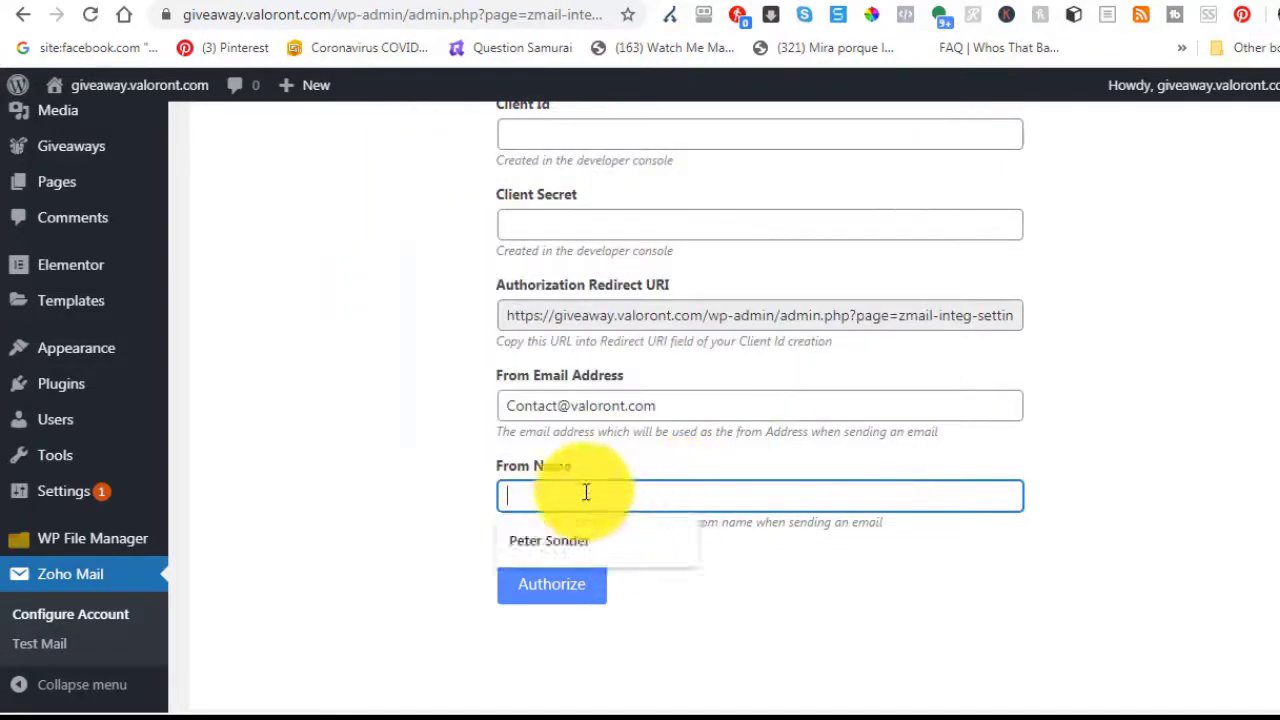
type("Valoront Suppo")
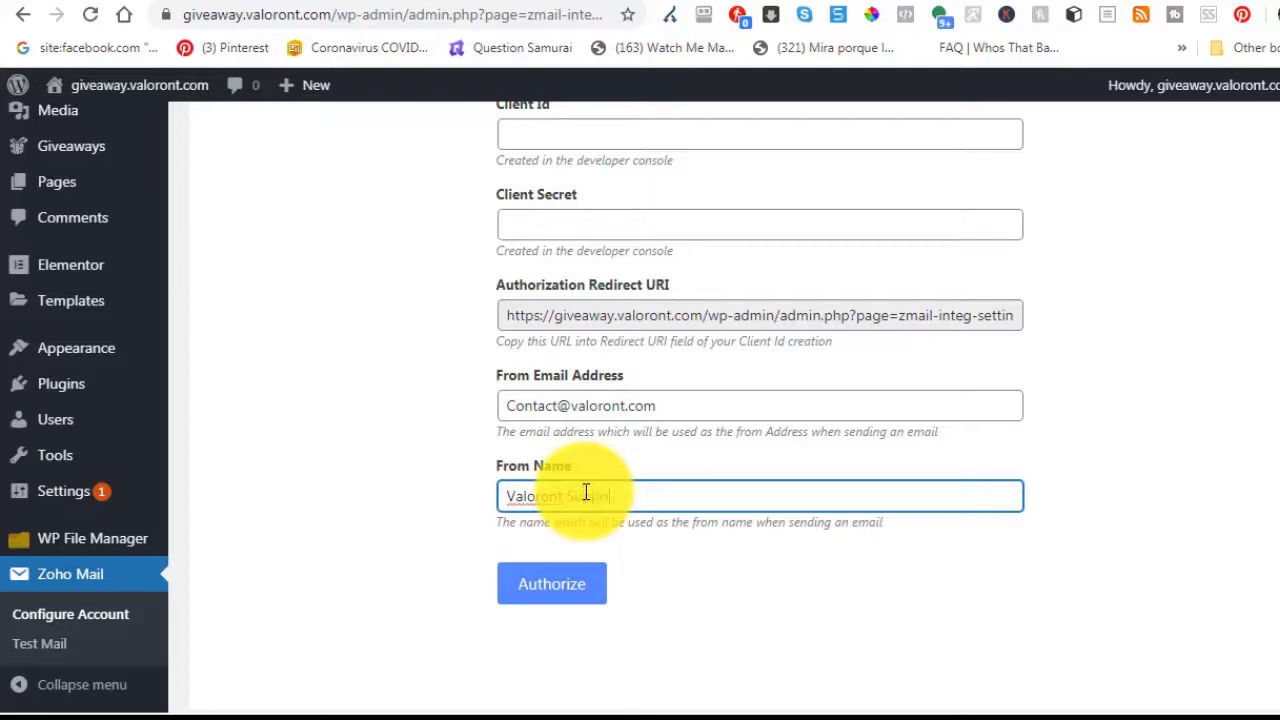
type("rt")
scroll(587, 494, "up", 3)
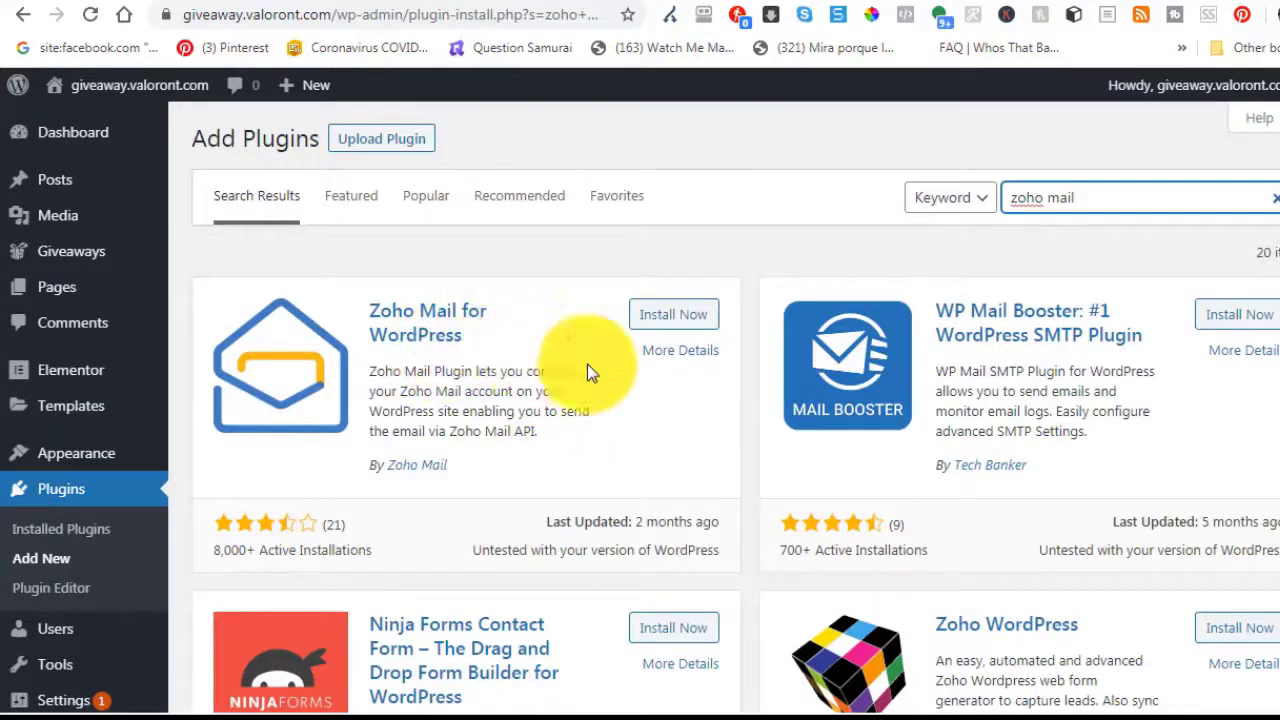
- Install and activate Zoho Mail for WordPress again from the zoho mail search results
left_click(671, 318)
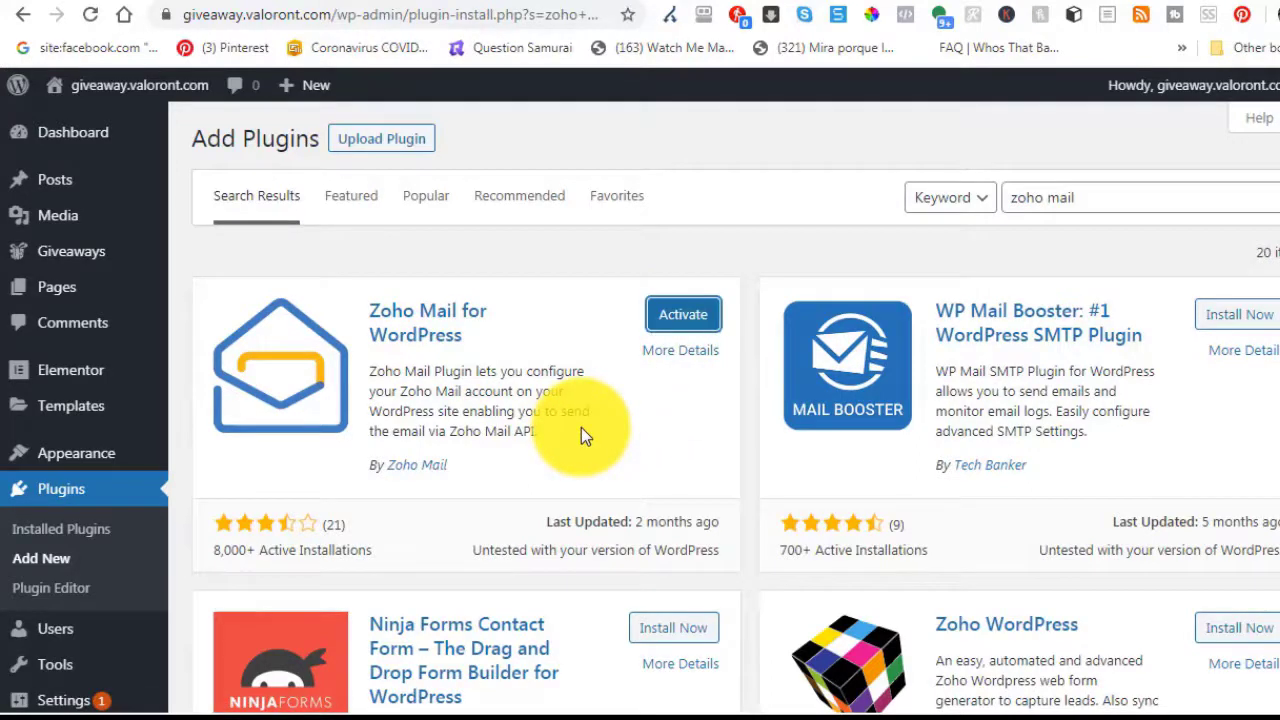
left_click(684, 316)
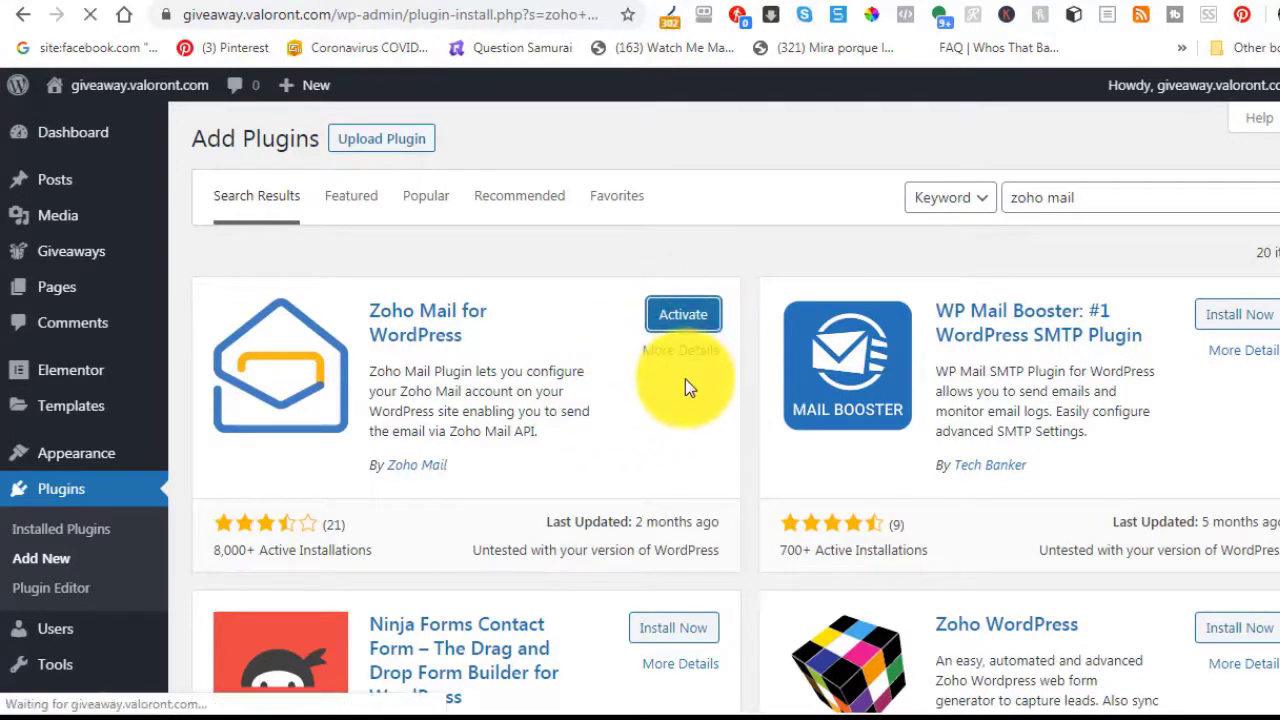
scroll(381, 532, "down", 2)
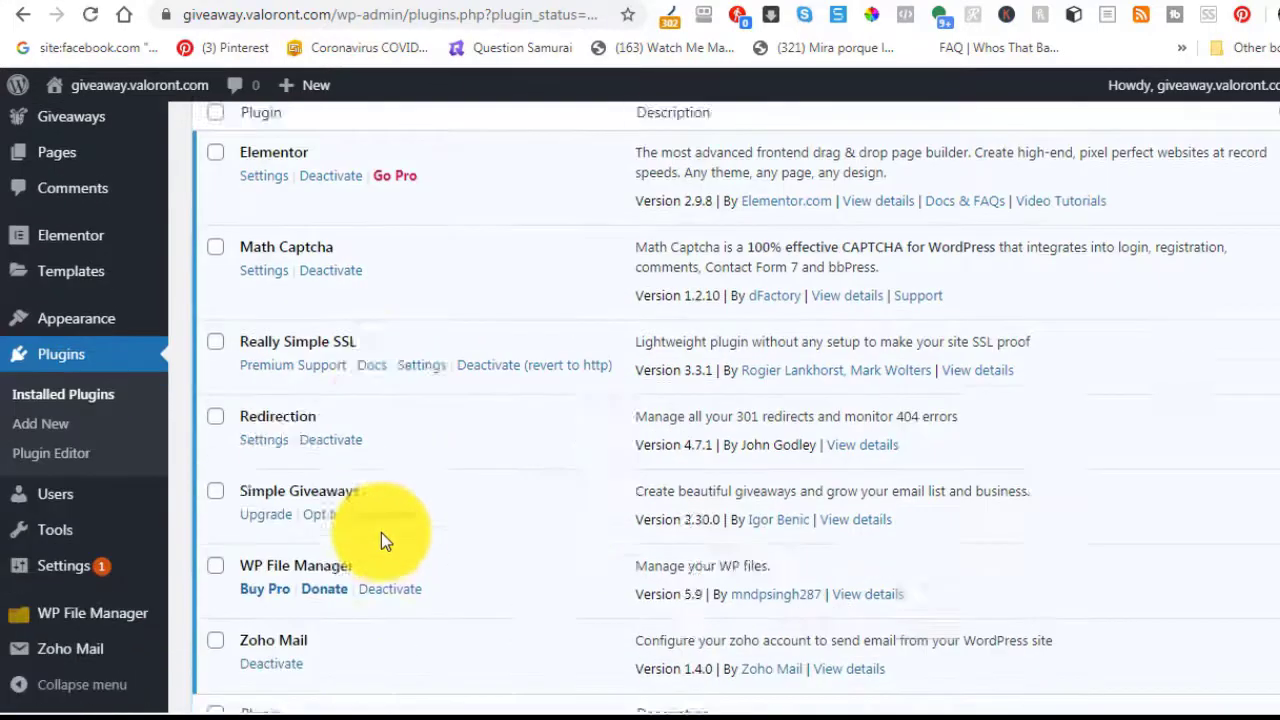
scroll(381, 540, "down", 2)
mouse_move(95, 550)
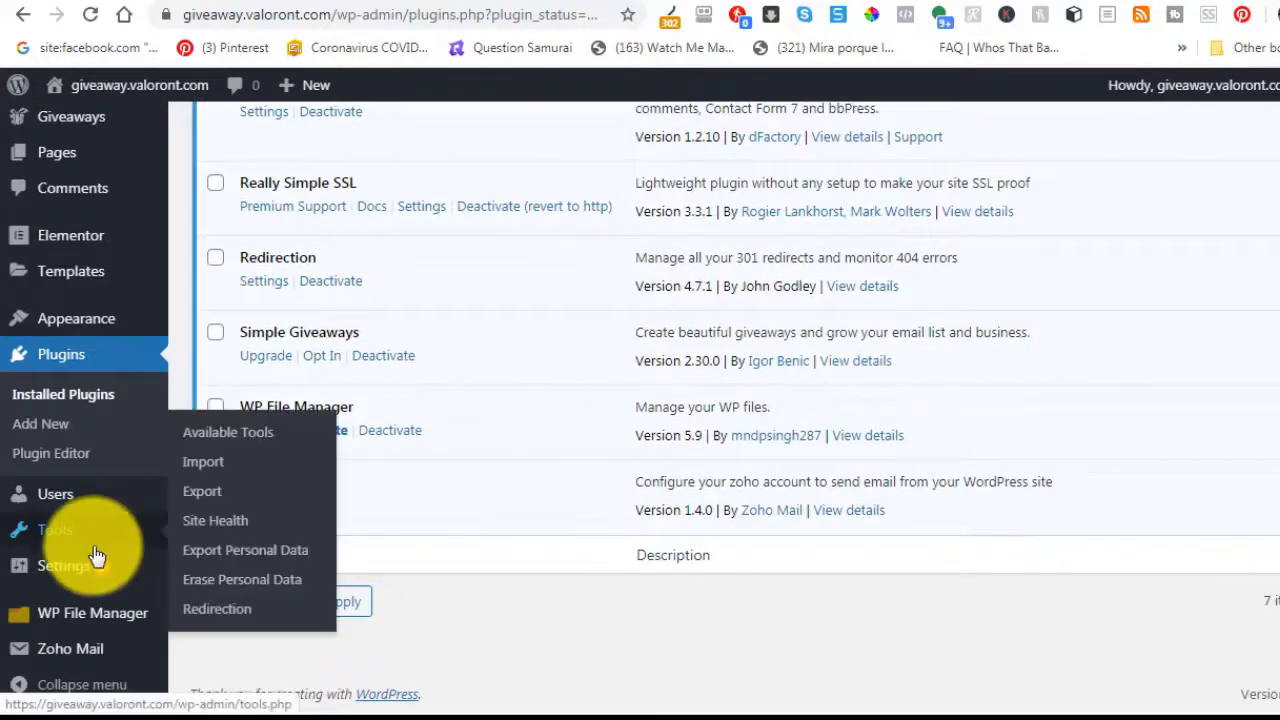
left_click(70, 649)
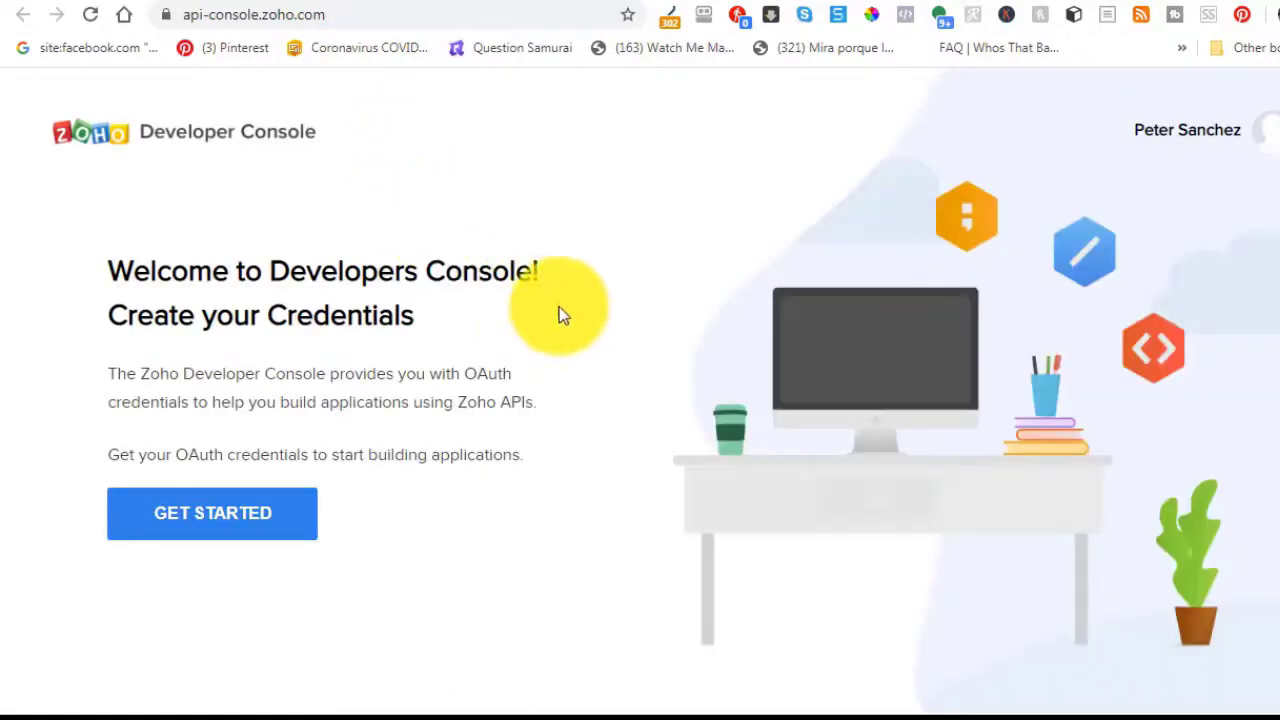
left_click(240, 518)
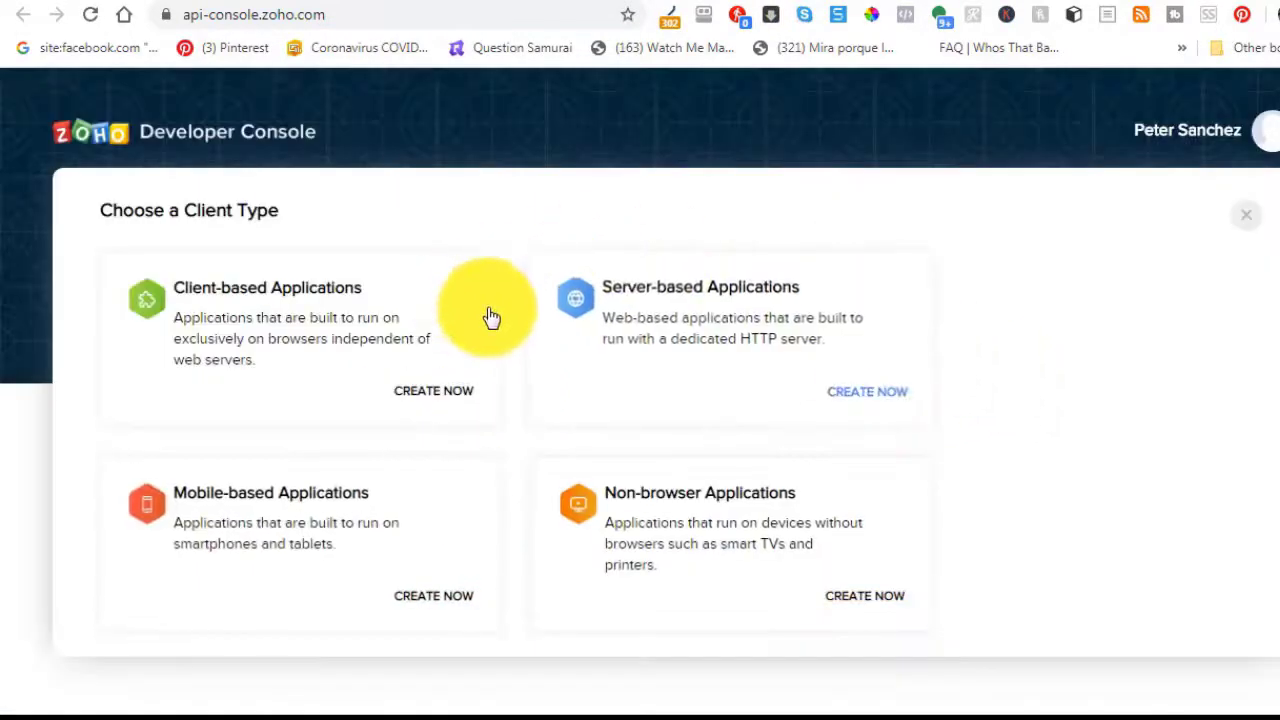
left_click(777, 374)
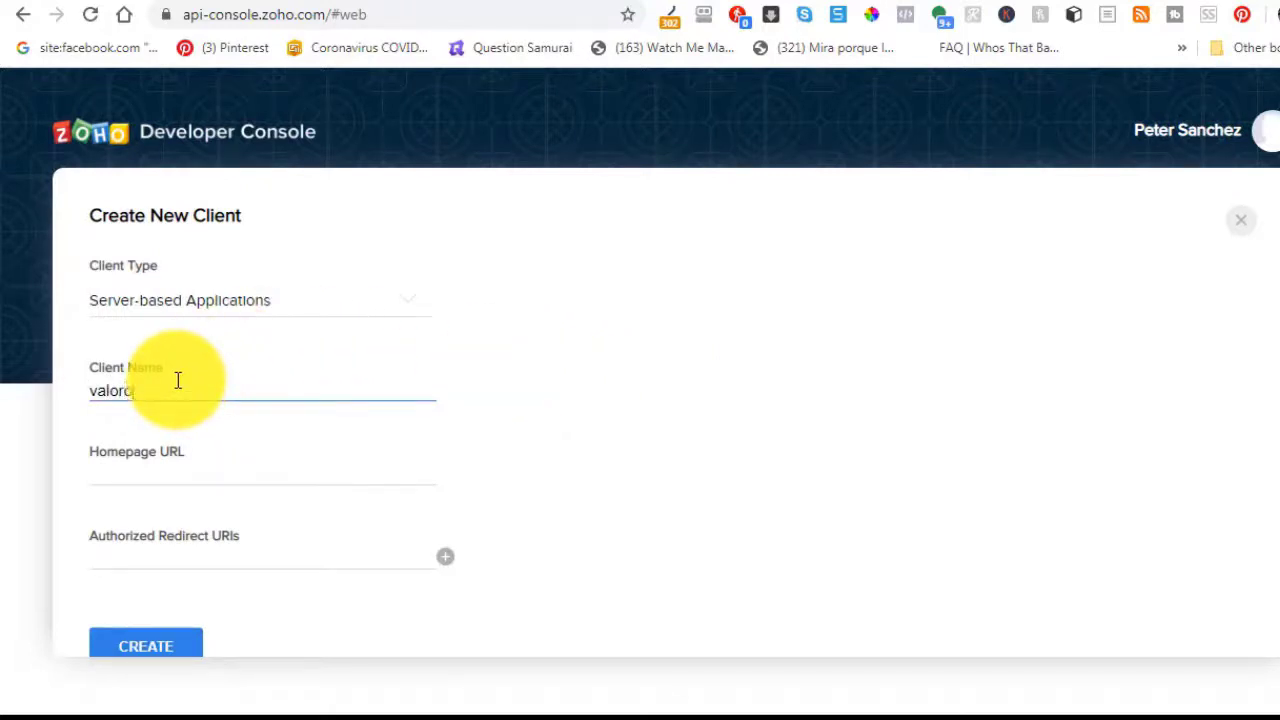
left_click(155, 479)
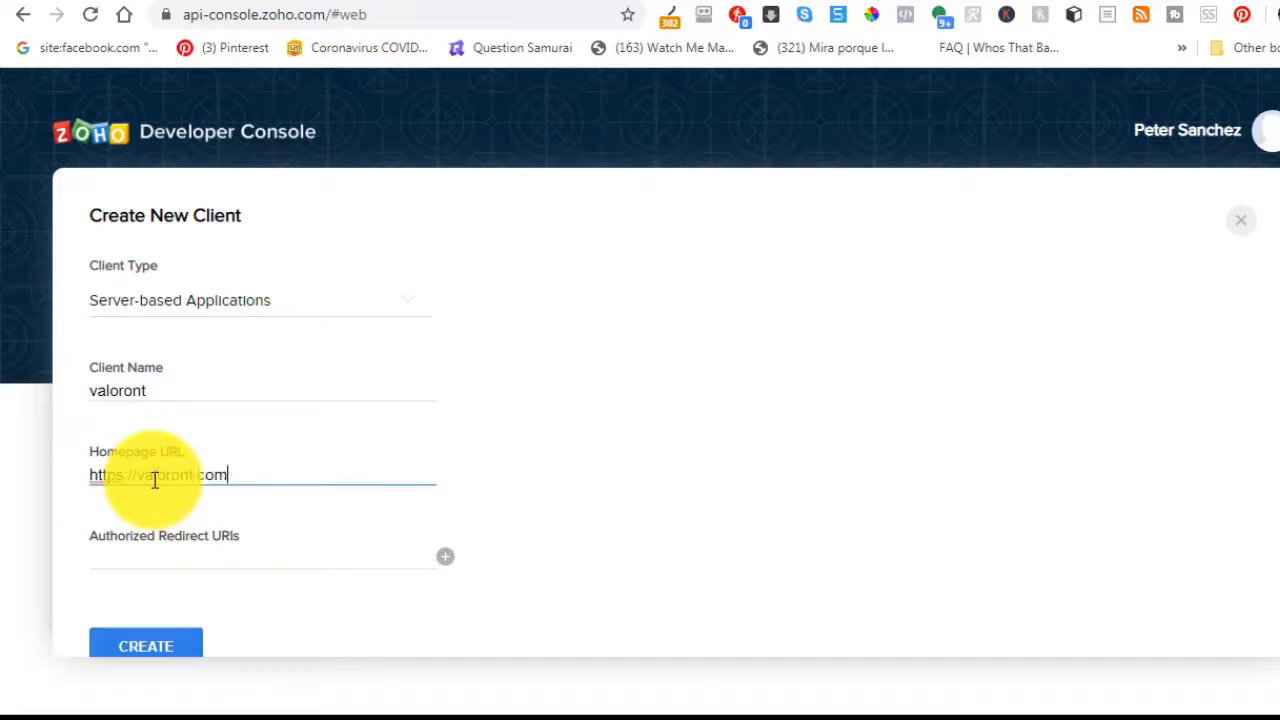
scroll(364, 509, "down", 1)
scroll(364, 509, "up", 1)
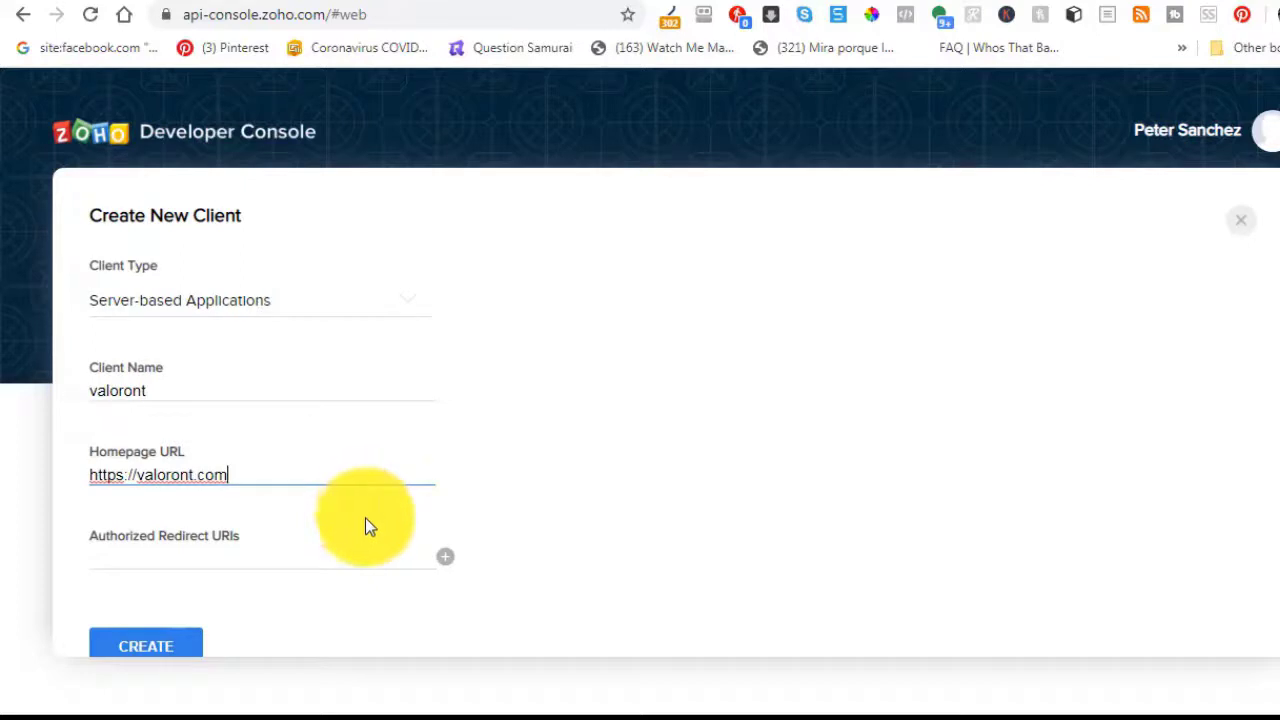
- Copy the Authorization Redirect URI from the WordPress Zoho Mail settings page
left_click(90, 5)
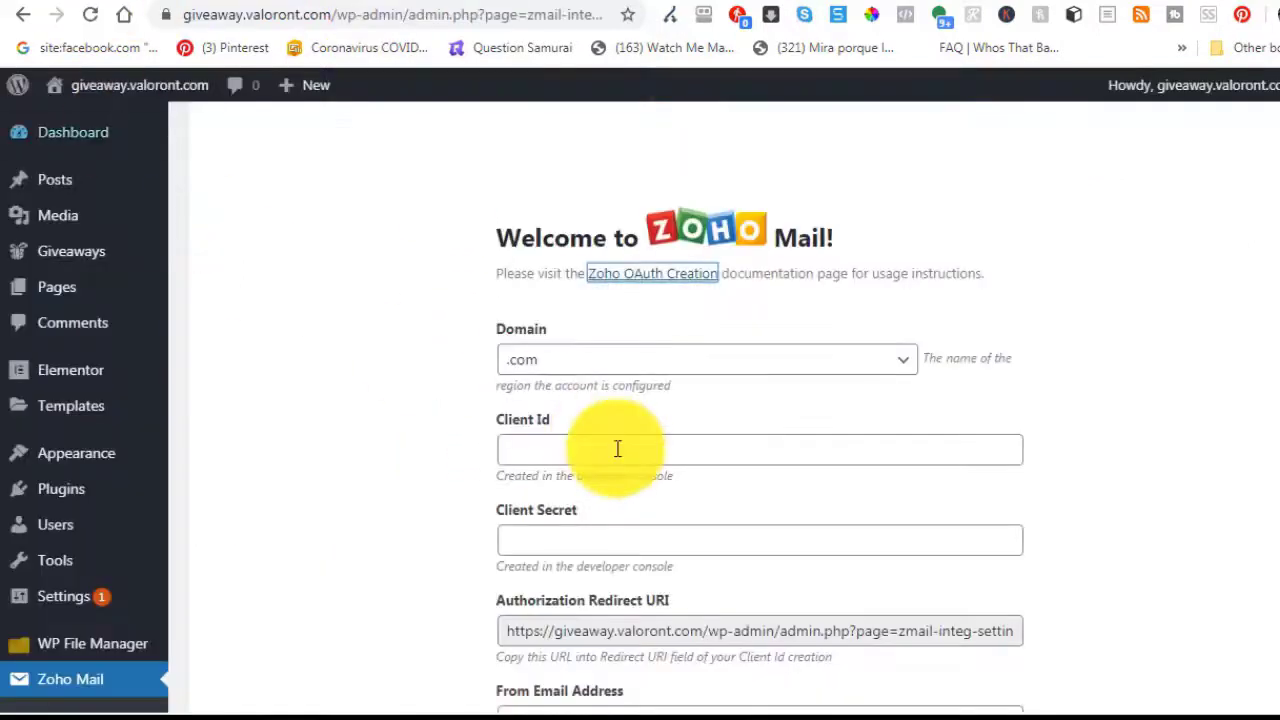
scroll(651, 600, "down", 1)
triple_click(657, 522)
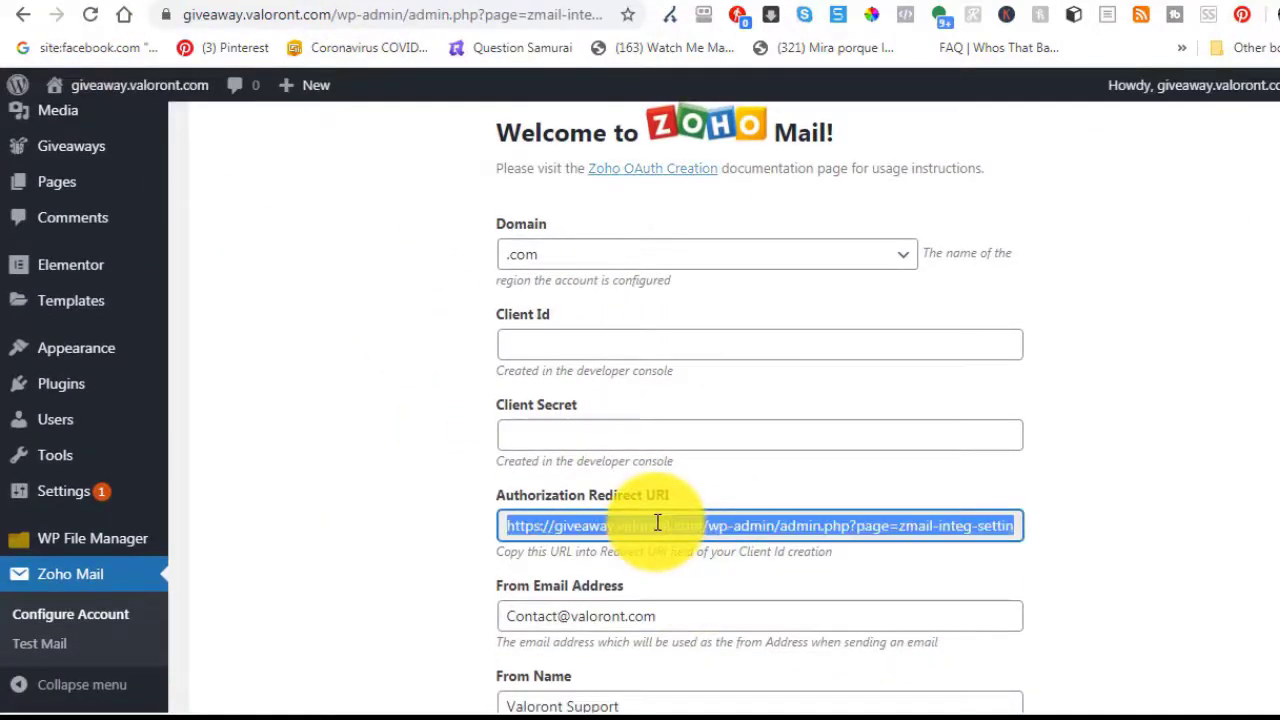
right_click(657, 522)
left_click(737, 337)
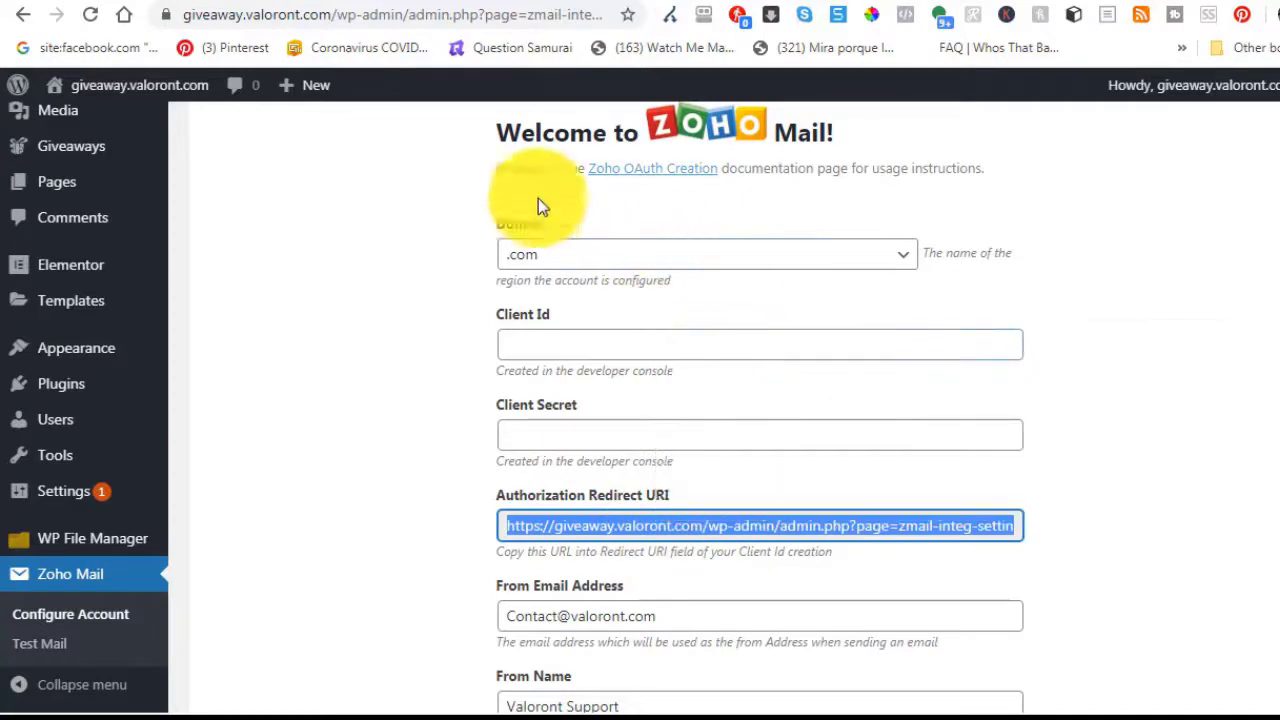
left_click(282, 5)
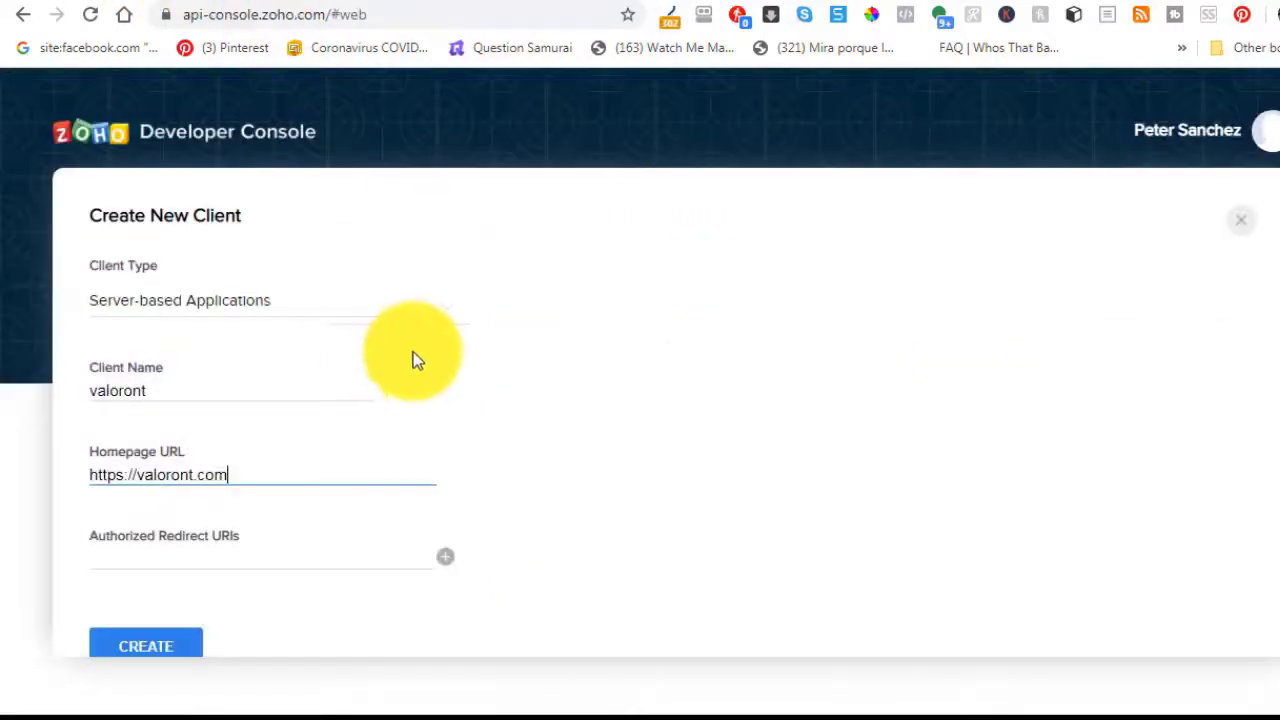
- Paste the redirect URI, create the valoront client, and copy its new Client ID
left_click(160, 549)
key("ctrl+v")
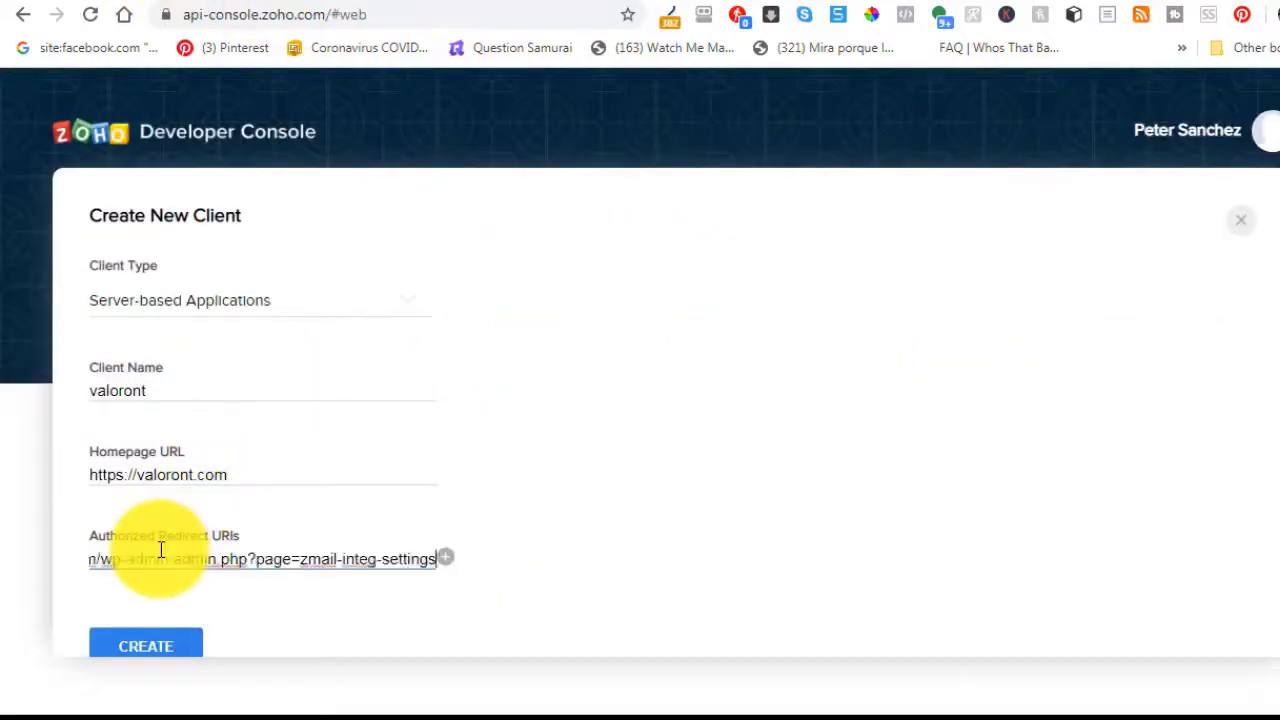
scroll(282, 573, "down", 1)
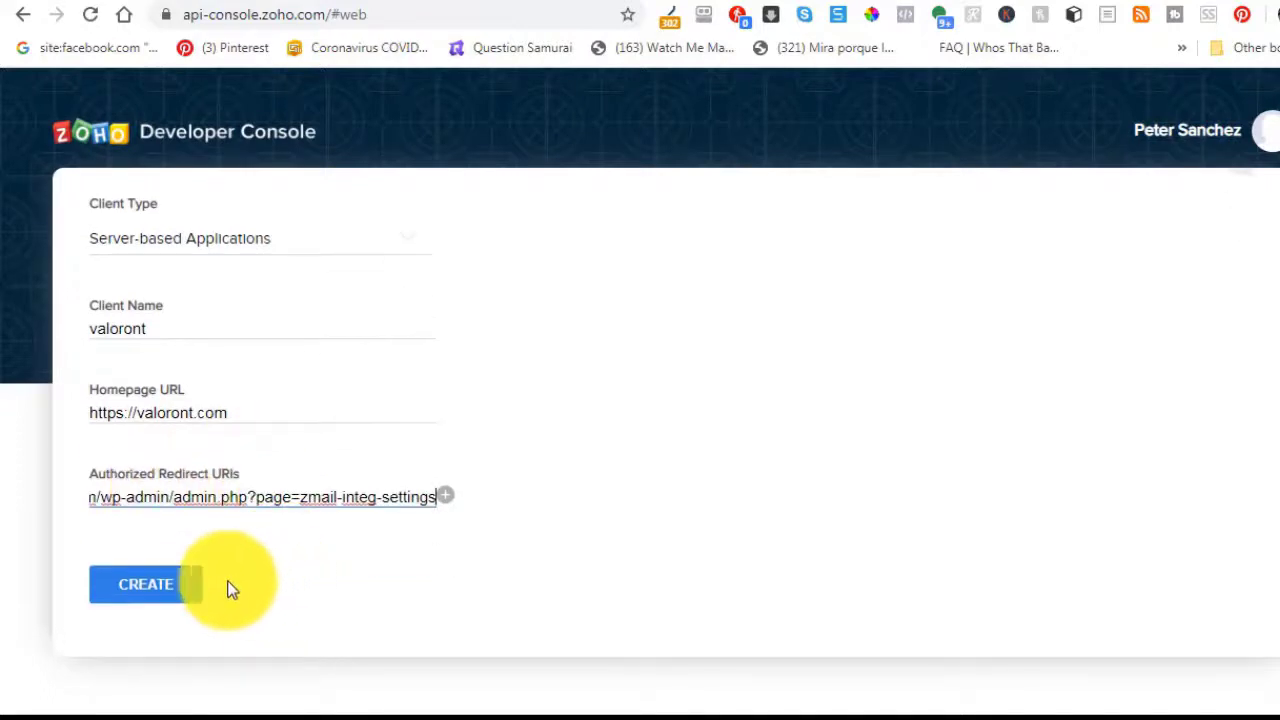
left_click(168, 588)
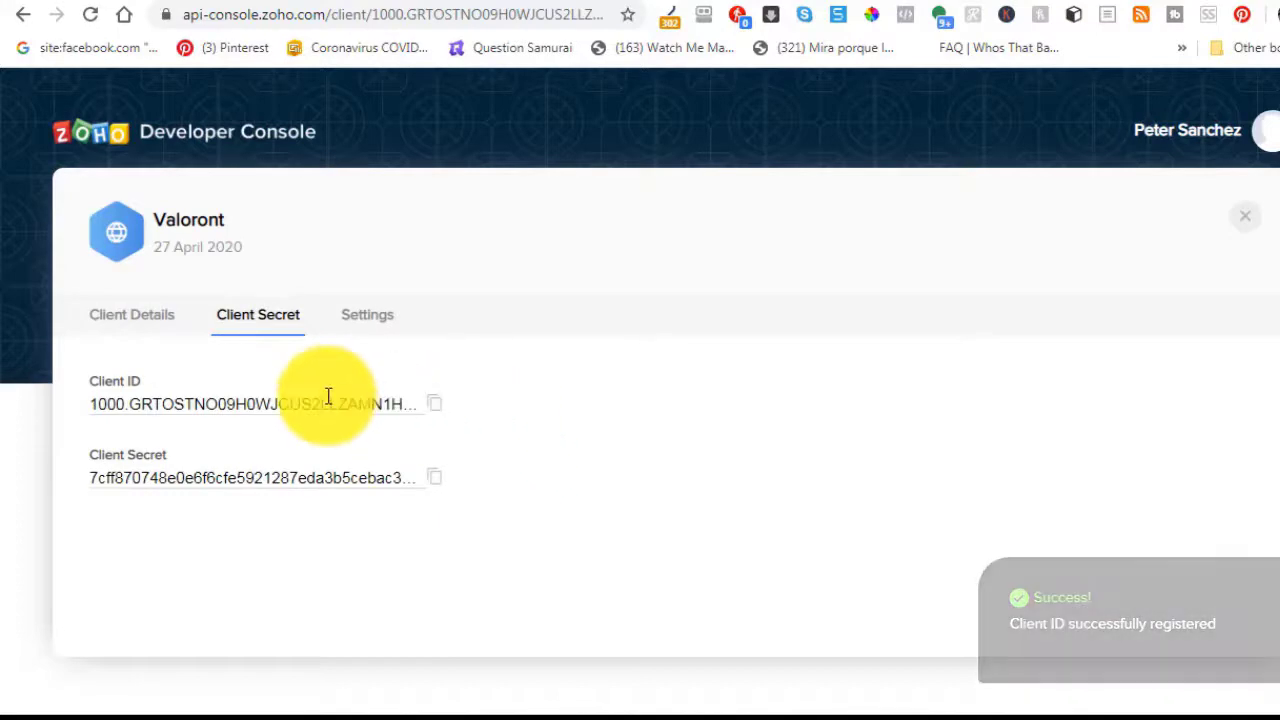
left_click(437, 393)
- Paste the copied Client ID into the plugin's Client Id field
left_click(165, 2)
left_click(590, 334)
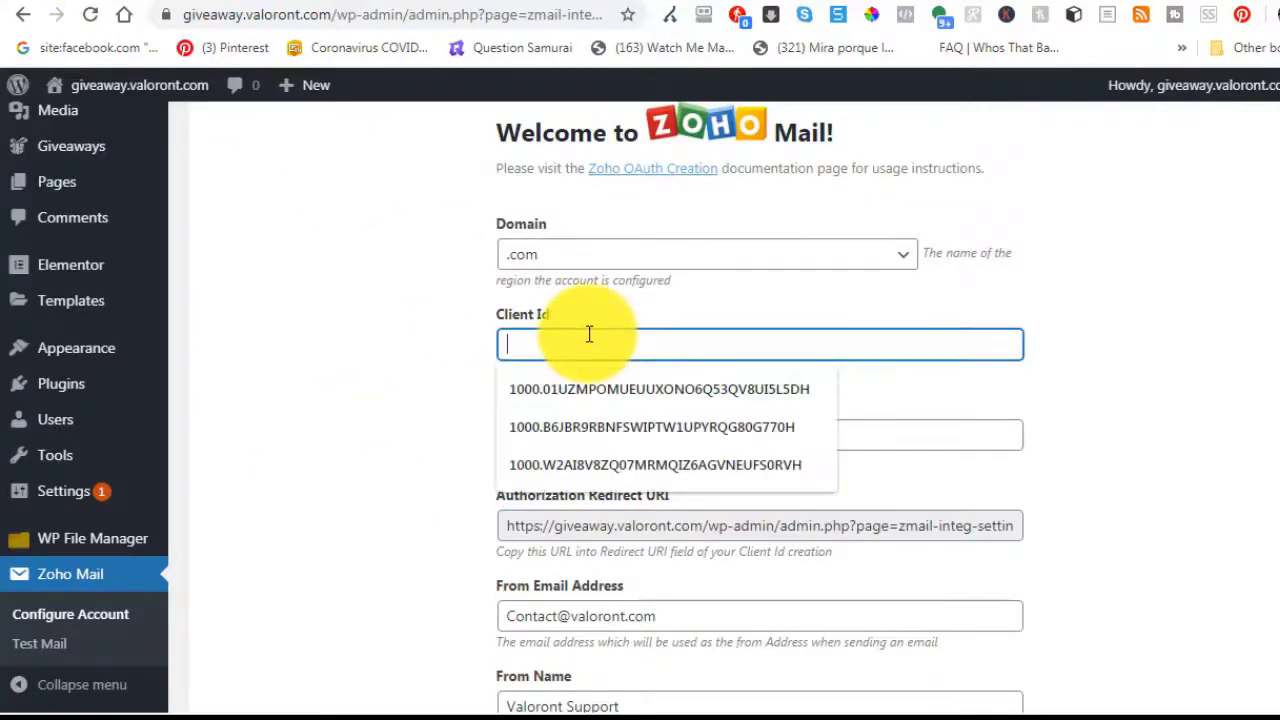
right_click(588, 336)
left_click(672, 459)
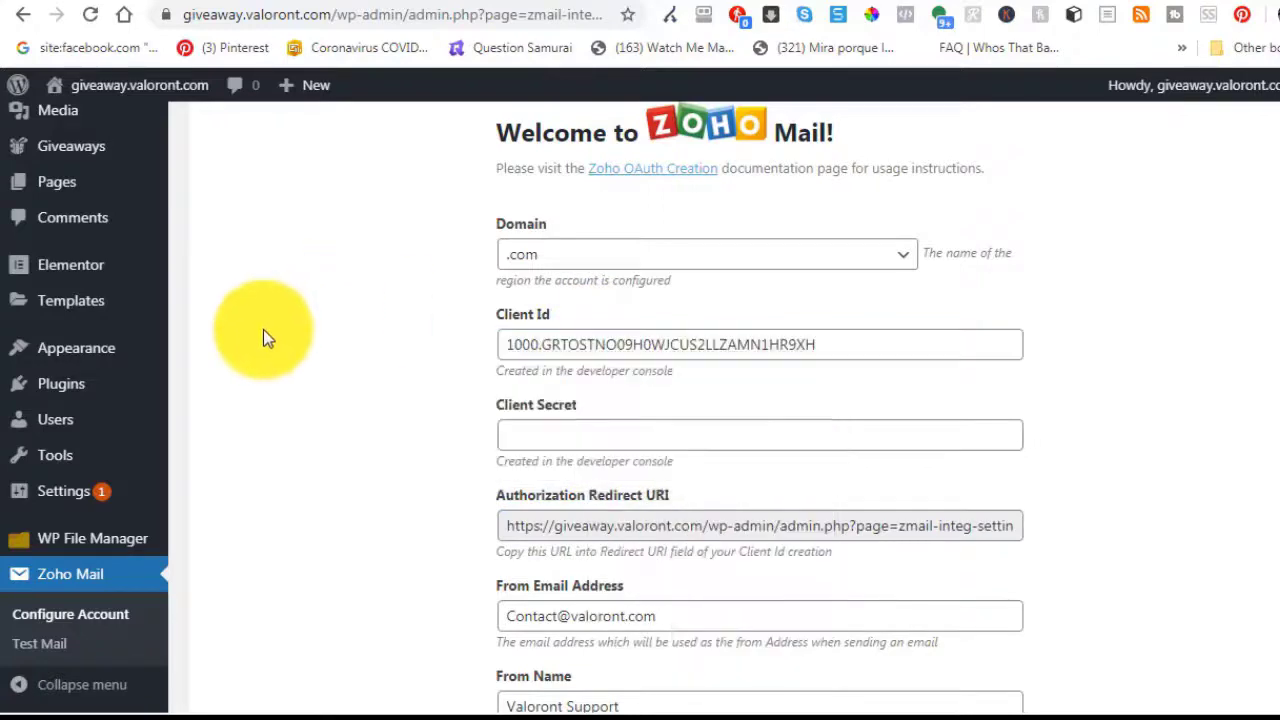
- Copy the Client Secret from the Developer Console and paste it into Client Secret
left_click(240, 4)
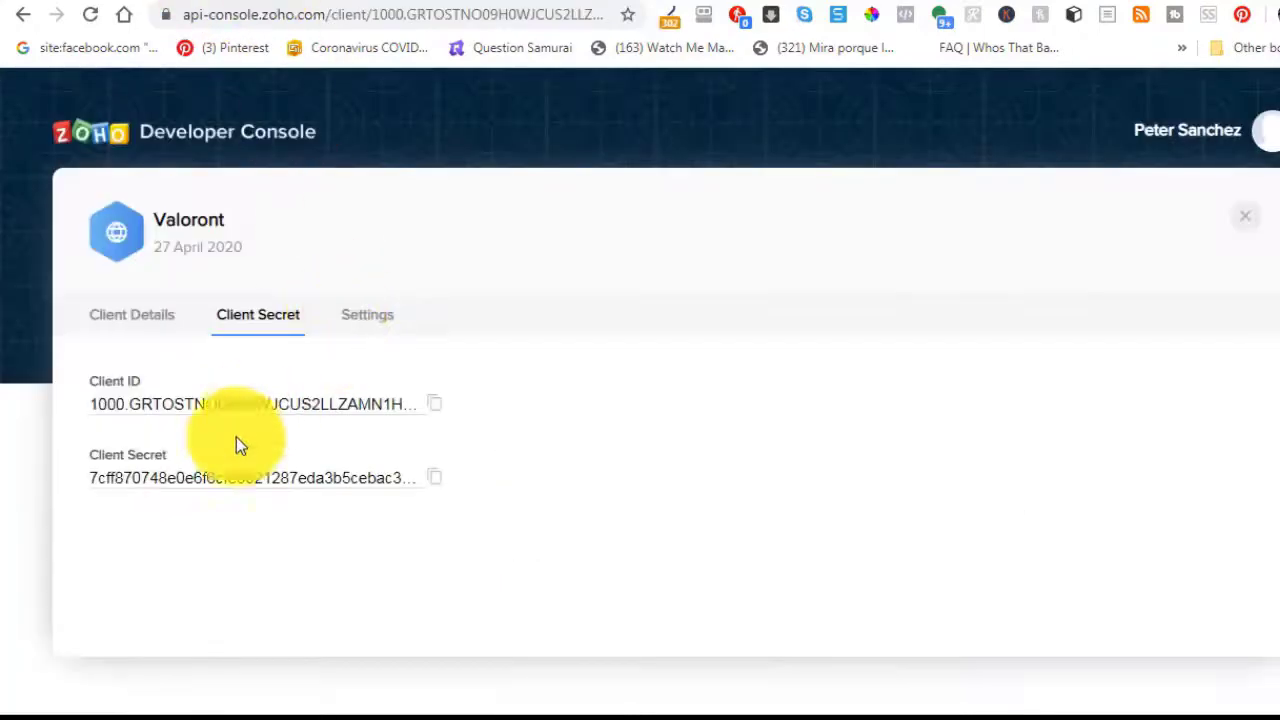
left_click(435, 476)
left_click(165, 4)
left_click(619, 433)
right_click(619, 433)
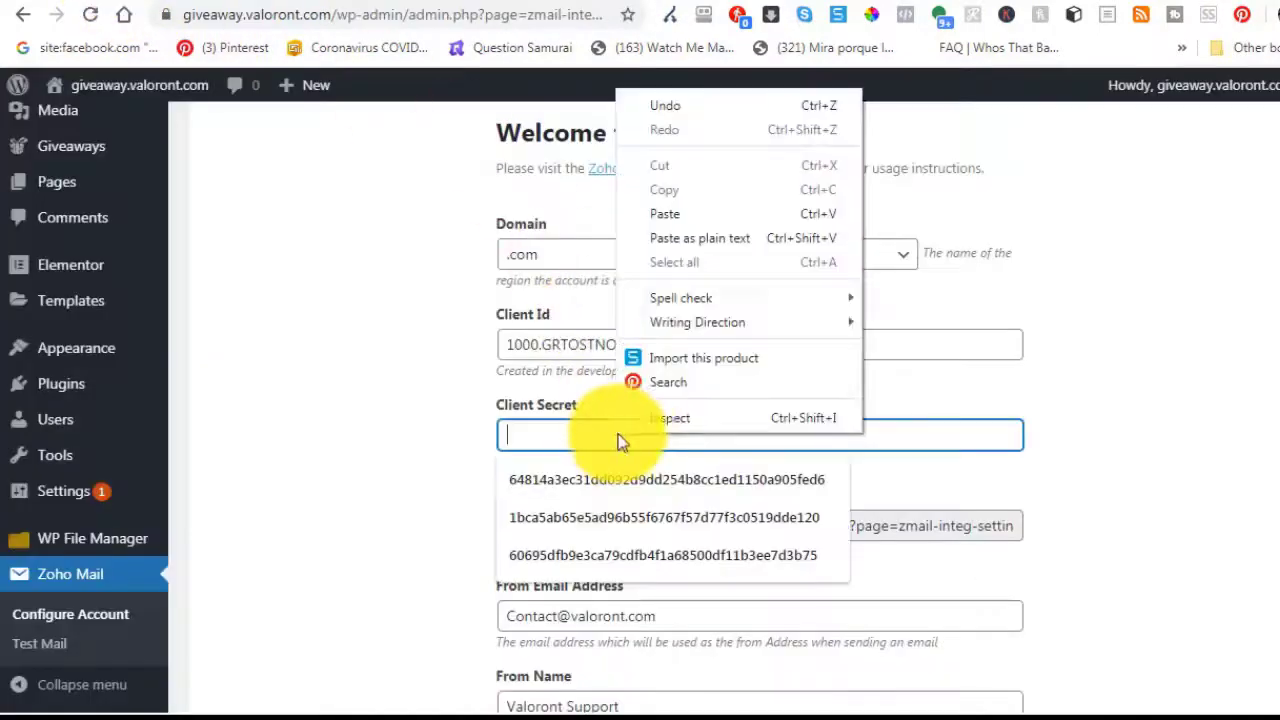
left_click(665, 217)
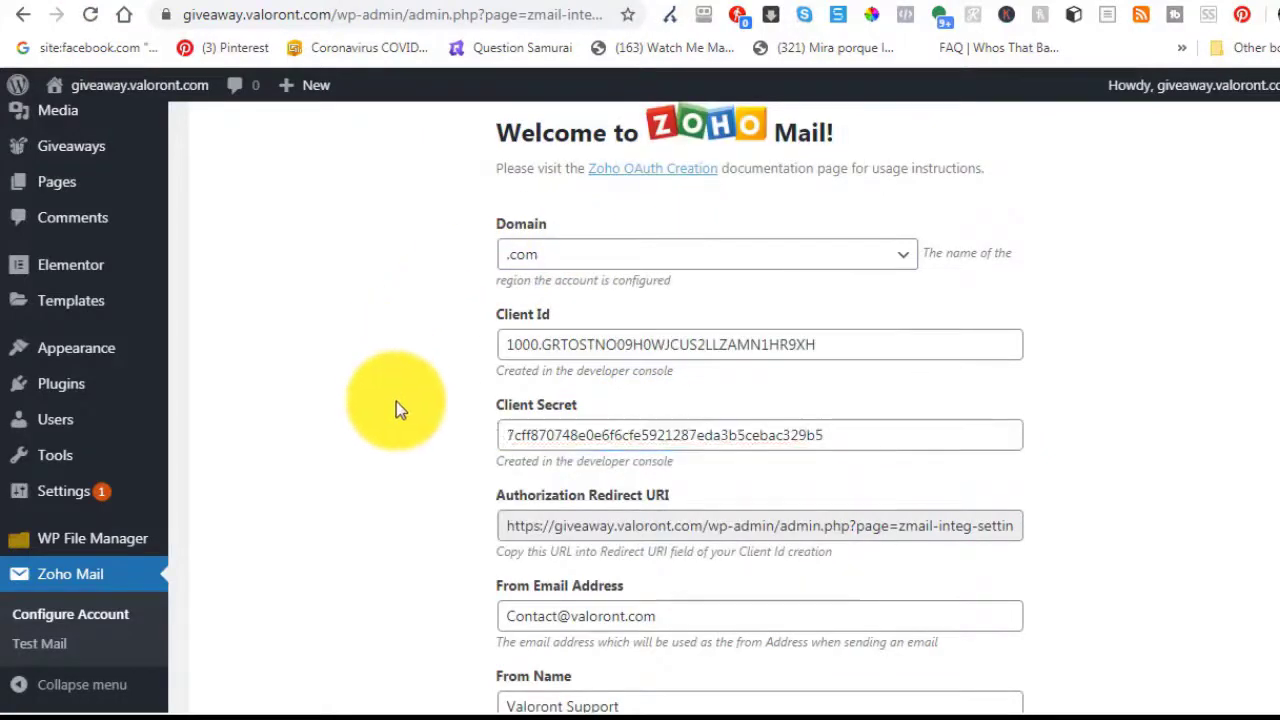
scroll(397, 400, "up", 1)
scroll(398, 399, "down", 3)
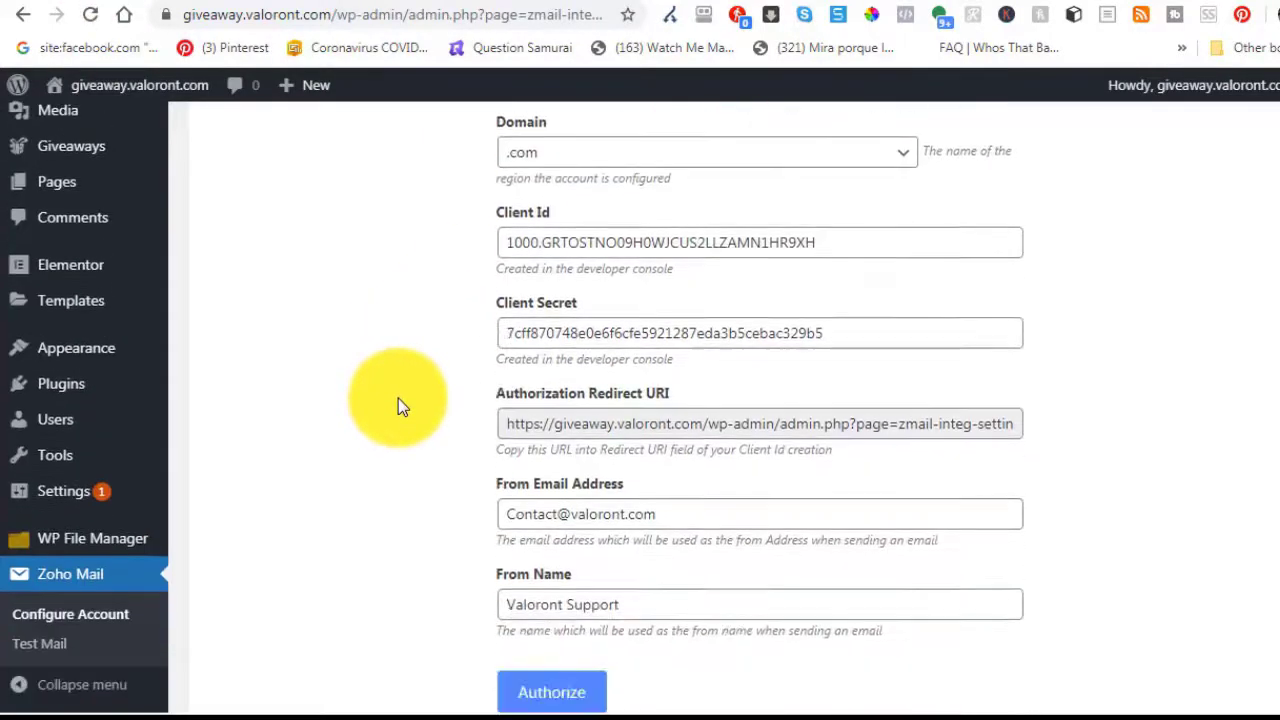
- Submit the credentials, grant valoront access to Zoho Mail, and scroll to the sender fields
left_click(540, 585)
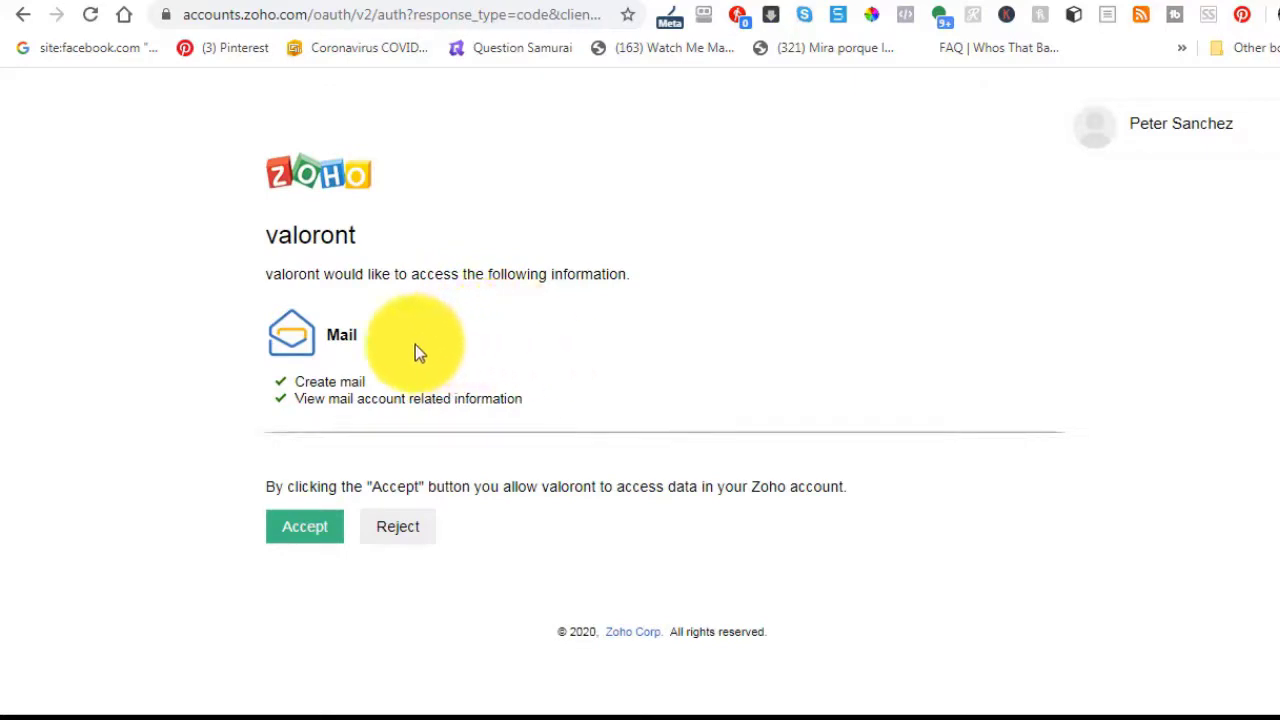
left_click(316, 534)
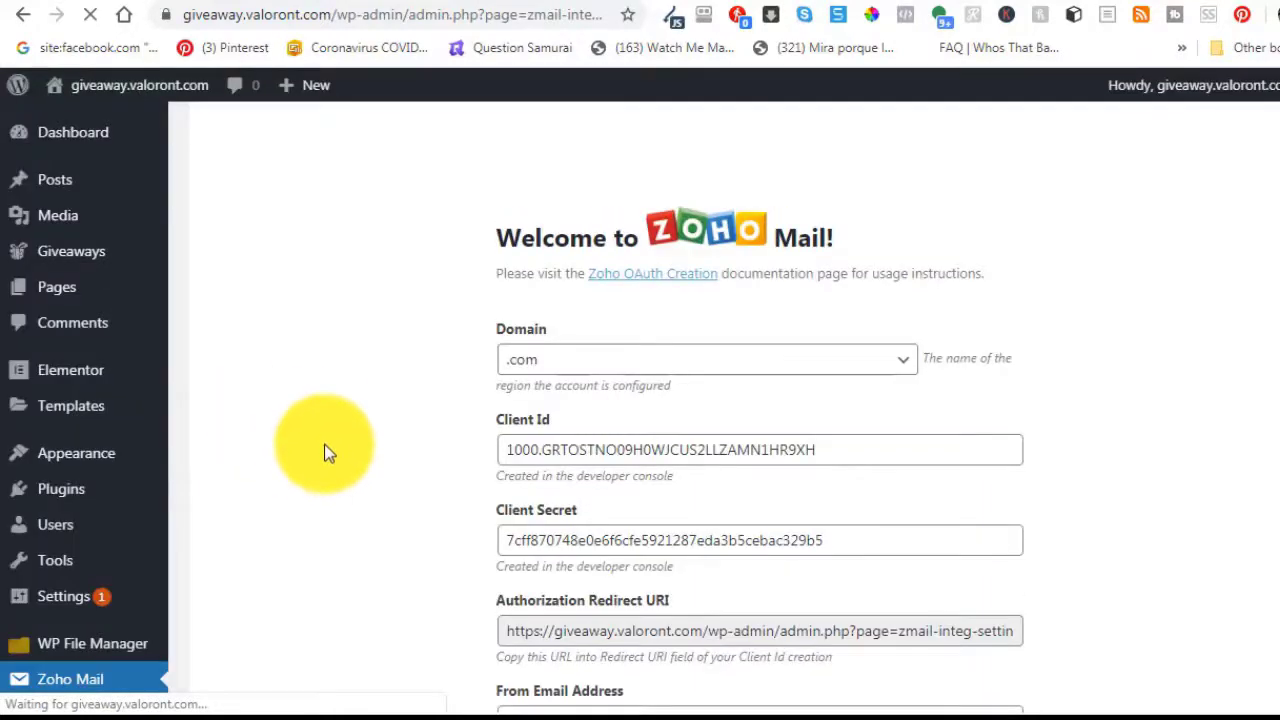
scroll(330, 447, "down", 3)
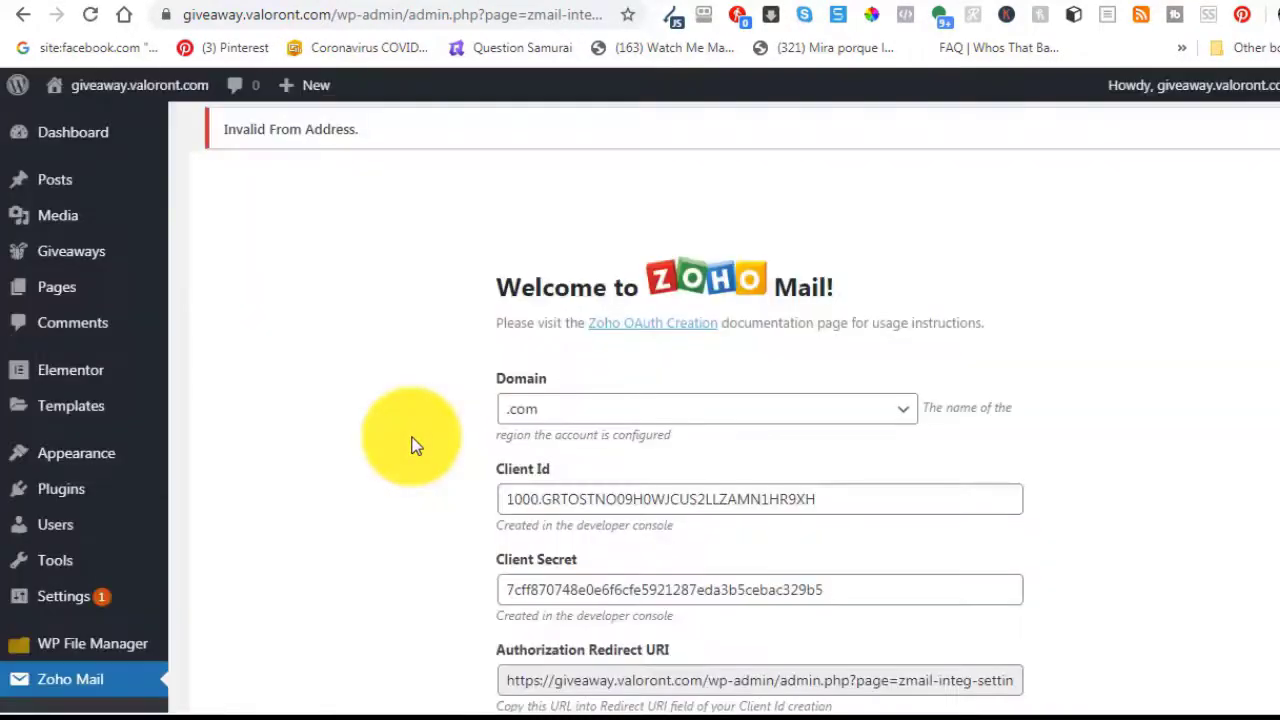
scroll(417, 445, "down", 5)
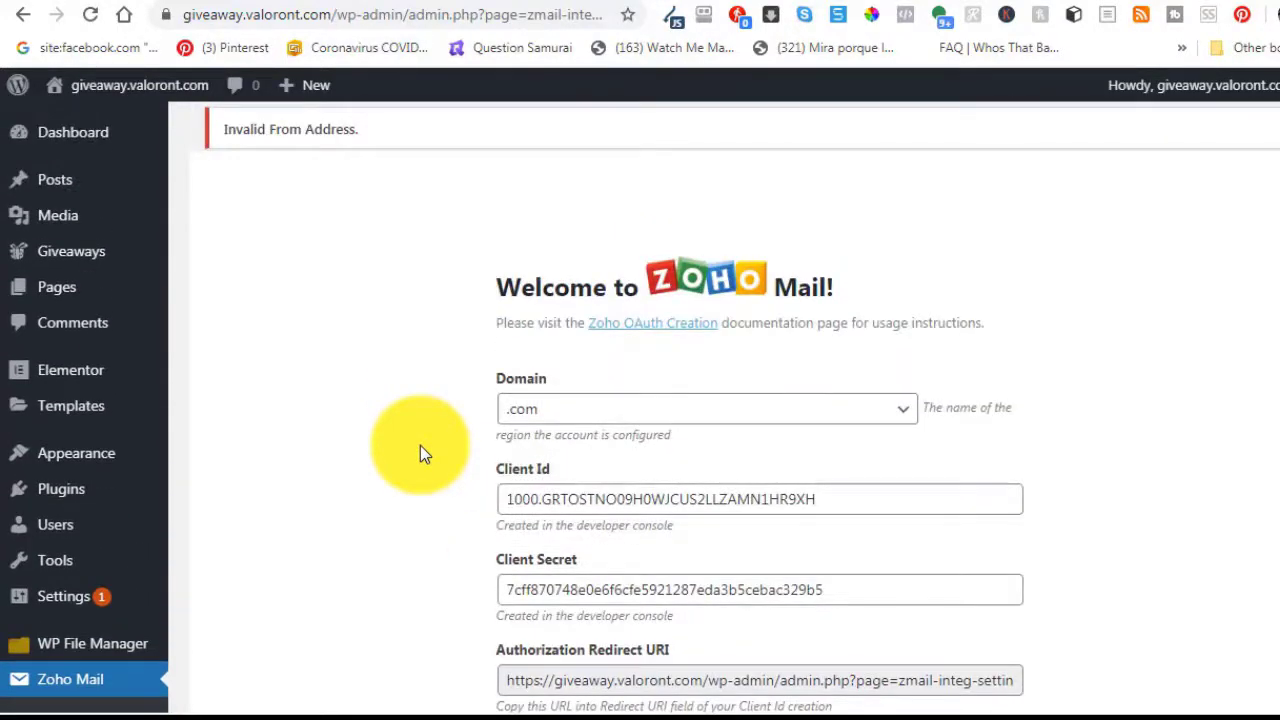
scroll(420, 447, "down", 3)
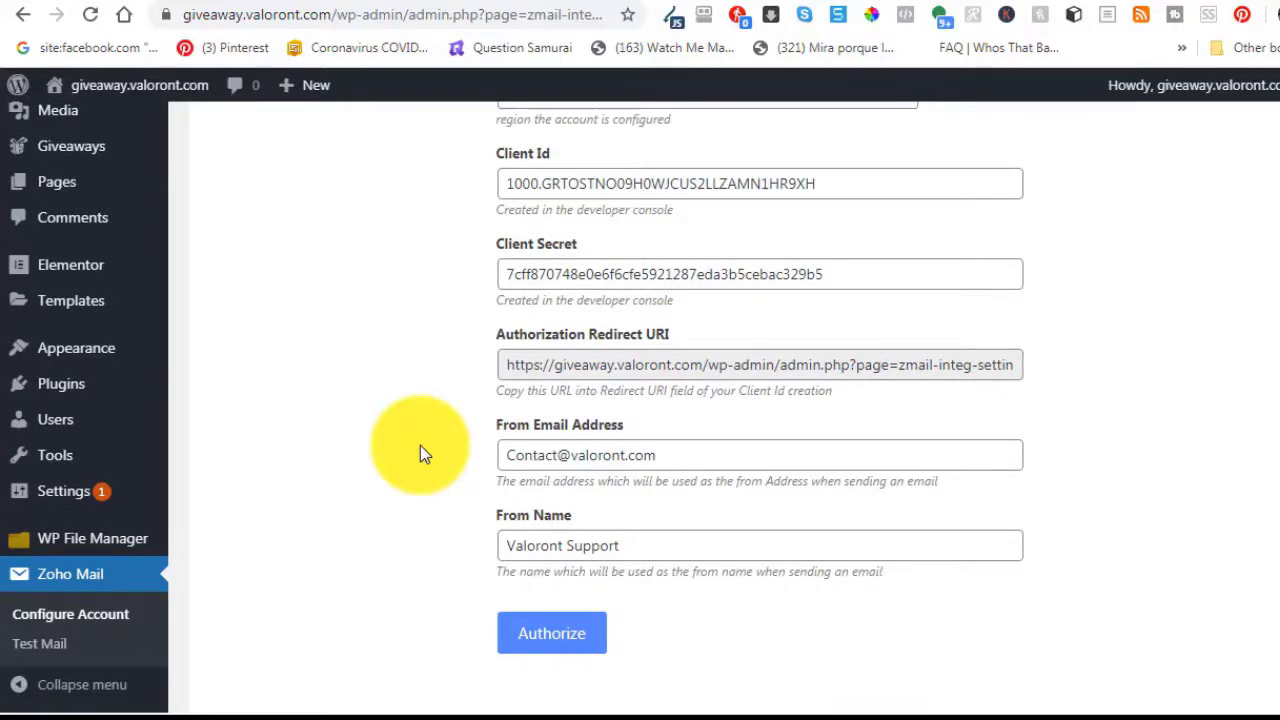
- Replace 'Contact' in the From Email Address with the admin's username and submit for authorization
left_click(560, 458)
left_click_drag(560, 458, 483, 463)
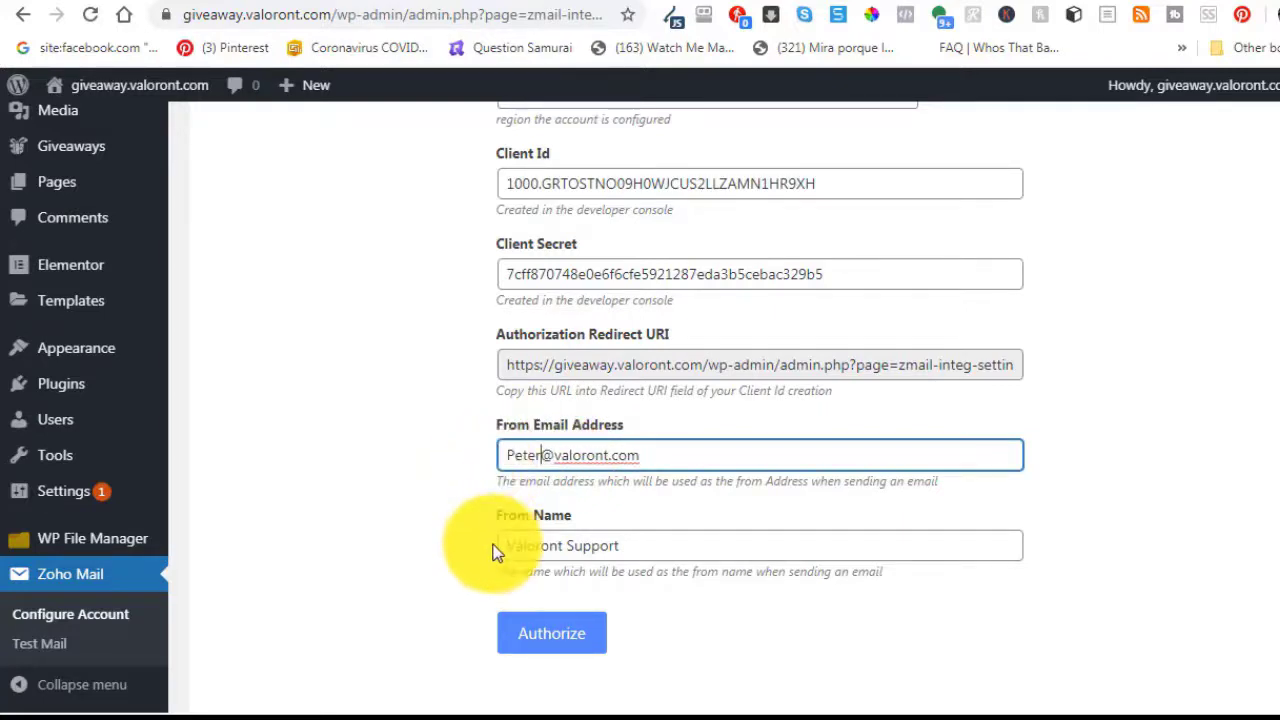
scroll(487, 549, "down", 1)
scroll(500, 548, "up", 3)
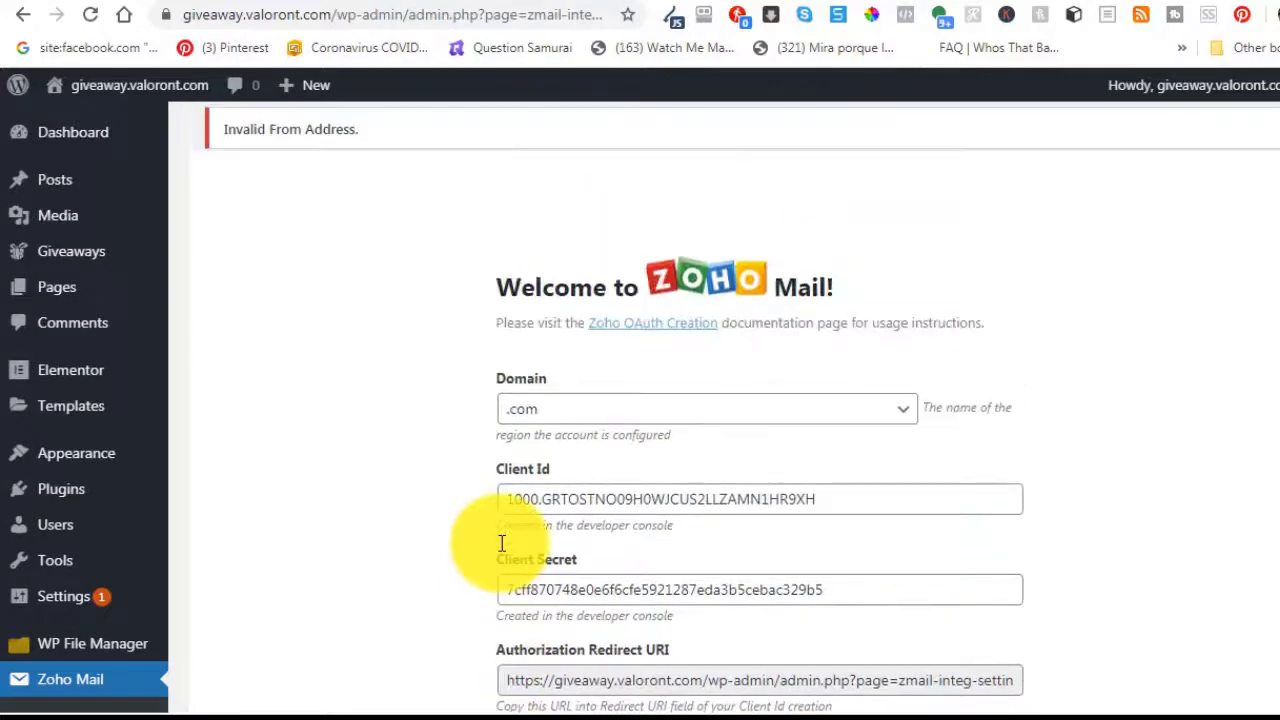
scroll(502, 543, "down", 4)
left_click(545, 540)
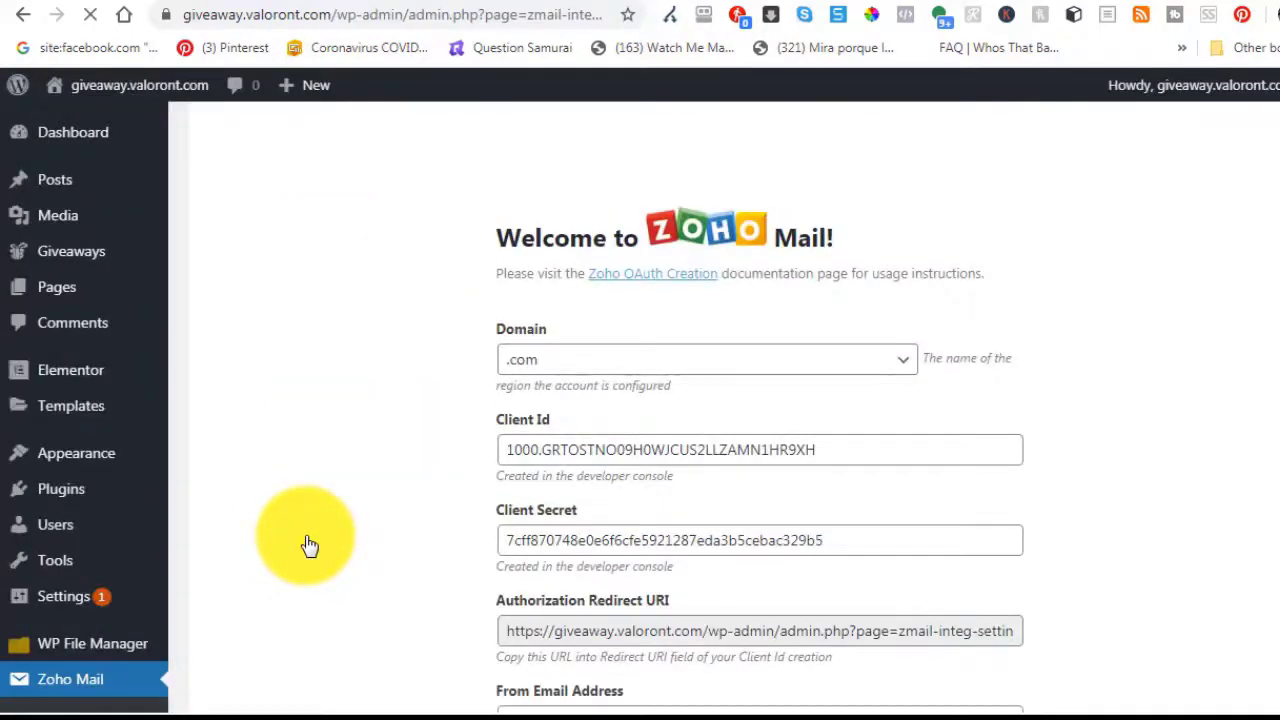
- Make the username's first letter lowercase in the From address and confirm the 'Access Granted' notice
scroll(310, 545, "down", 2)
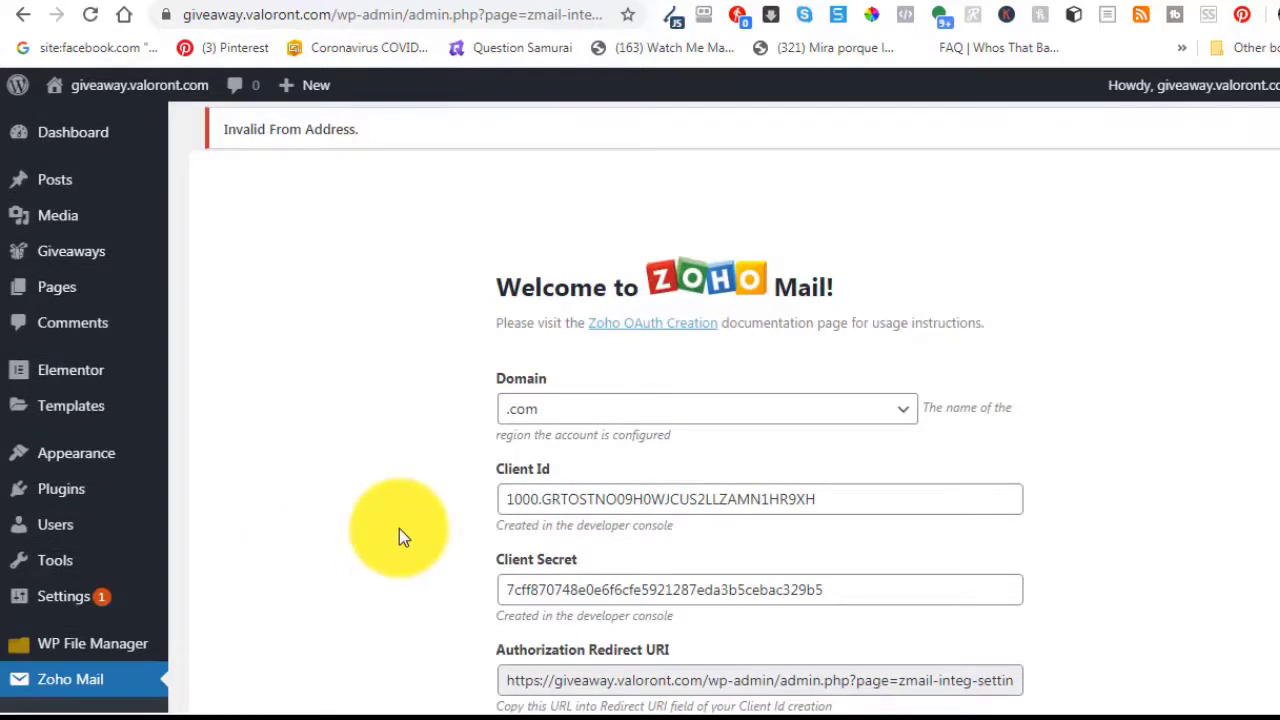
scroll(399, 528, "down", 3)
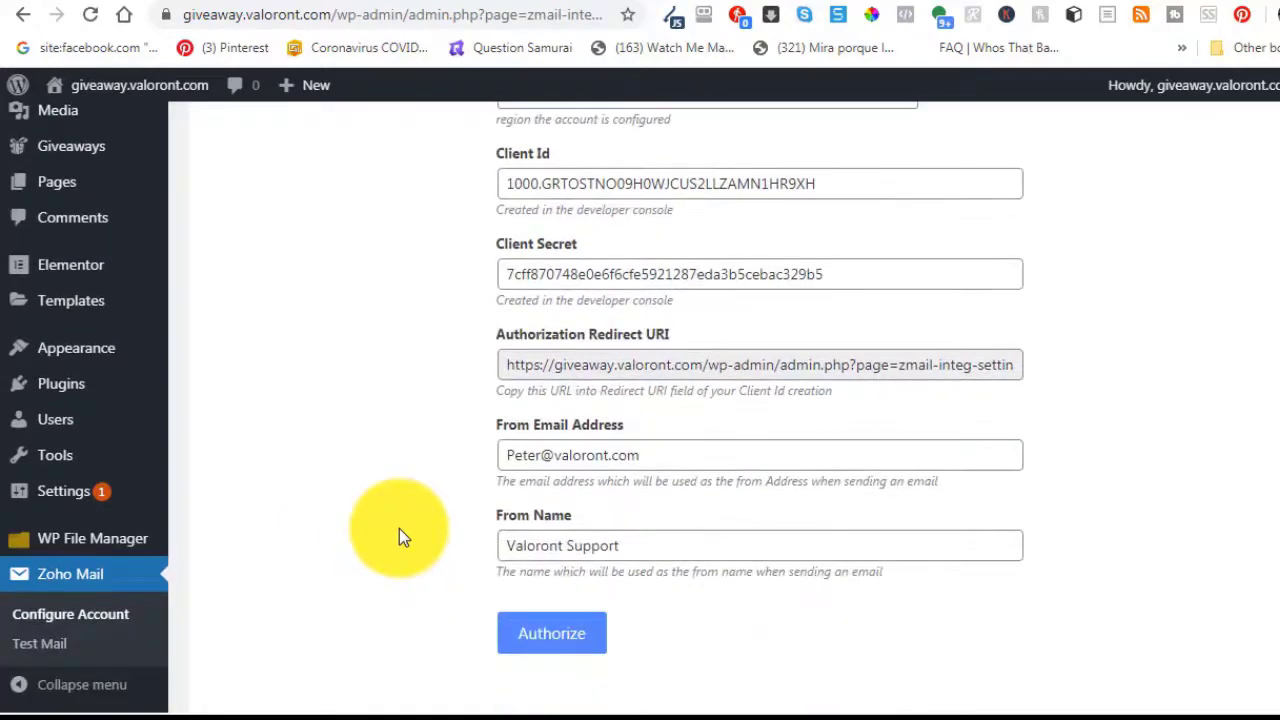
left_click(534, 463)
key("Delete")
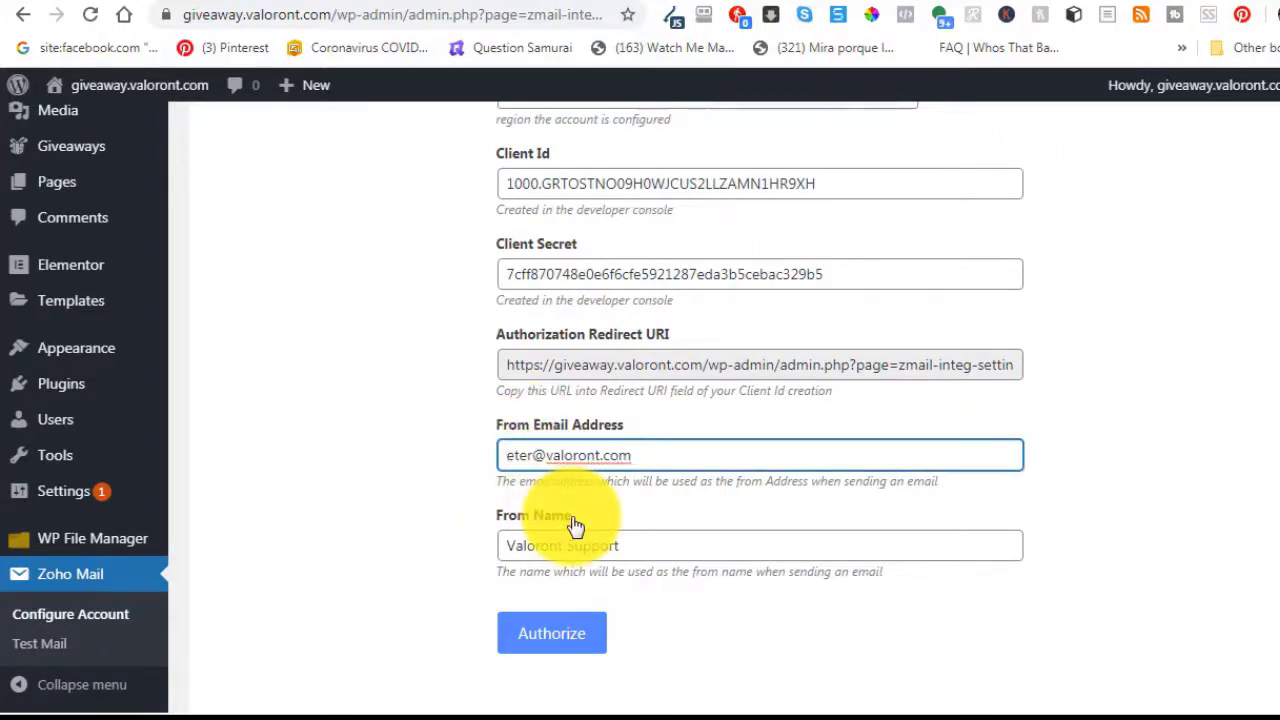
type("p")
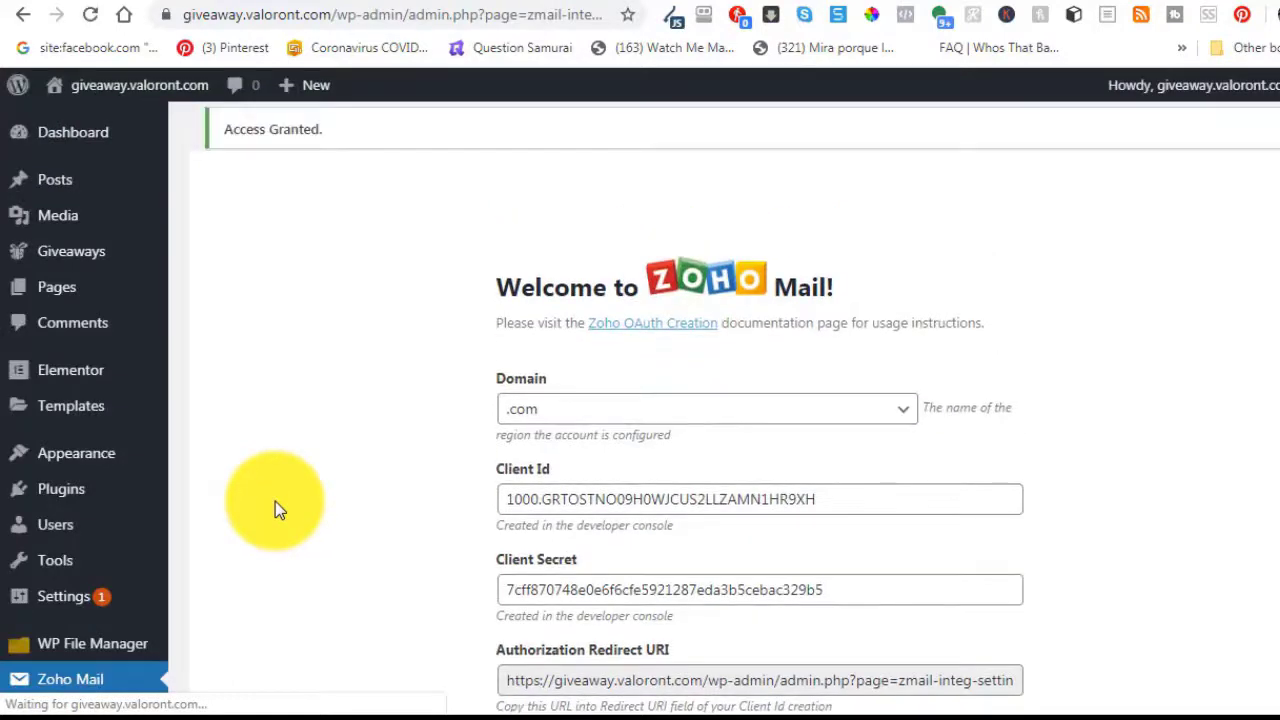
left_click_drag(363, 131, 215, 129)
left_click(300, 250)
scroll(435, 493, "down", 4)
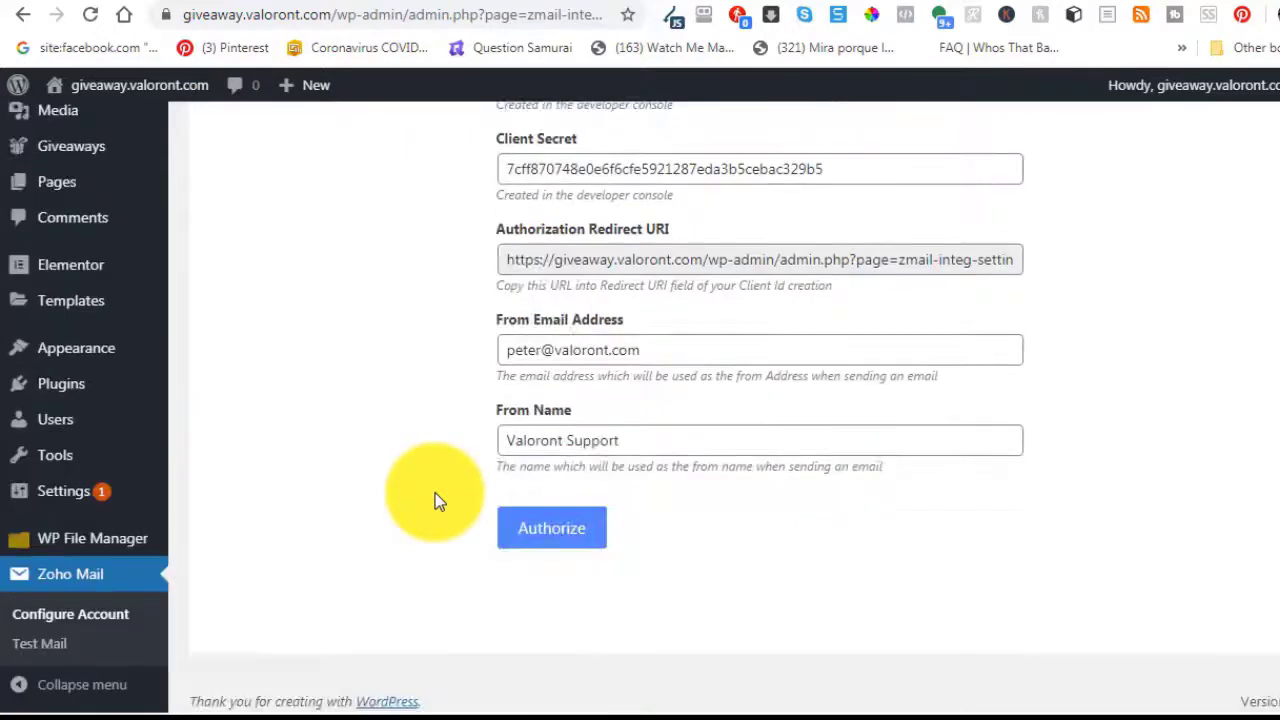
scroll(436, 493, "up", 4)
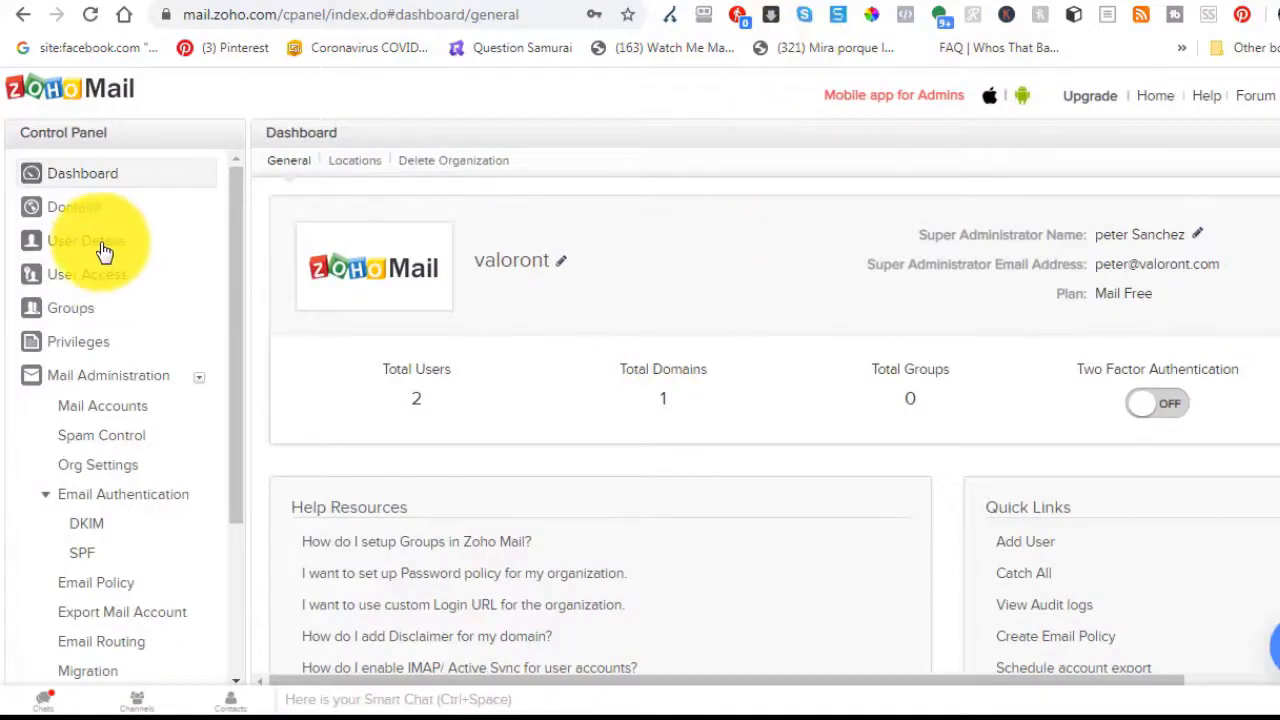
- Open the administrator's Mail Accounts settings from the User Details list
left_click(105, 250)
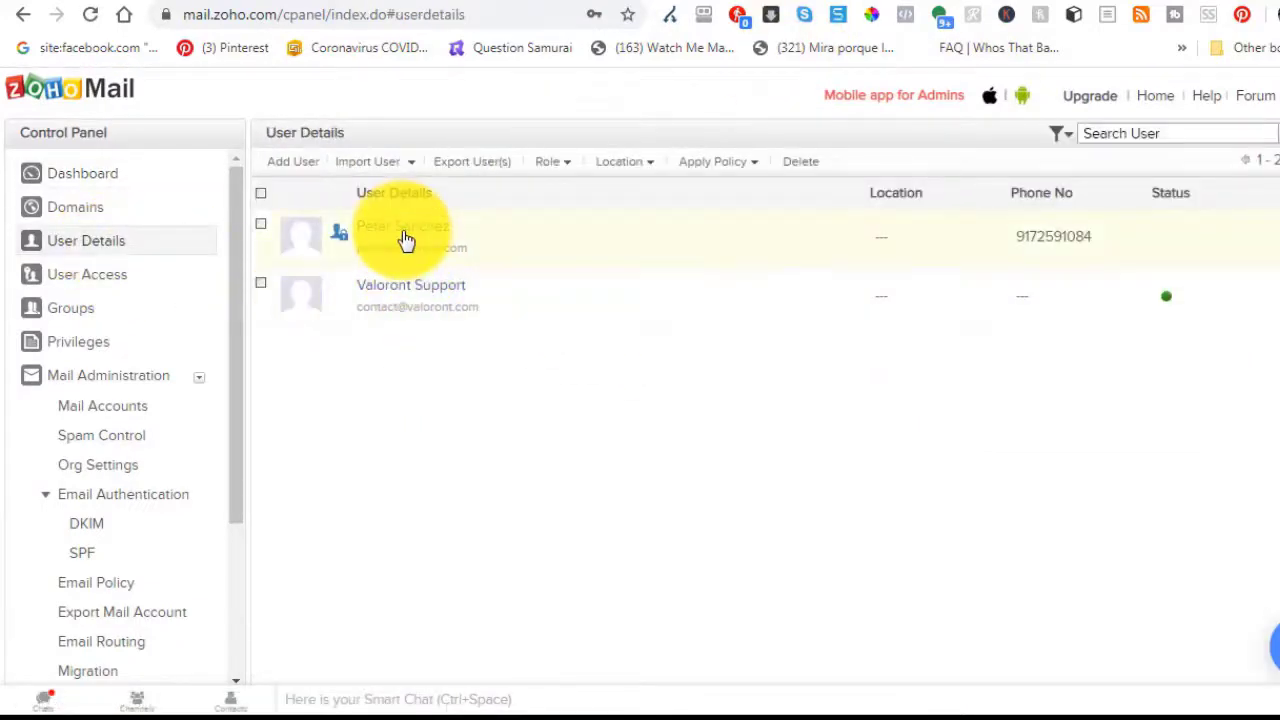
left_click(405, 240)
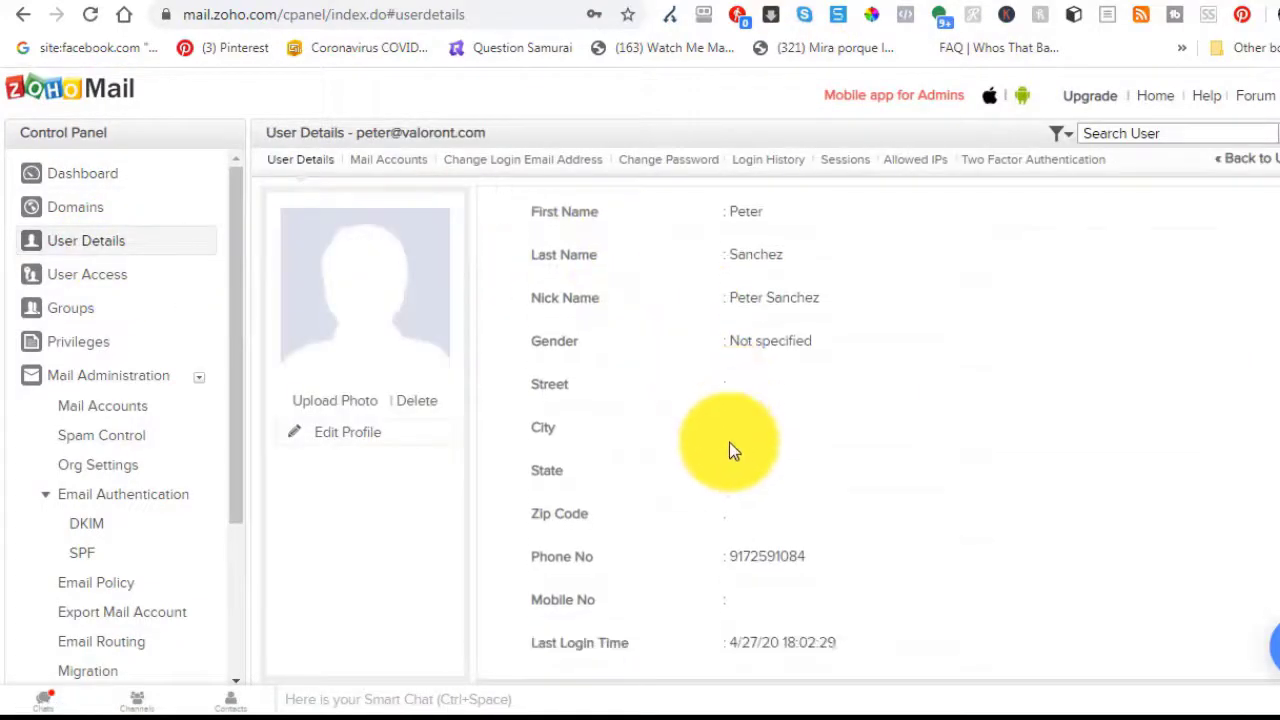
scroll(729, 447, "up", 1)
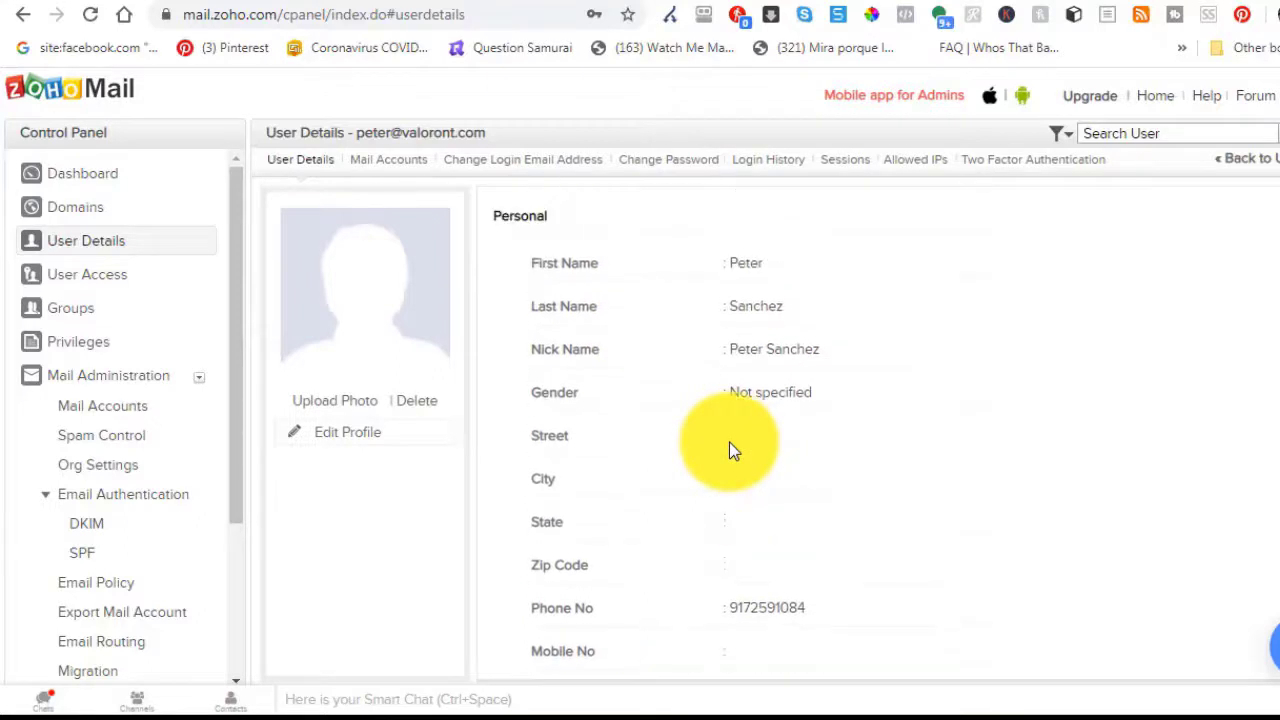
left_click(392, 162)
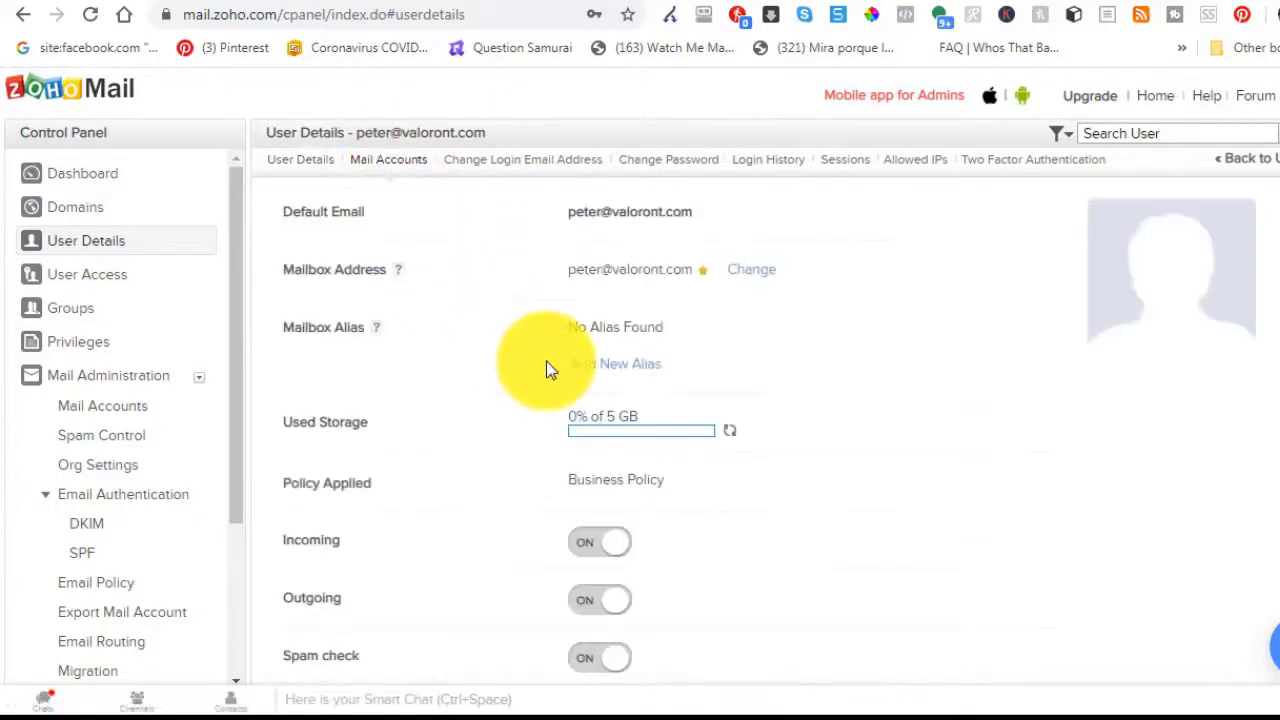
- Add a new alias 'info' to the admin's mailbox and save it
left_click(627, 366)
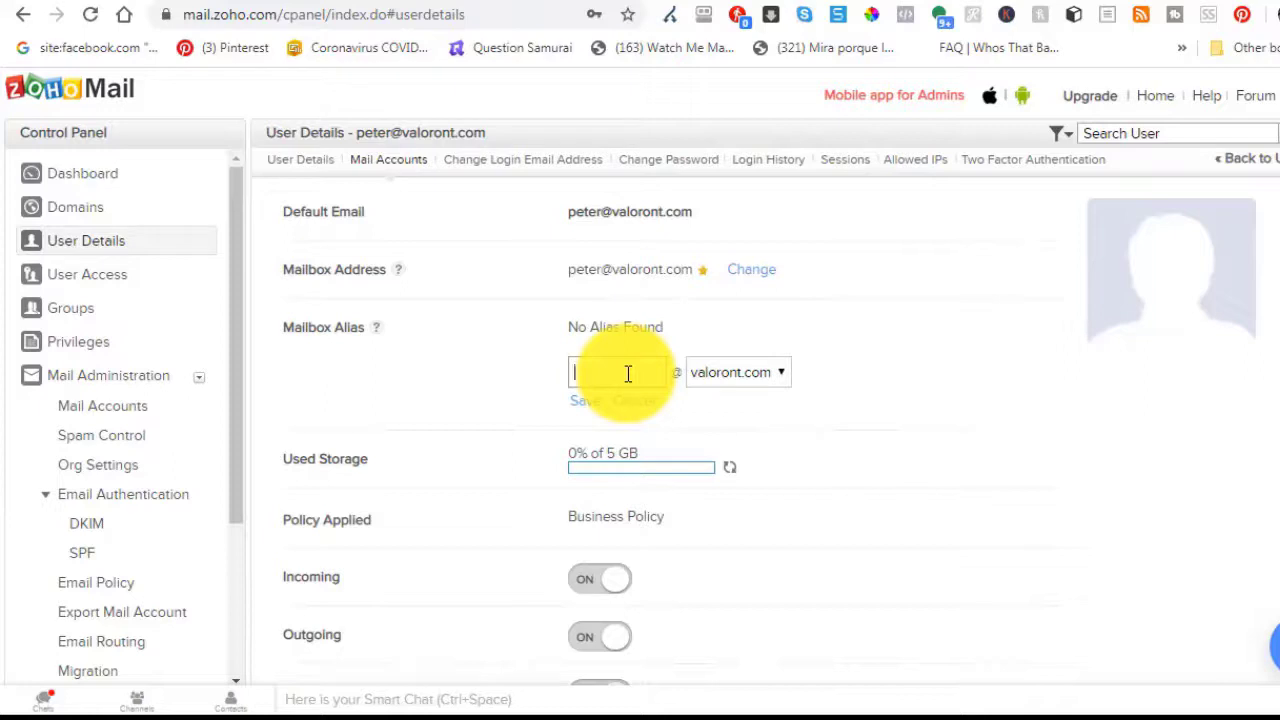
type("d")
key("BackSpace")
type("info")
left_click(584, 405)
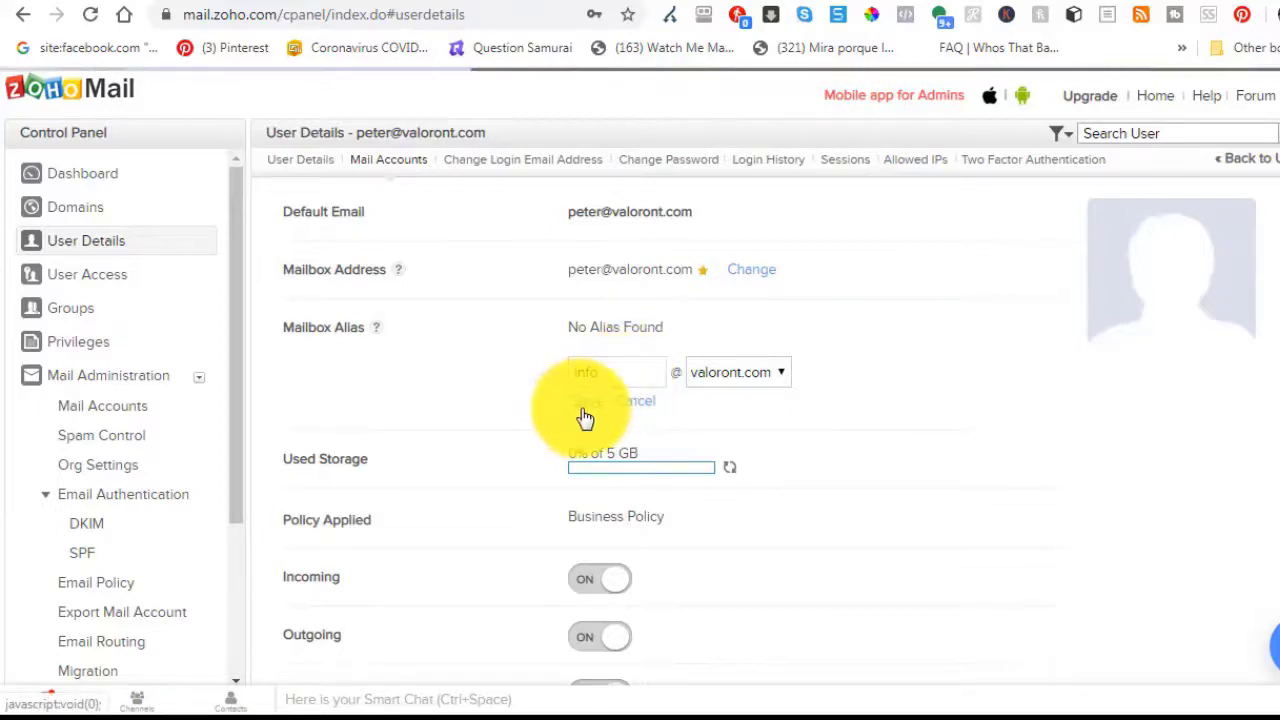
- Review the mail account settings and return to the control panel Dashboard
scroll(550, 430, "down", 2)
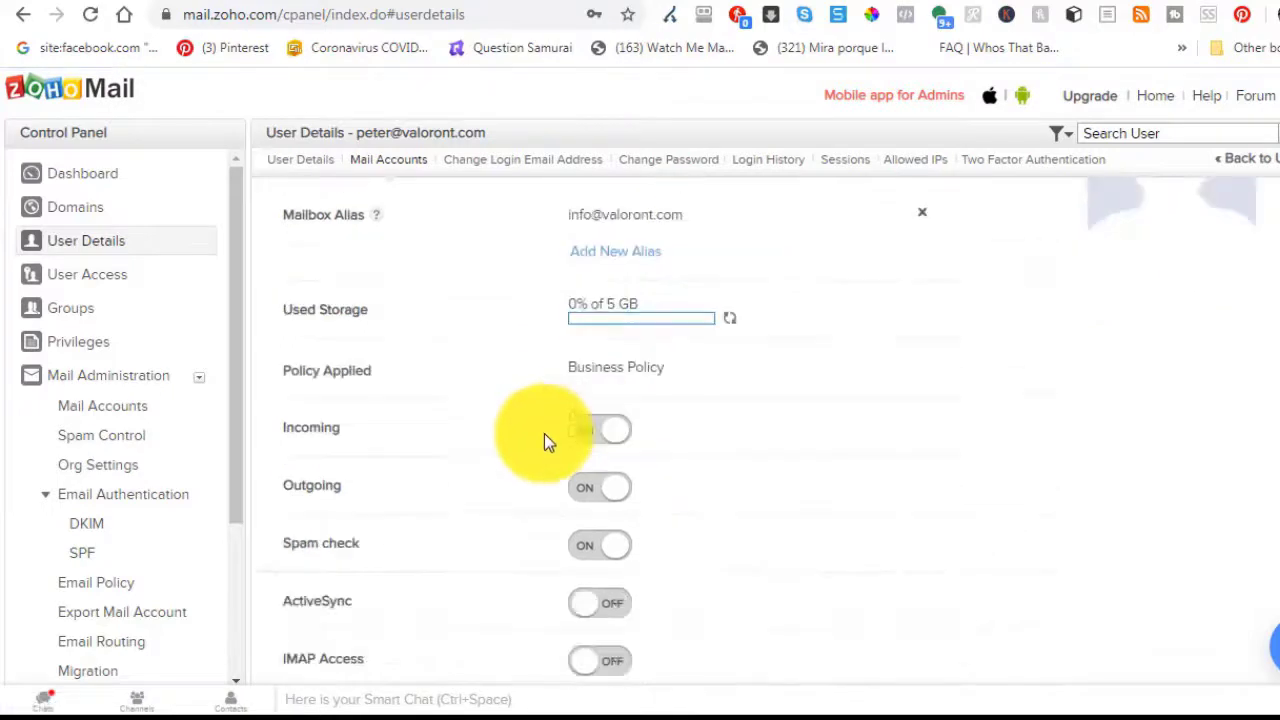
scroll(544, 437, "down", 5)
scroll(540, 433, "up", 6)
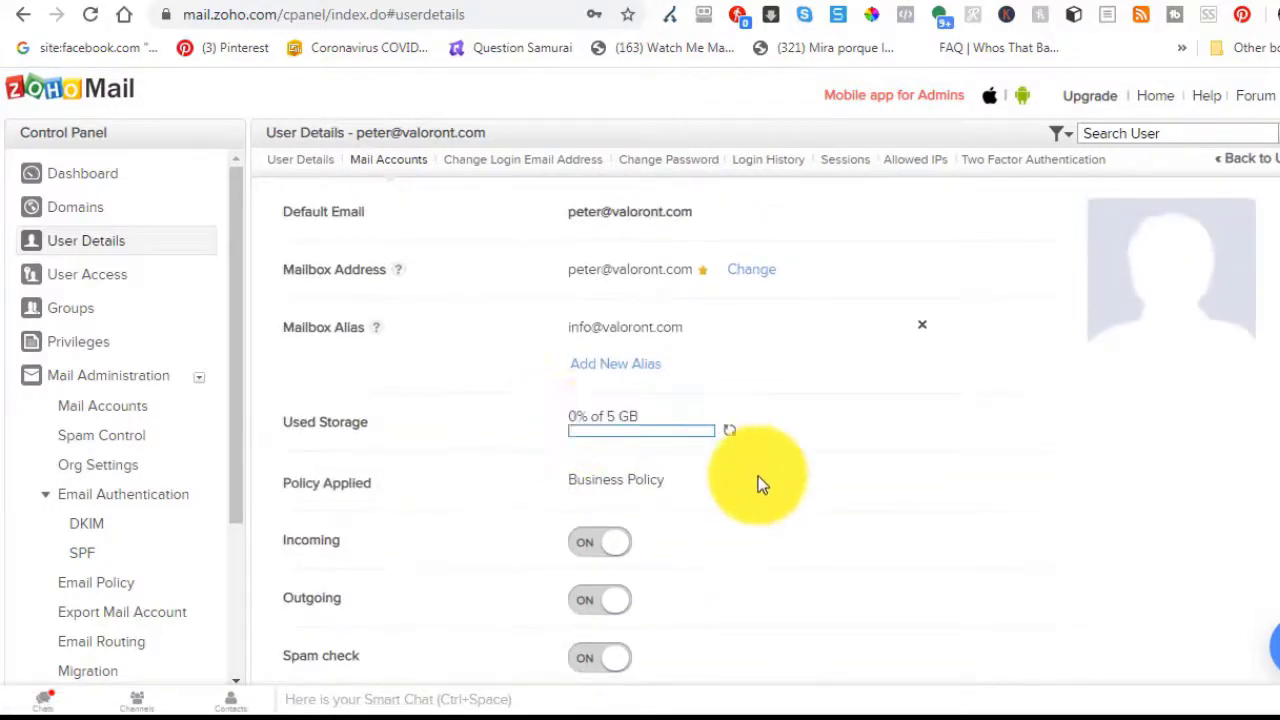
scroll(759, 484, "down", 3)
scroll(759, 480, "down", 2)
scroll(759, 480, "up", 5)
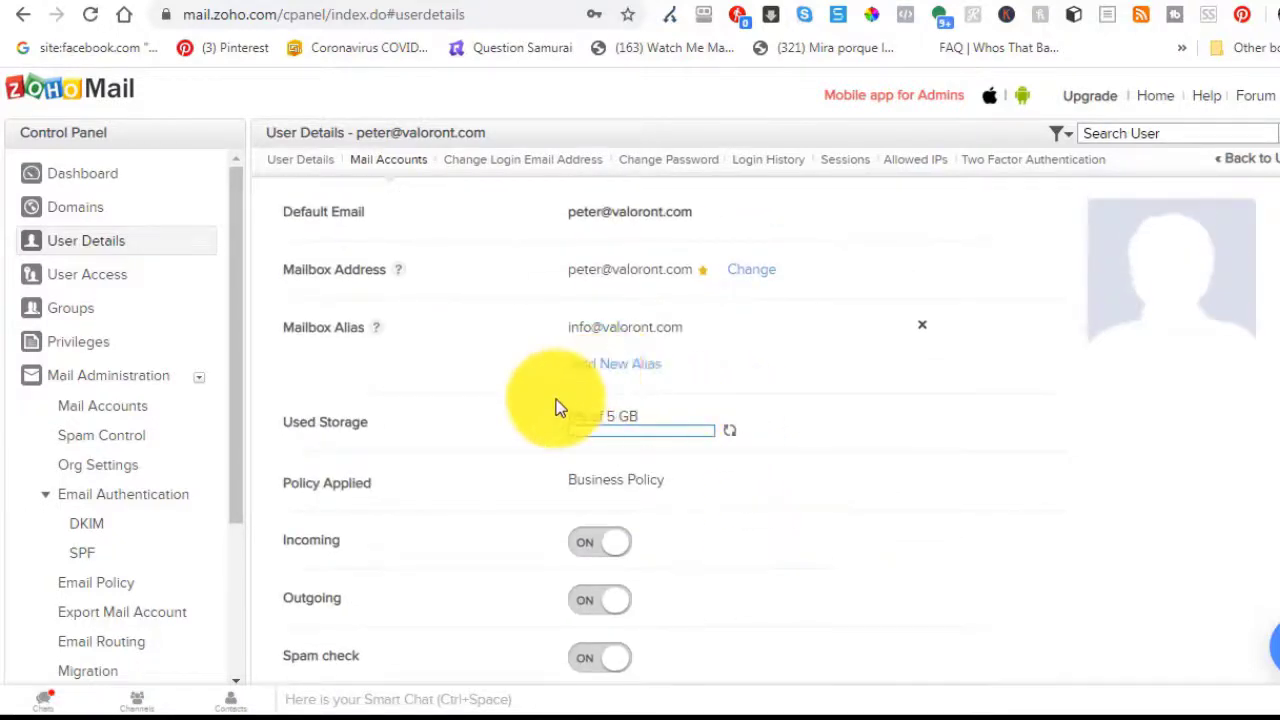
scroll(557, 419, "down", 3)
scroll(557, 419, "down", 2)
scroll(545, 415, "up", 5)
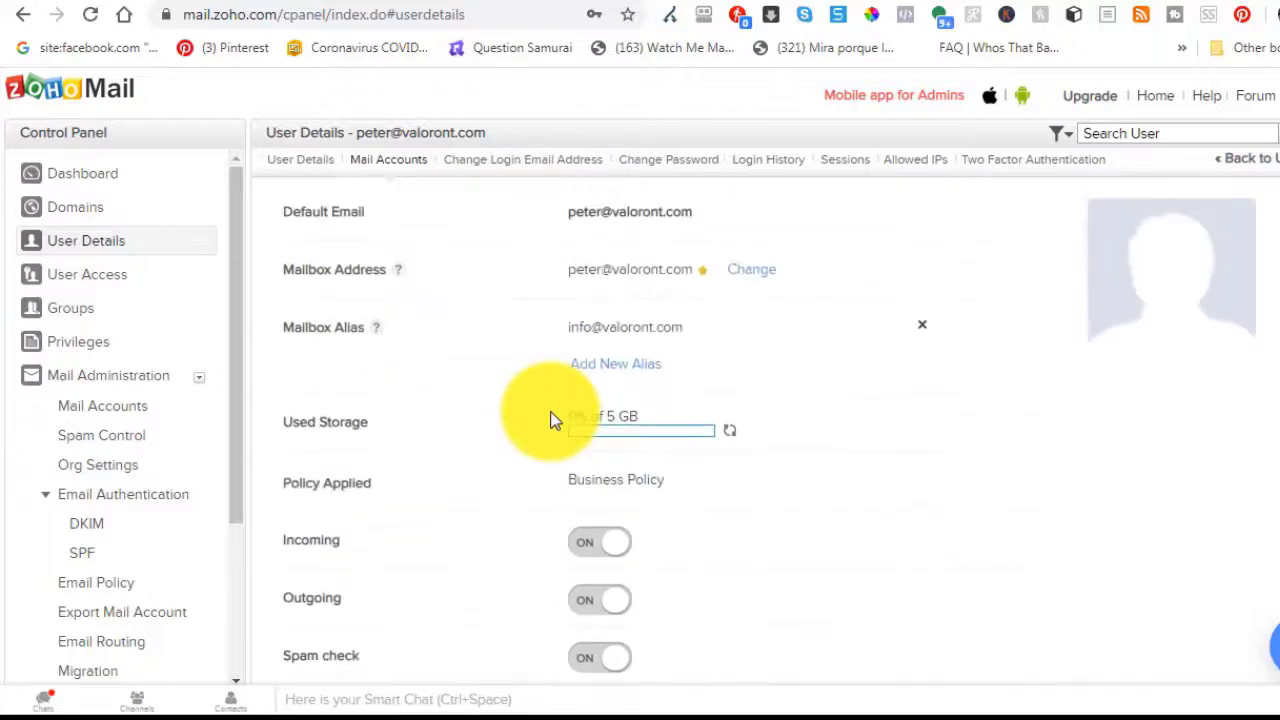
left_click(74, 186)
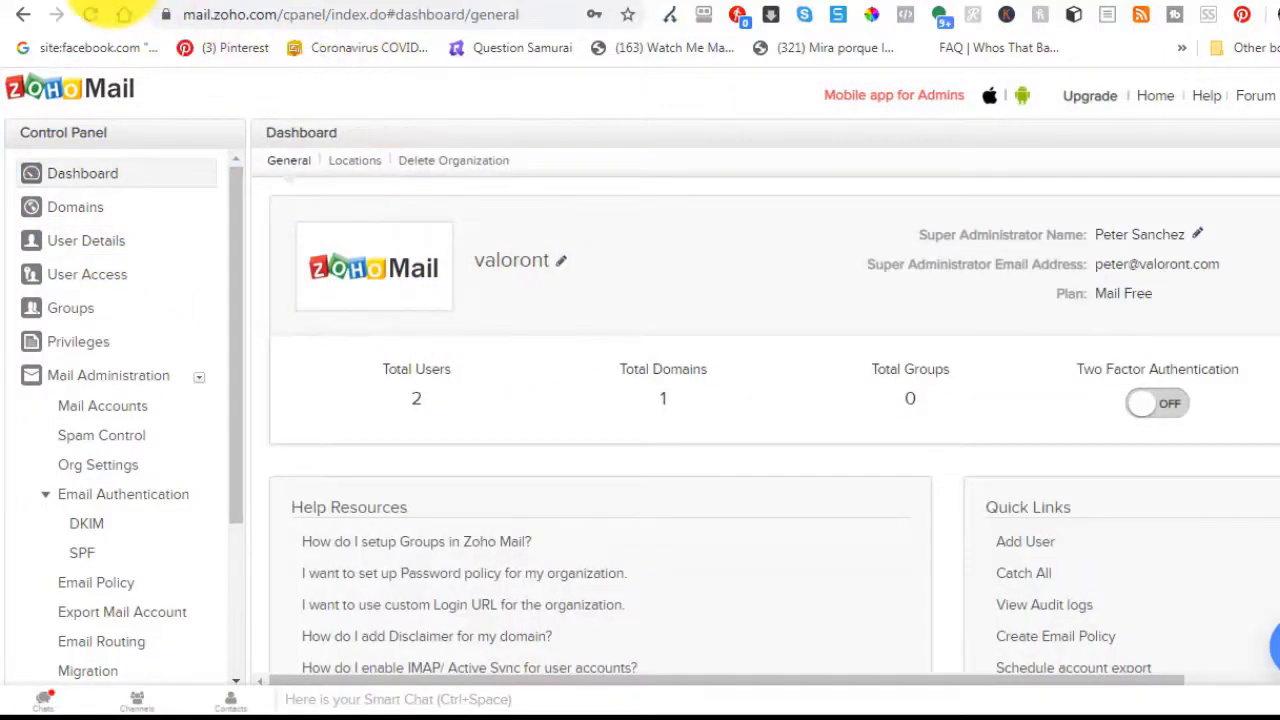
- In the WordPress plugin, change the From address user part to 'info' and re-authorize, confirming Access Granted
left_click(214, 2)
scroll(669, 470, "down", 5)
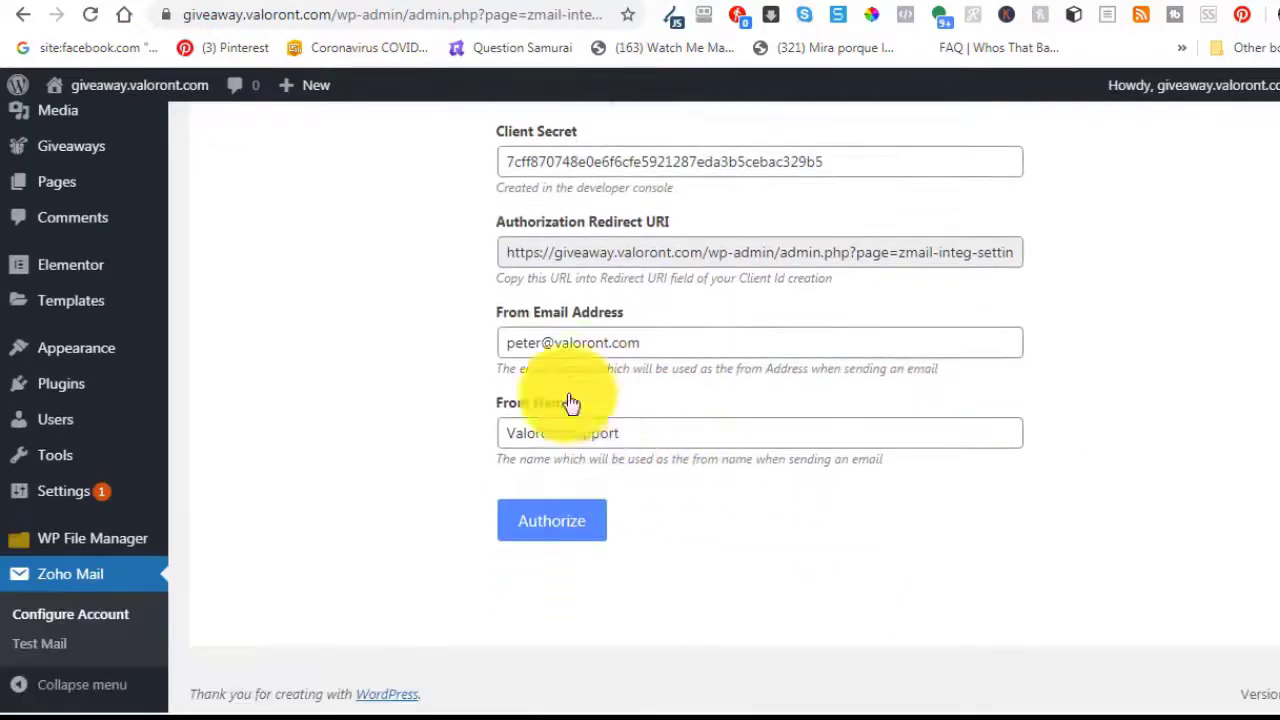
left_click_drag(541, 342, 421, 342)
key("BackSpace")
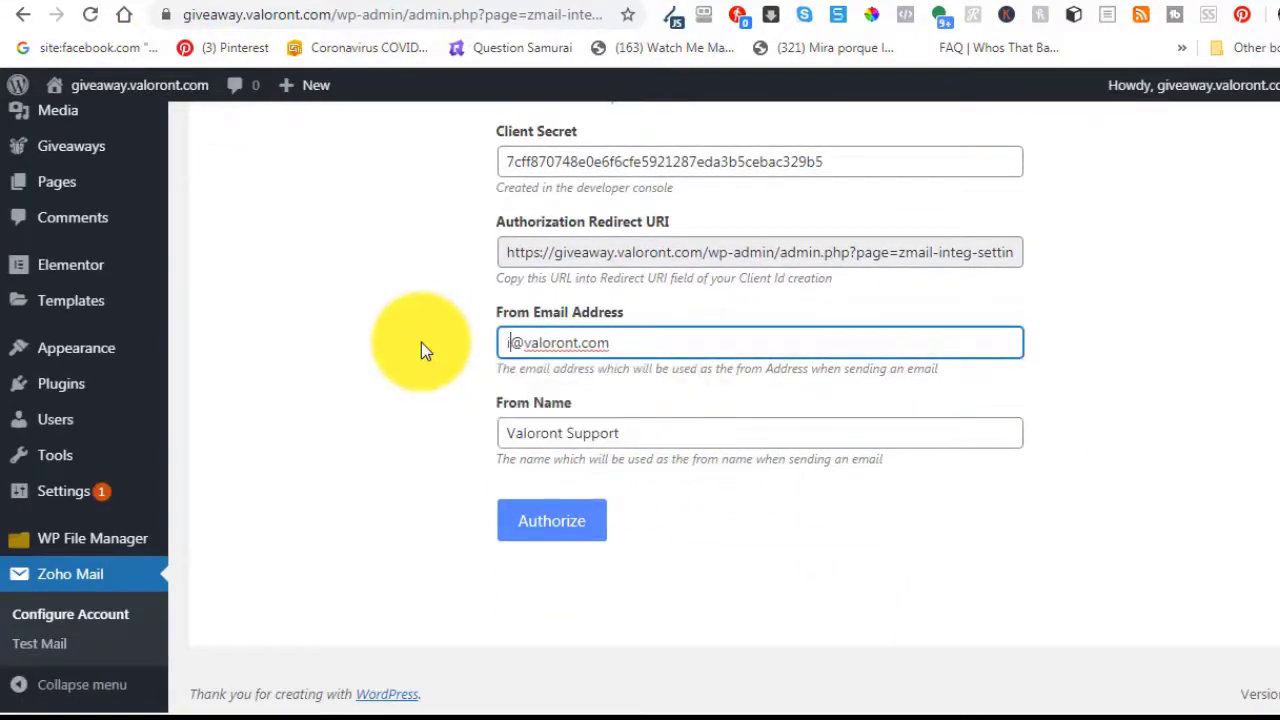
left_click(545, 521)
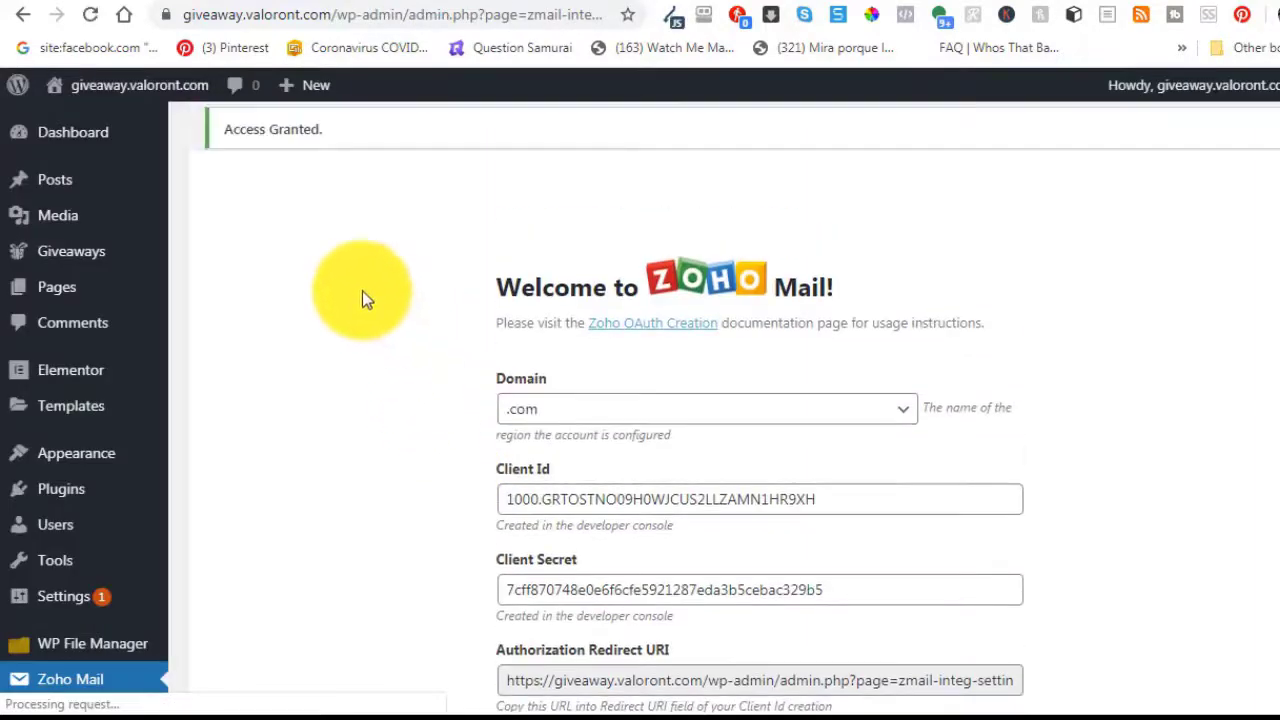
left_click_drag(323, 129, 197, 139)
left_click(319, 303)
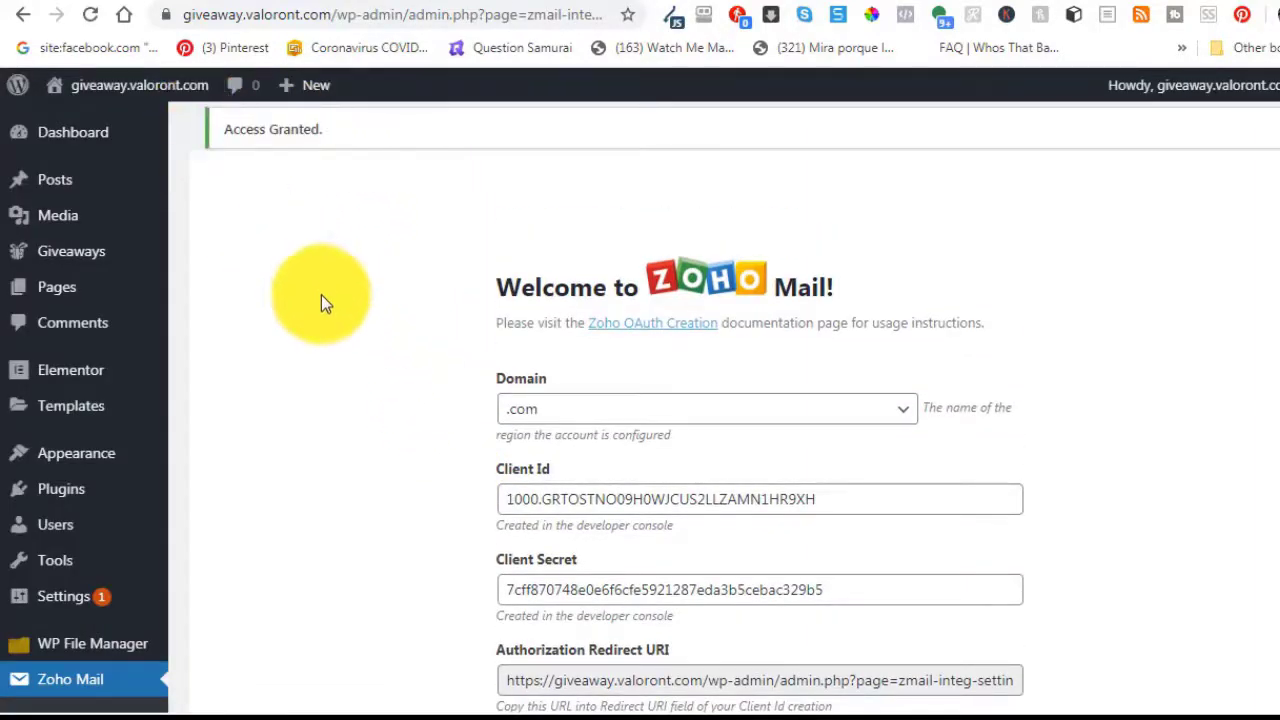
scroll(342, 485, "down", 4)
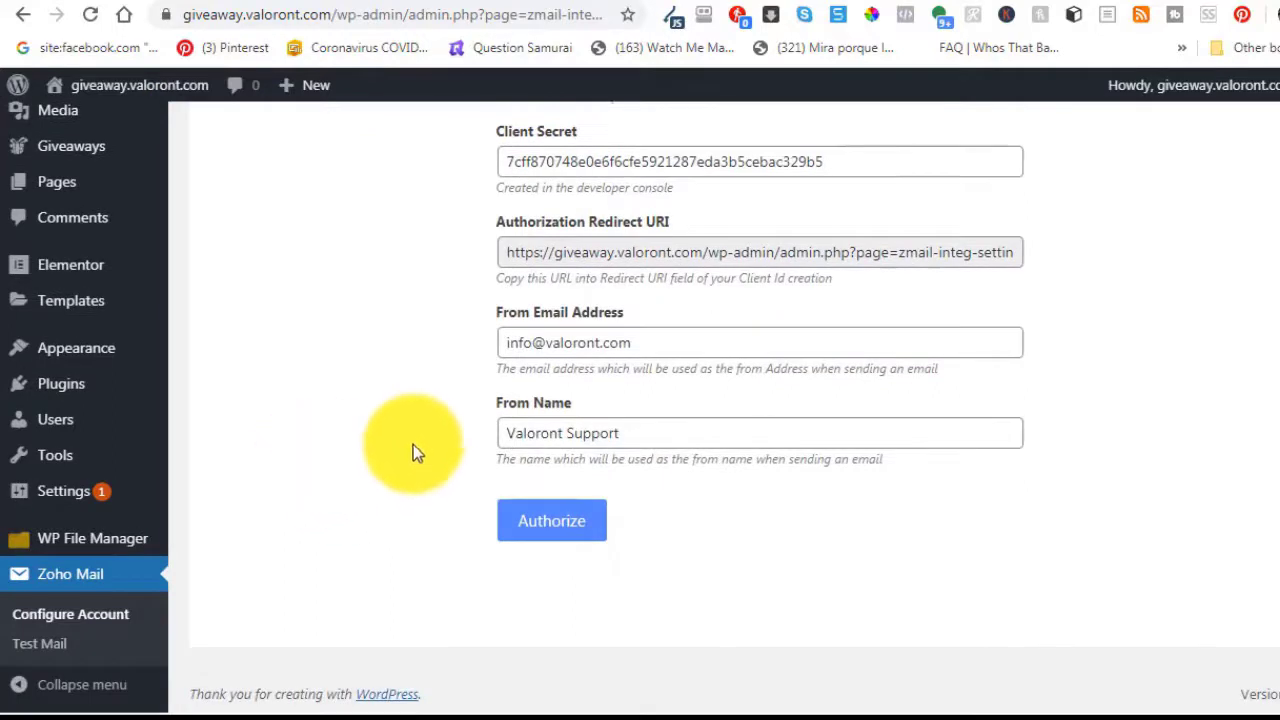